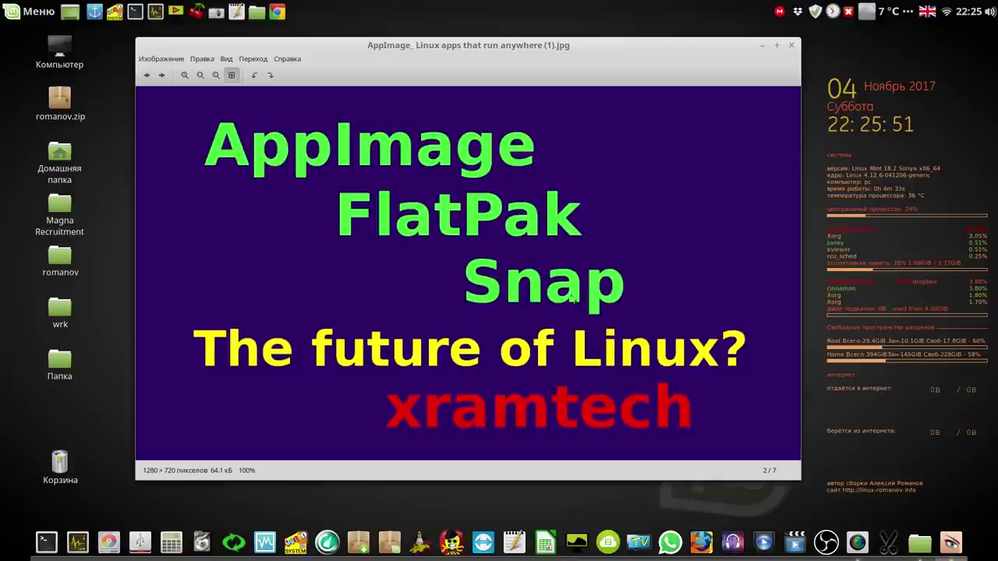
# View the next slide image about the benefits of snaps and minimize the image viewer.
pyautogui.click(162, 76)
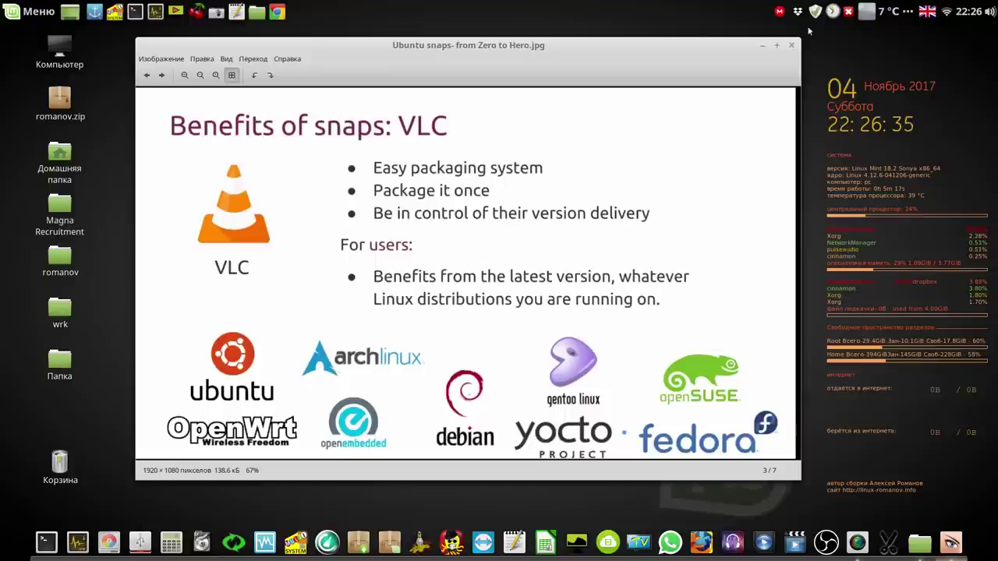
pyautogui.click(763, 47)
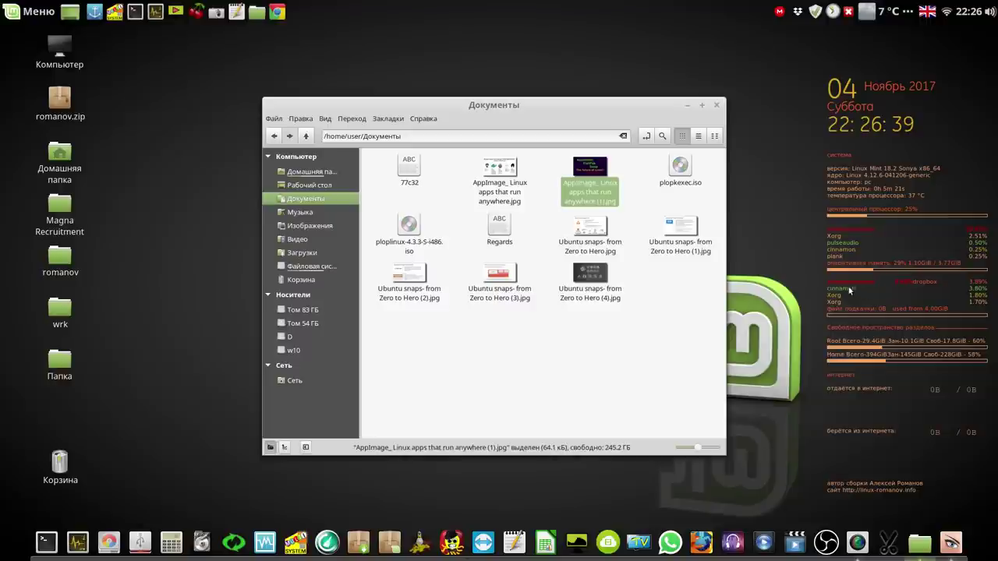
# Open the aaa folder inside the Загрузки folder.
pyautogui.click(304, 253)
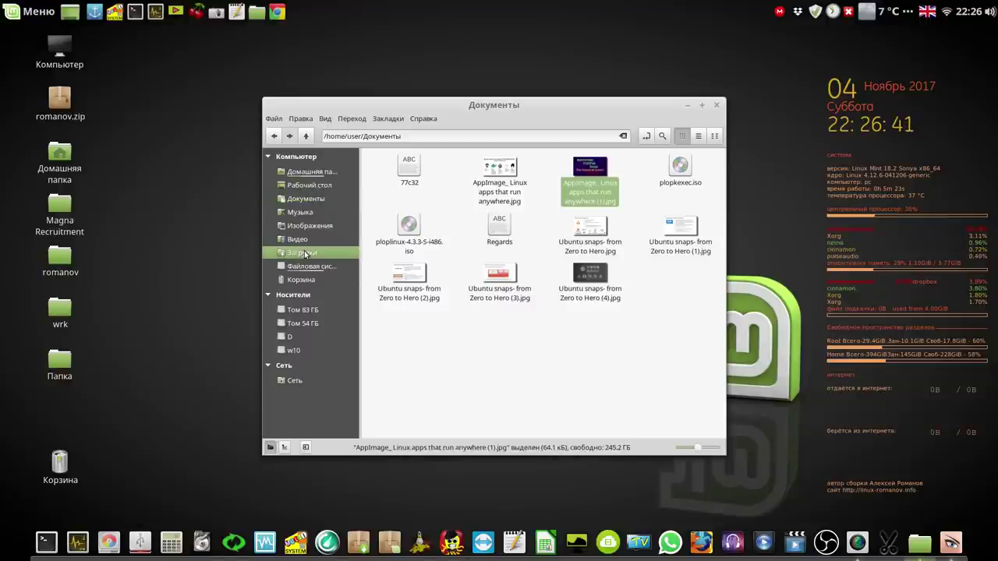
pyautogui.click(372, 172)
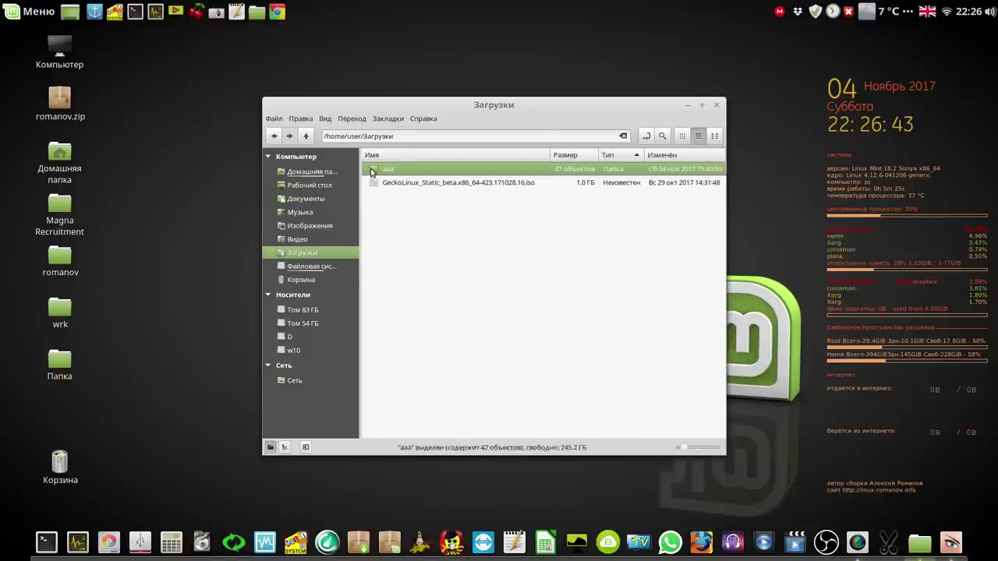
pyautogui.doubleClick(372, 171)
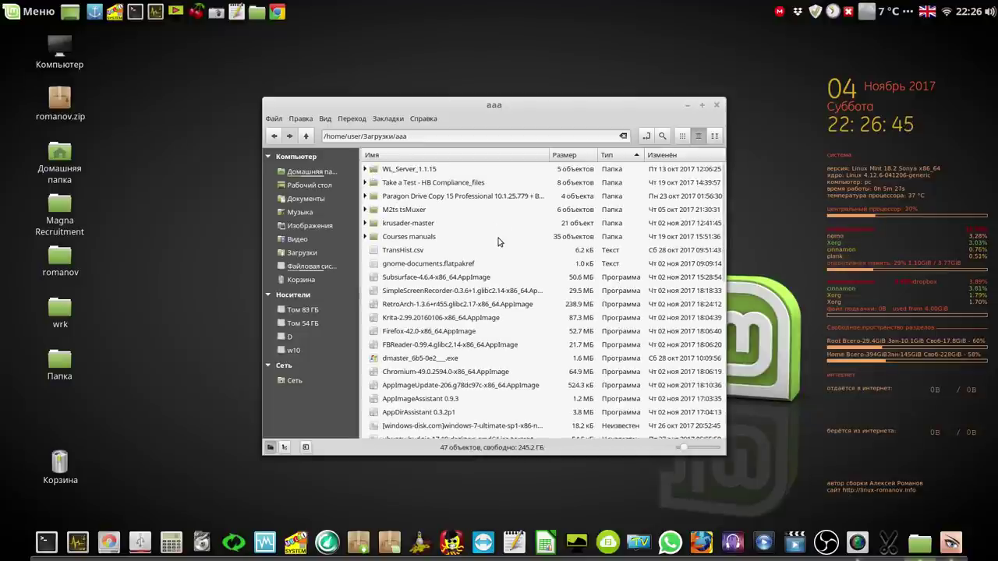
# Open the permissions of FBReader-0.99.4.glibc2.14-x86_64.AppImage and switch its permission to run as a program off and back on.
pyautogui.scroll(-4, 511, 261)
pyautogui.click(508, 261)
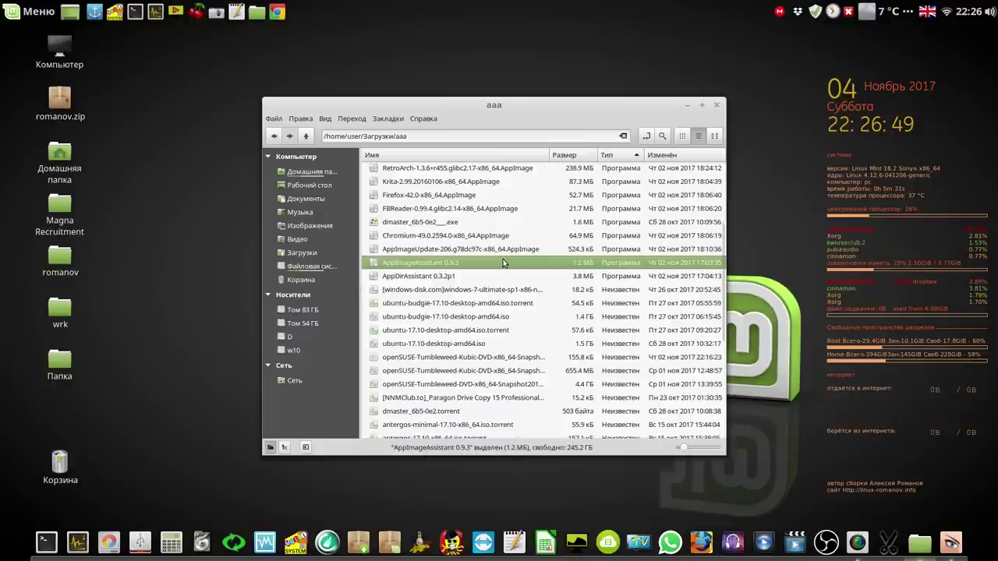
pyautogui.click(437, 211)
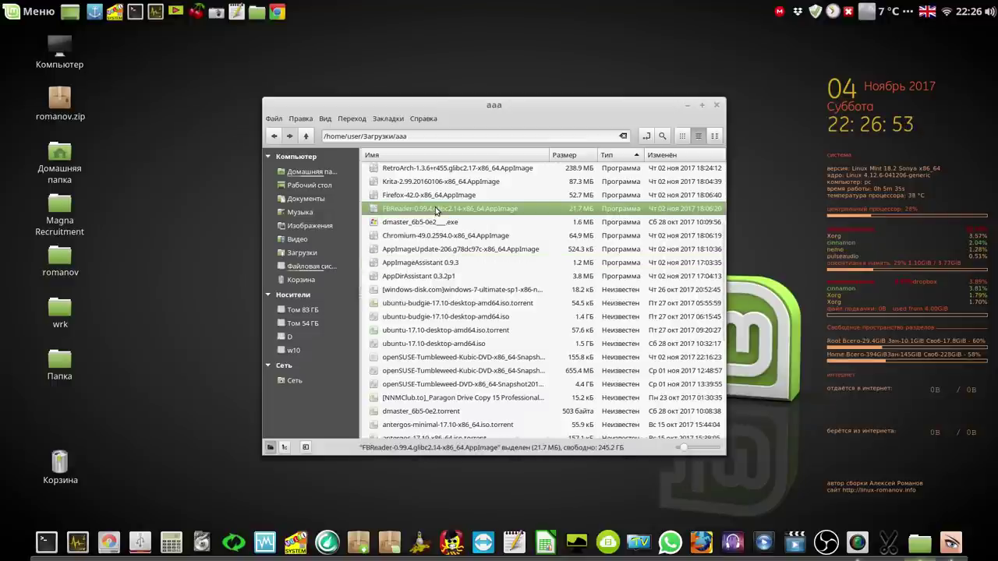
pyautogui.rightClick(435, 207)
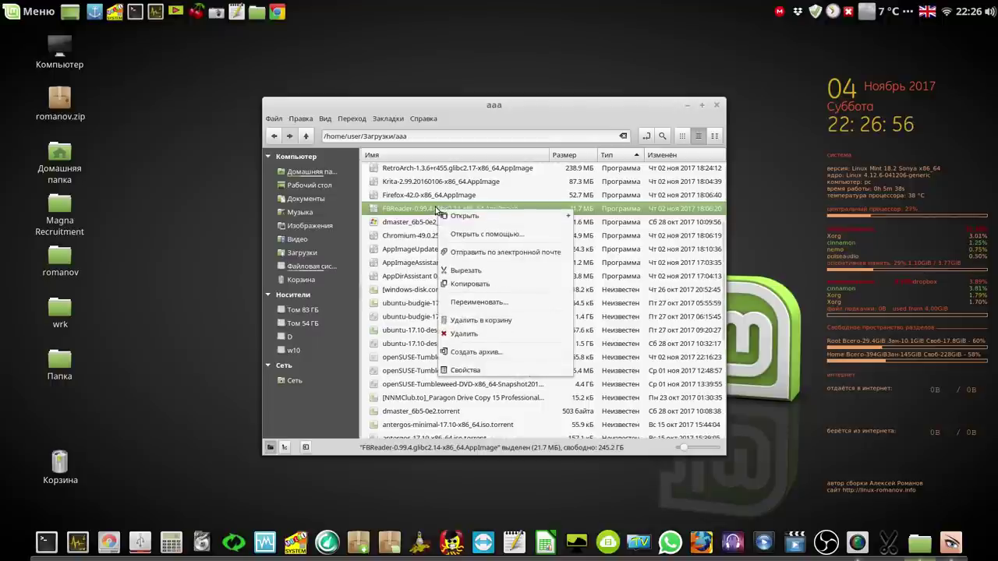
pyautogui.click(480, 372)
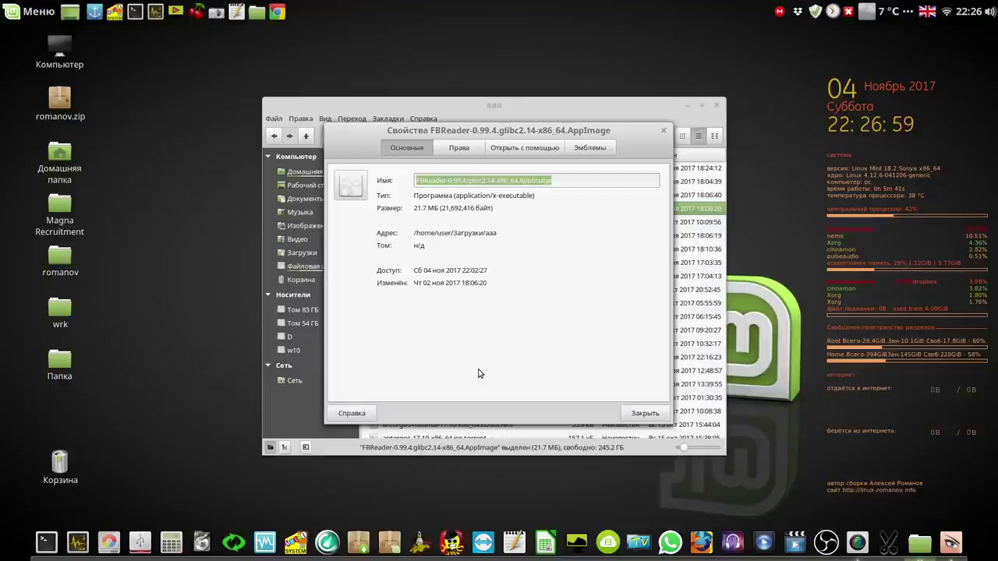
pyautogui.click(465, 148)
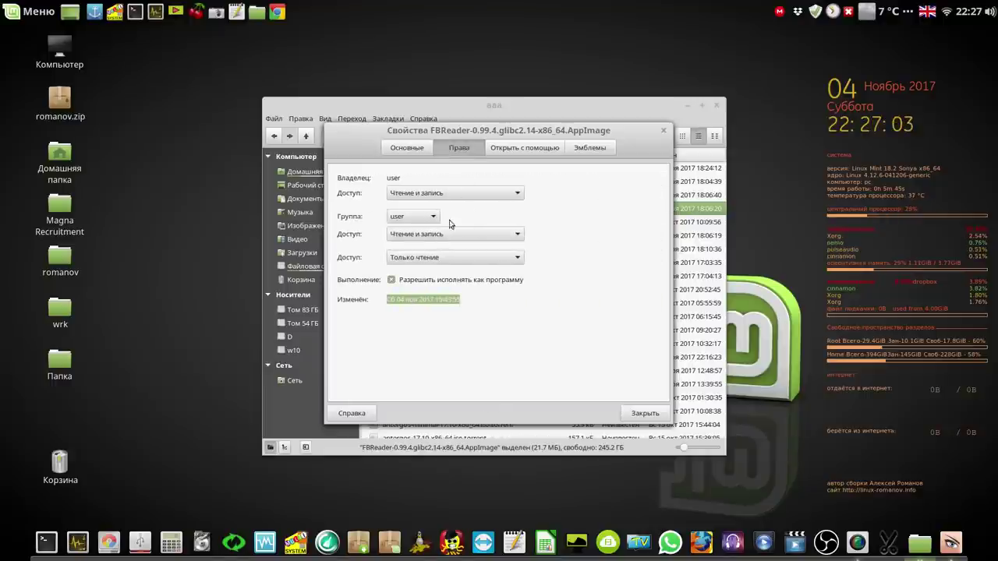
pyautogui.click(392, 281)
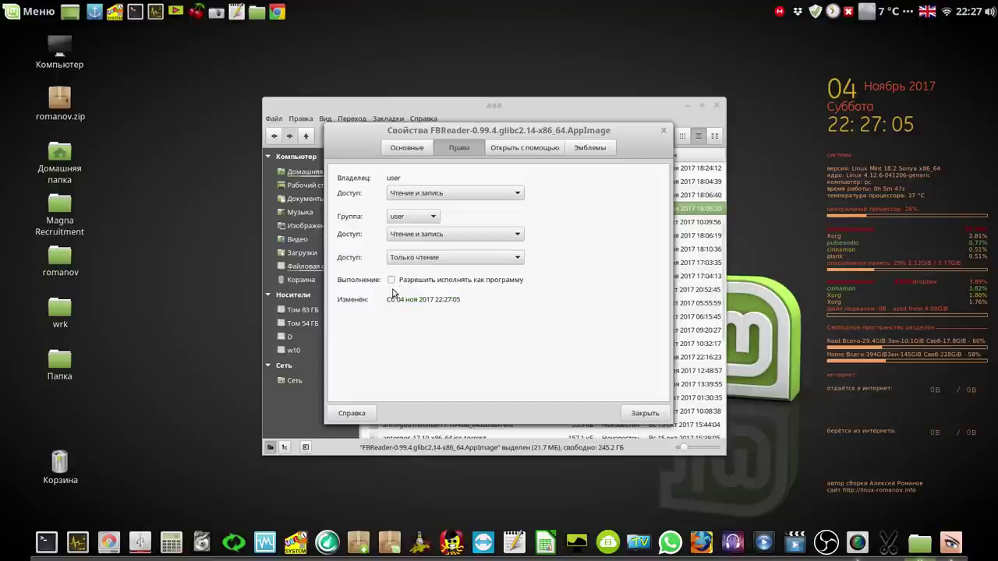
pyautogui.click(391, 281)
pyautogui.click(644, 413)
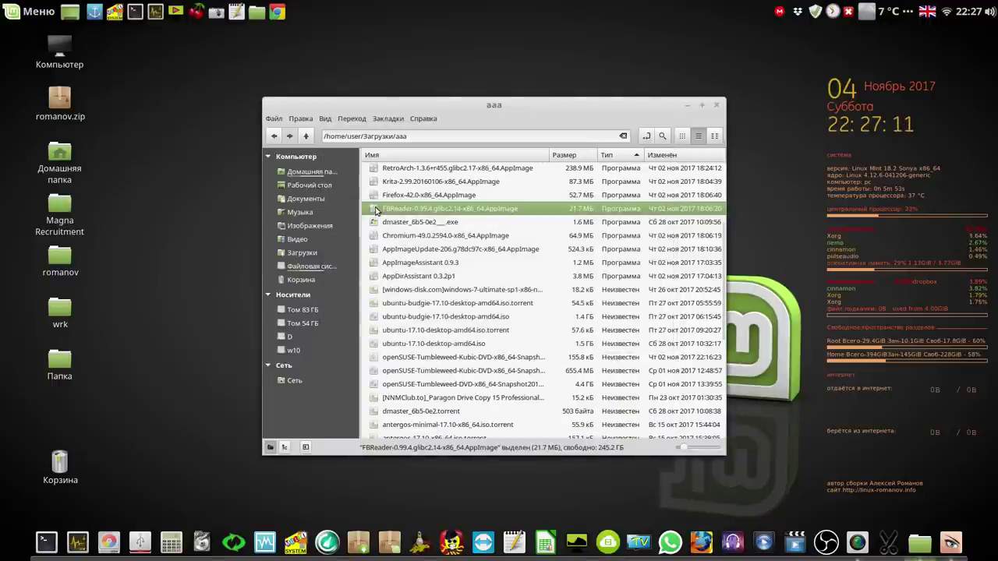
# Run the FBReader AppImage, view its About page in an enlarged window, and close it.
pyautogui.doubleClick(376, 209)
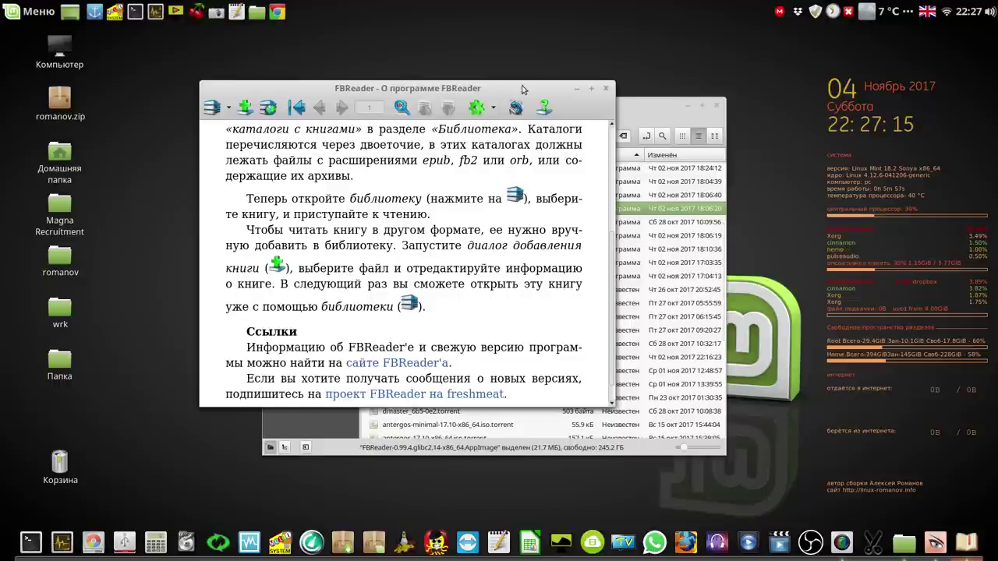
pyautogui.moveTo(523, 89); pyautogui.dragTo(453, 49)
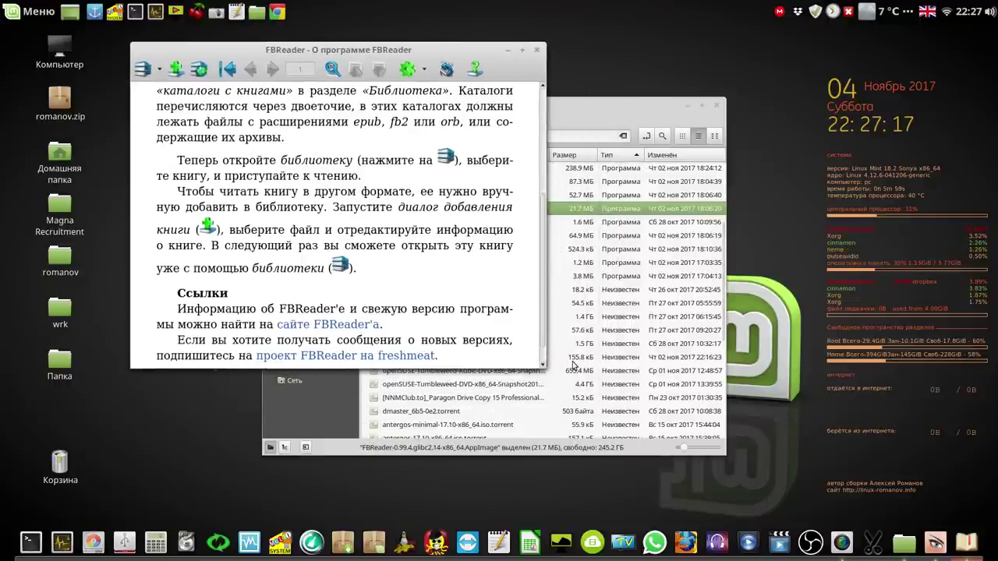
pyautogui.moveTo(547, 368); pyautogui.dragTo(755, 479)
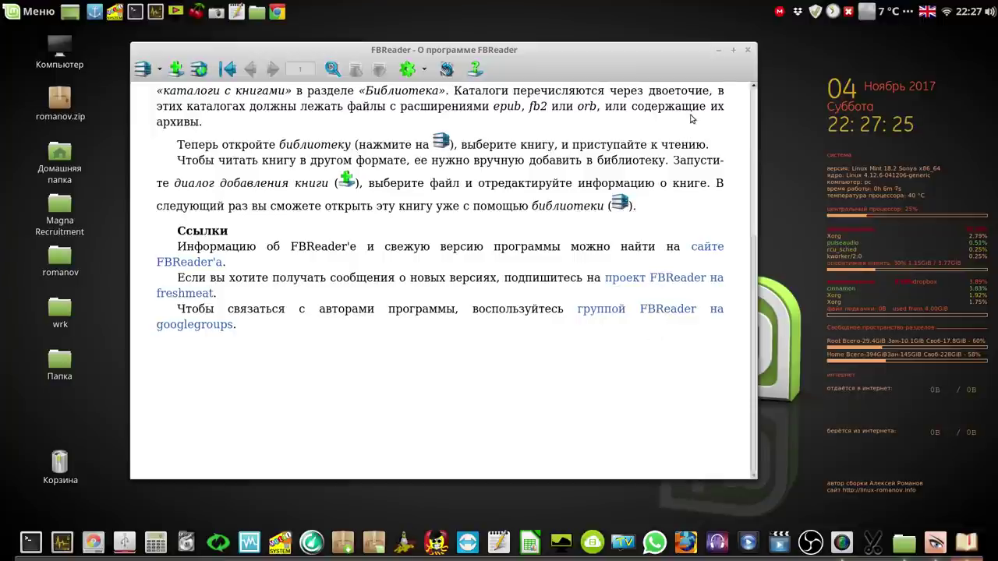
pyautogui.click(747, 49)
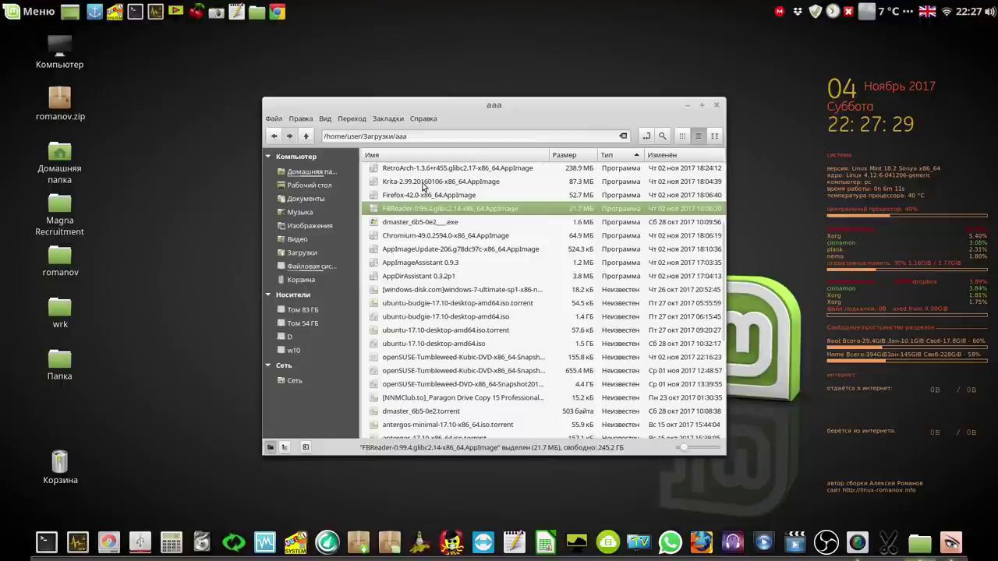
# Run Krita-2.99.20160106-x86_64.AppImage and dismiss its welcome screen.
pyautogui.click(421, 183)
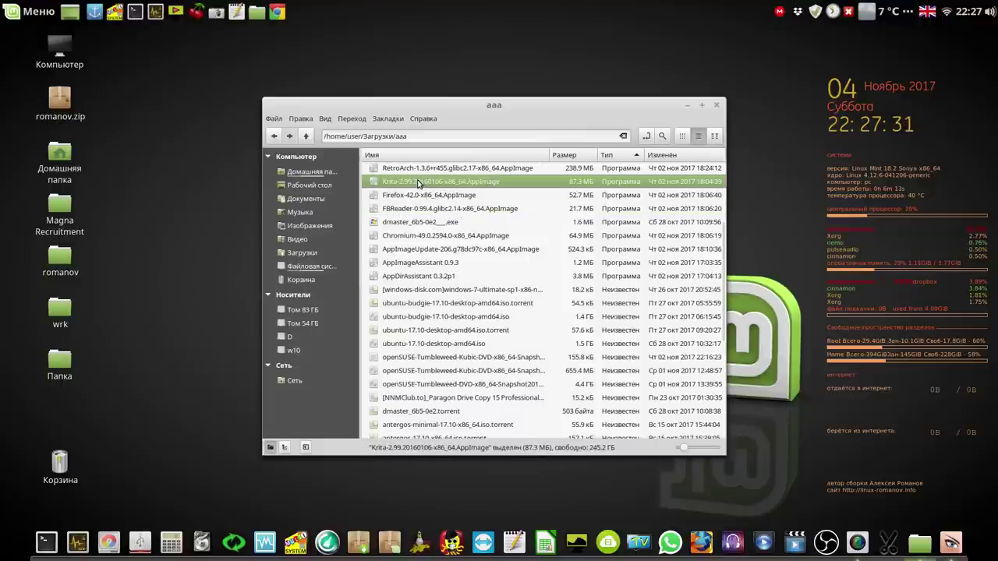
pyautogui.doubleClick(418, 183)
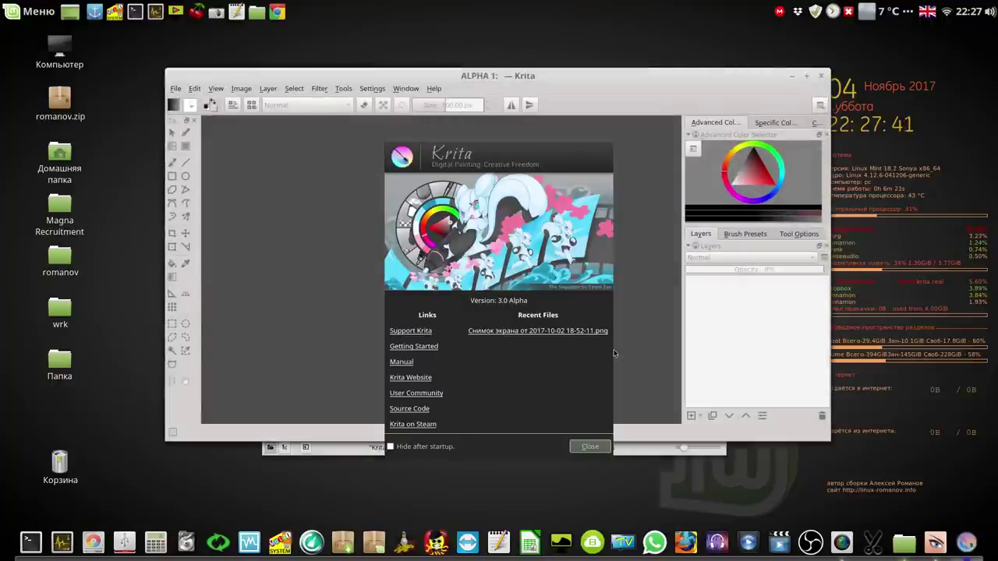
pyautogui.click(590, 446)
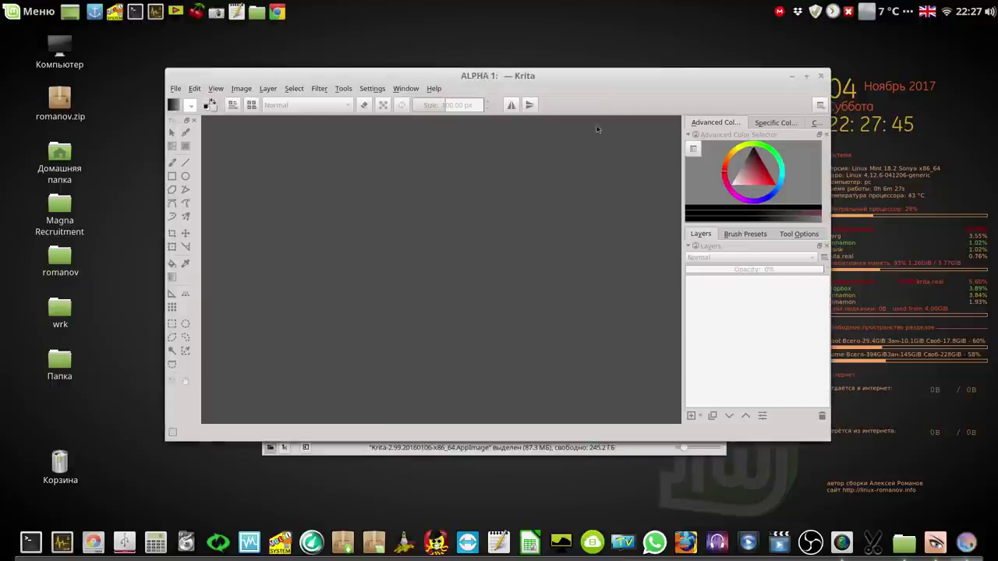
pyautogui.moveTo(690, 75); pyautogui.dragTo(610, 48)
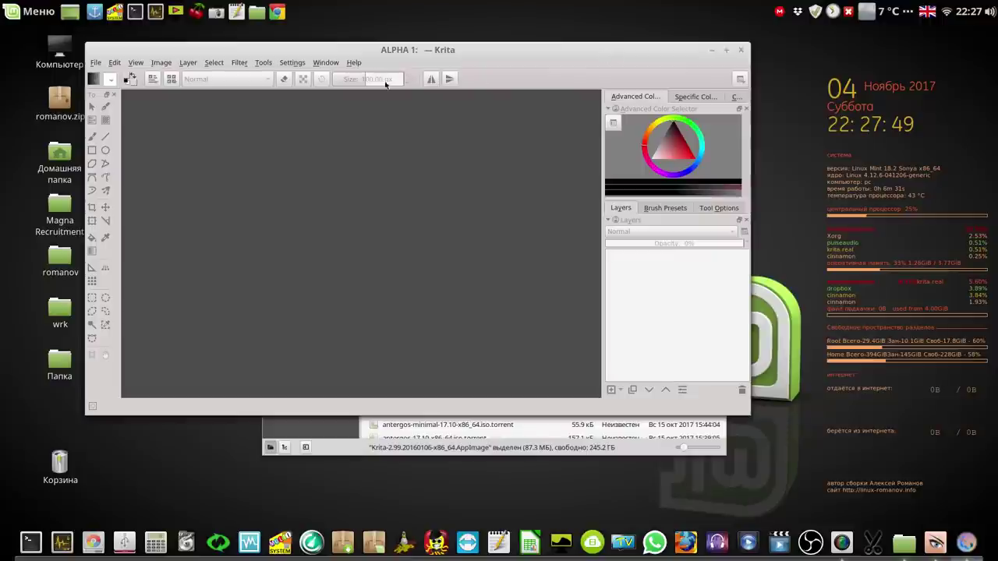
# Try to open the Krita Handbook and close Krita.
pyautogui.click(353, 63)
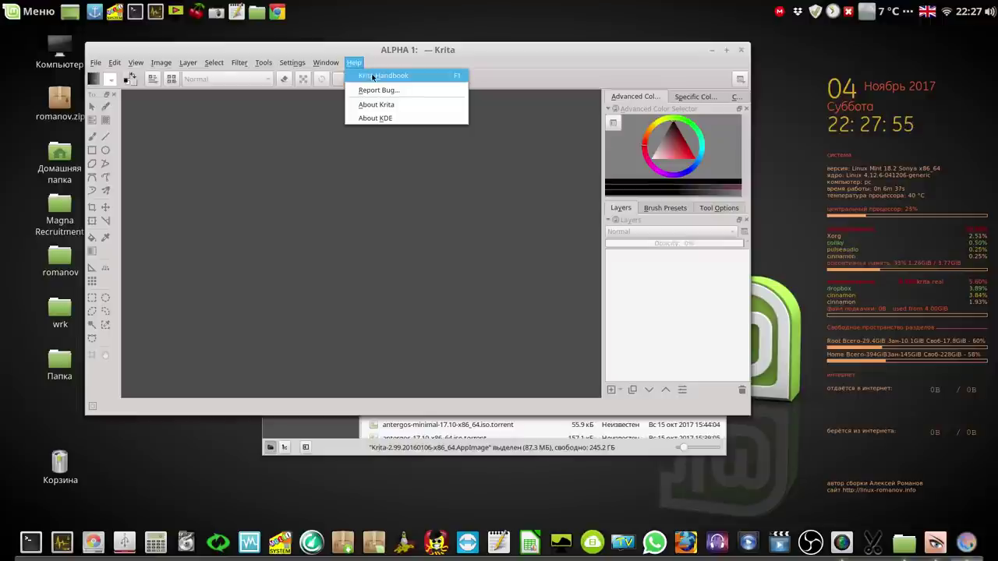
pyautogui.click(372, 76)
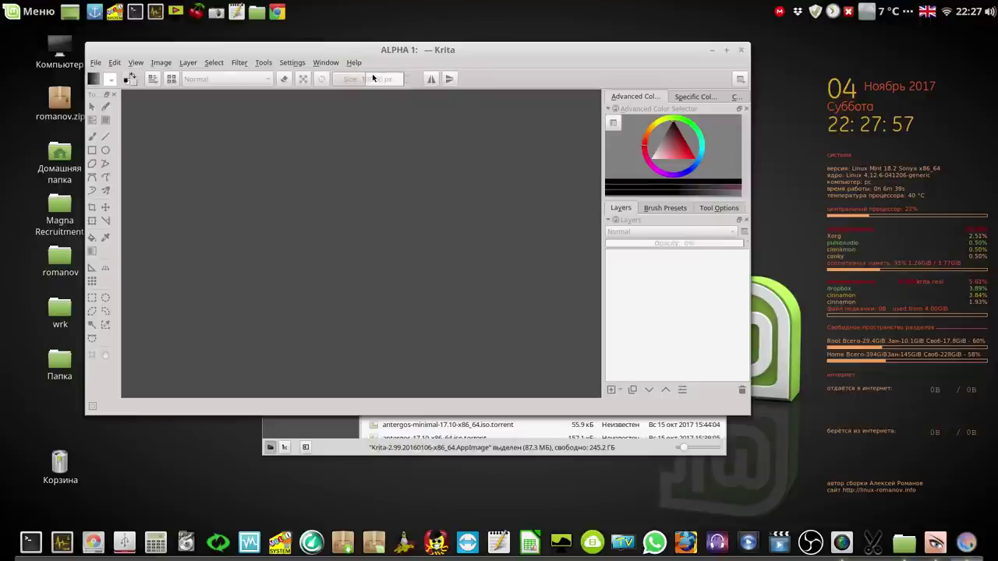
pyautogui.click(742, 52)
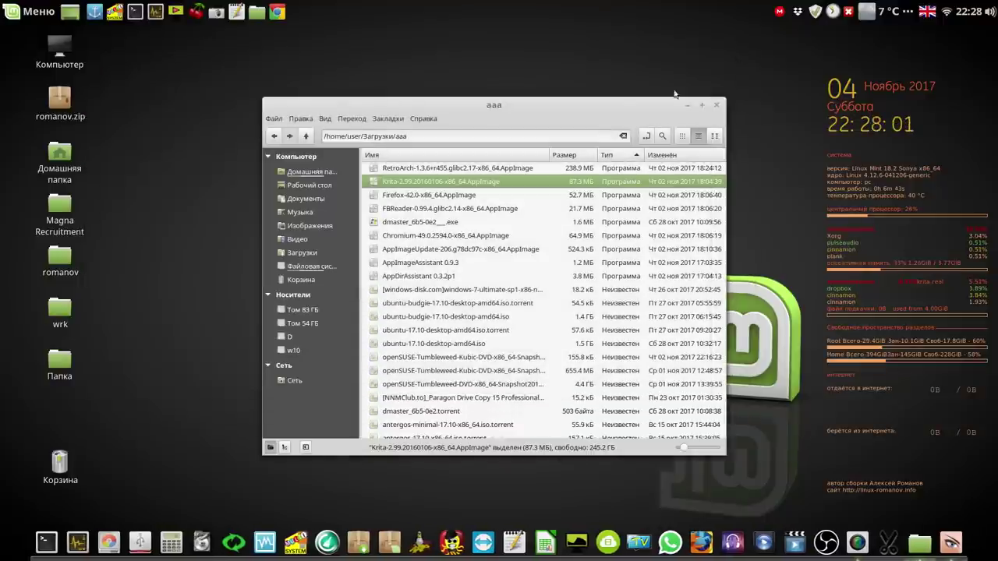
# Run SimpleScreenRecorder-0.3.6+1.glibc2.14-x86_64.AppImage from the aaa folder.
pyautogui.moveTo(641, 104); pyautogui.dragTo(532, 68)
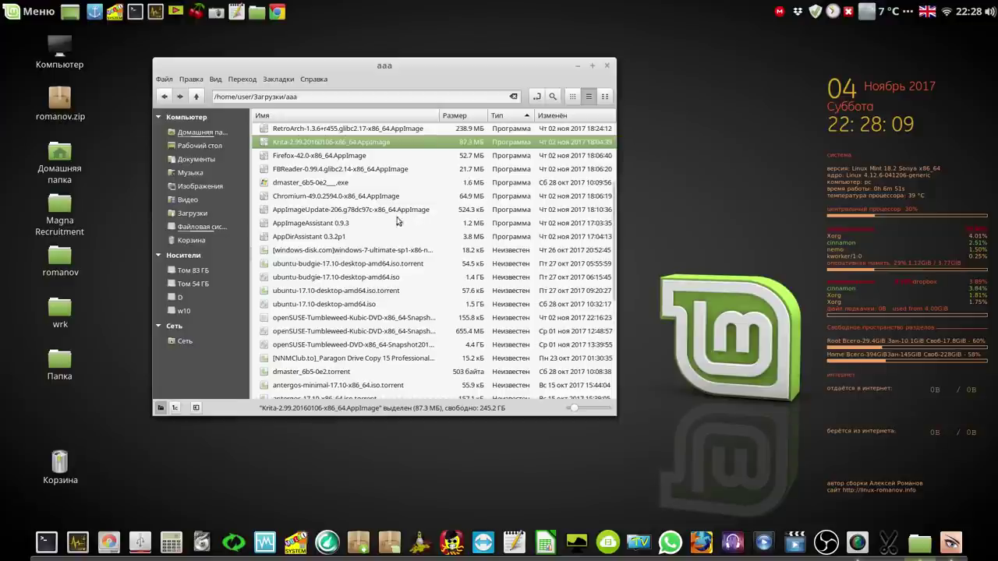
pyautogui.scroll(1, 351, 217)
pyautogui.click(351, 217)
pyautogui.scroll(1, 351, 217)
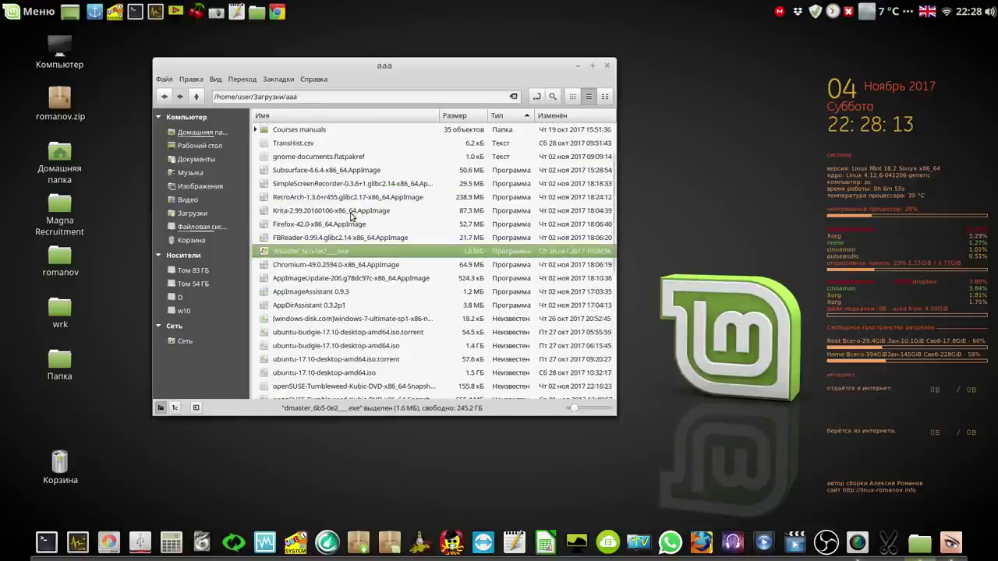
pyautogui.click(337, 186)
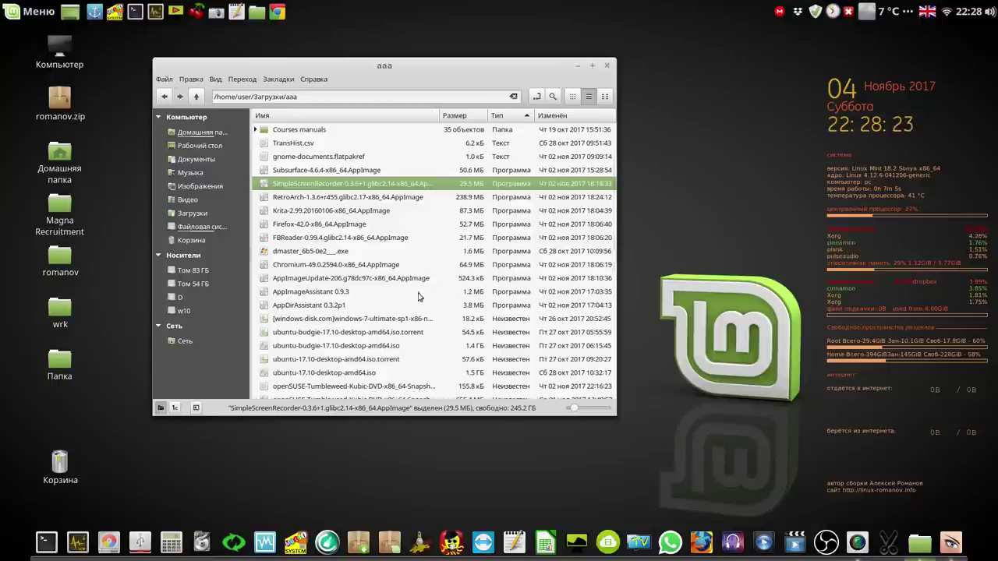
pyautogui.doubleClick(265, 185)
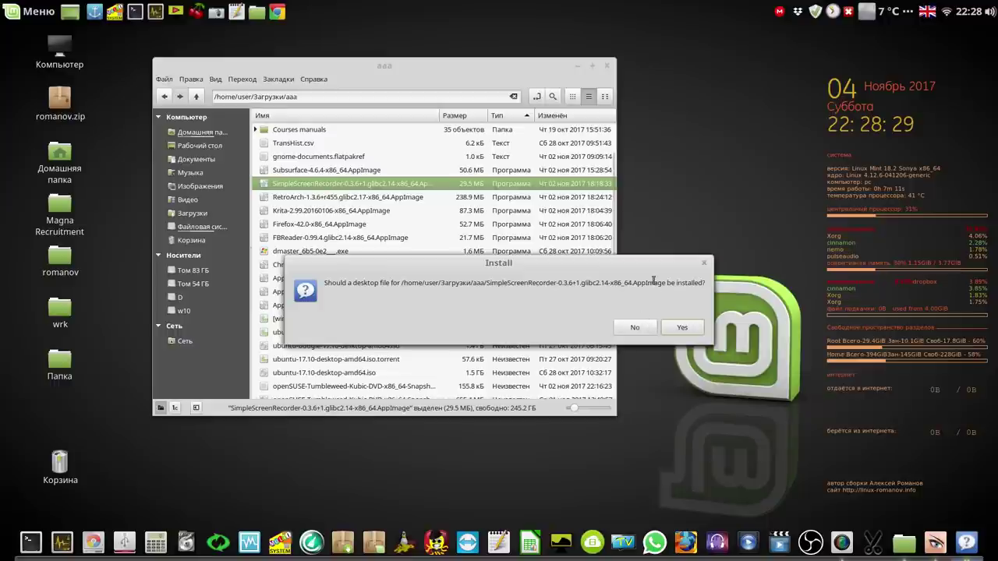
# Dismiss one of the two overlapping Install prompts and agree to install the SimpleScreenRecorder desktop file in the other.
pyautogui.moveTo(652, 266); pyautogui.dragTo(691, 175)
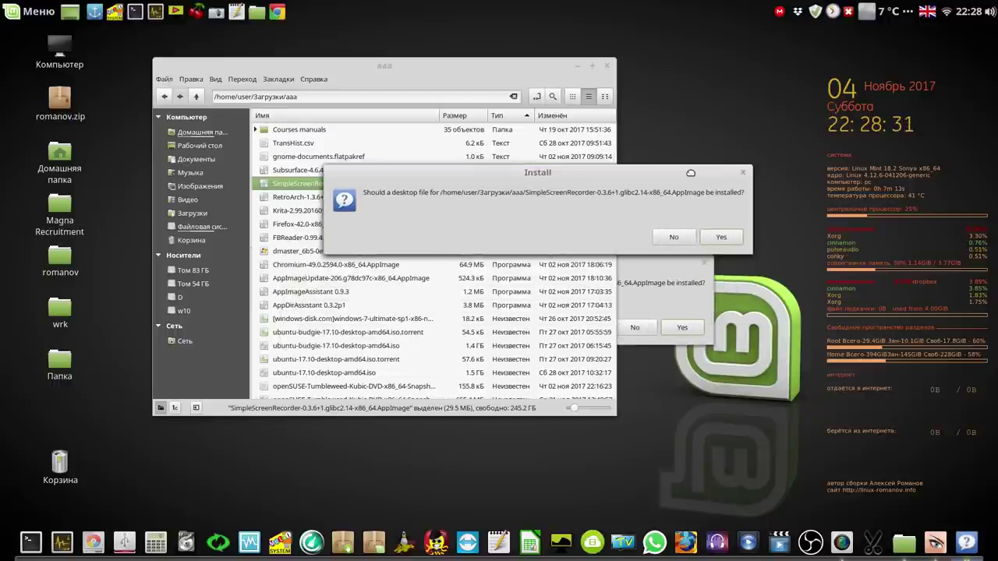
pyautogui.click(684, 328)
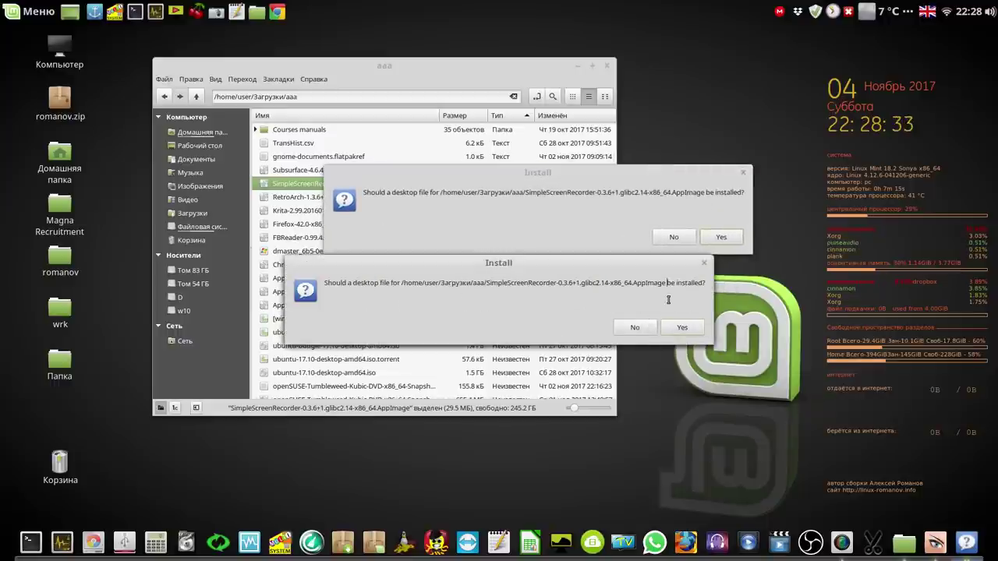
pyautogui.click(704, 262)
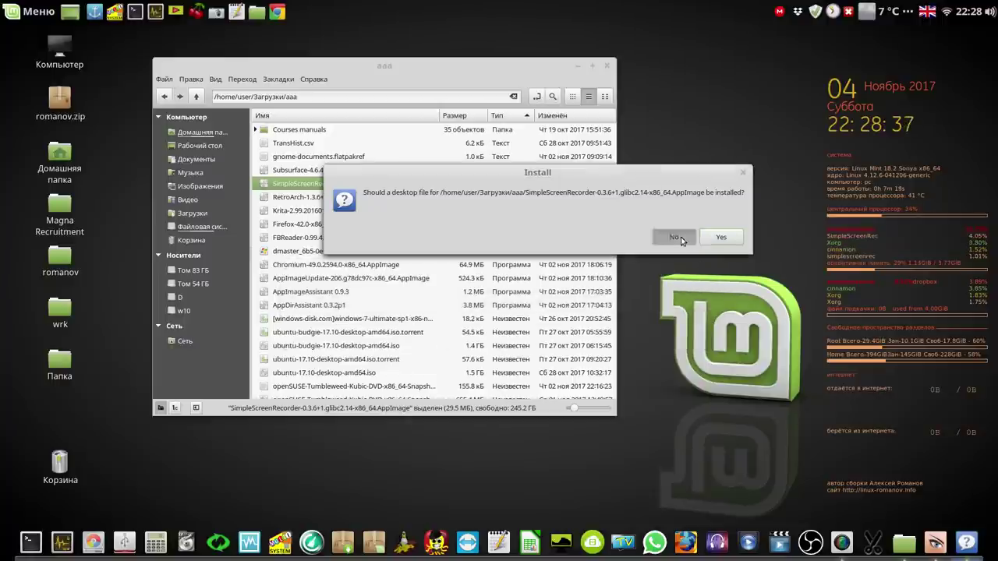
pyautogui.click(719, 237)
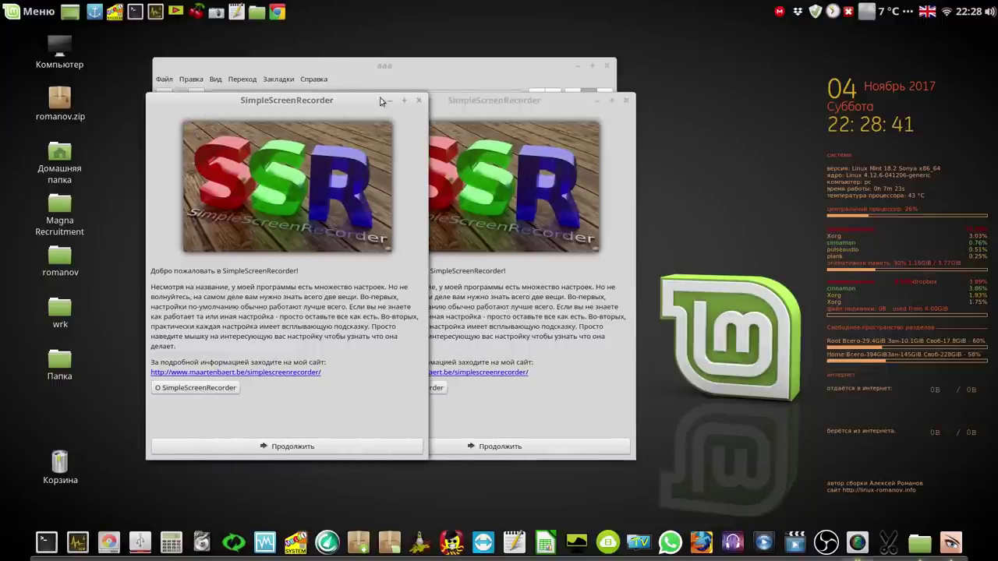
# Close the duplicate SimpleScreenRecorder window, then view the input and output settings pages in the remaining one before closing it.
pyautogui.click(421, 102)
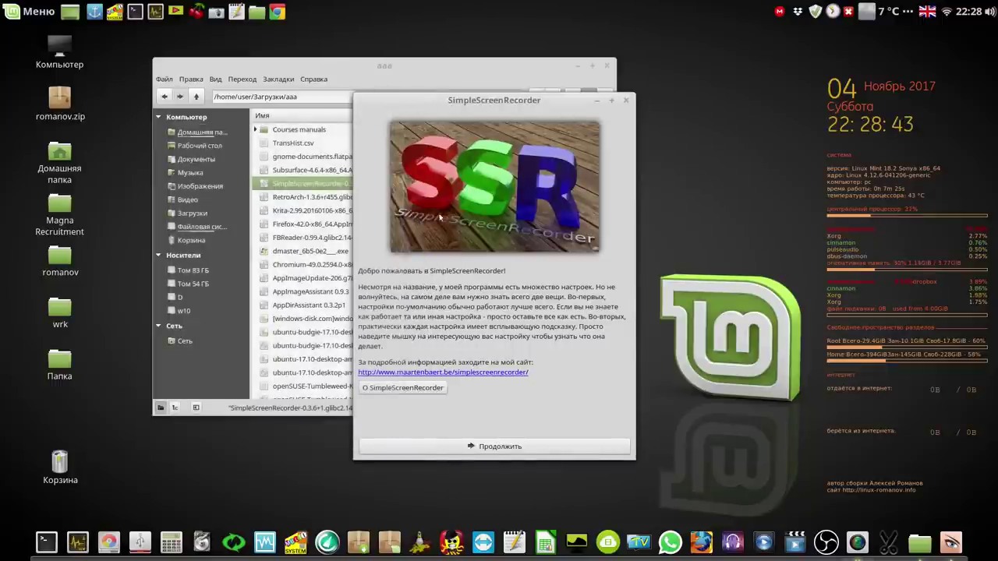
pyautogui.click(505, 453)
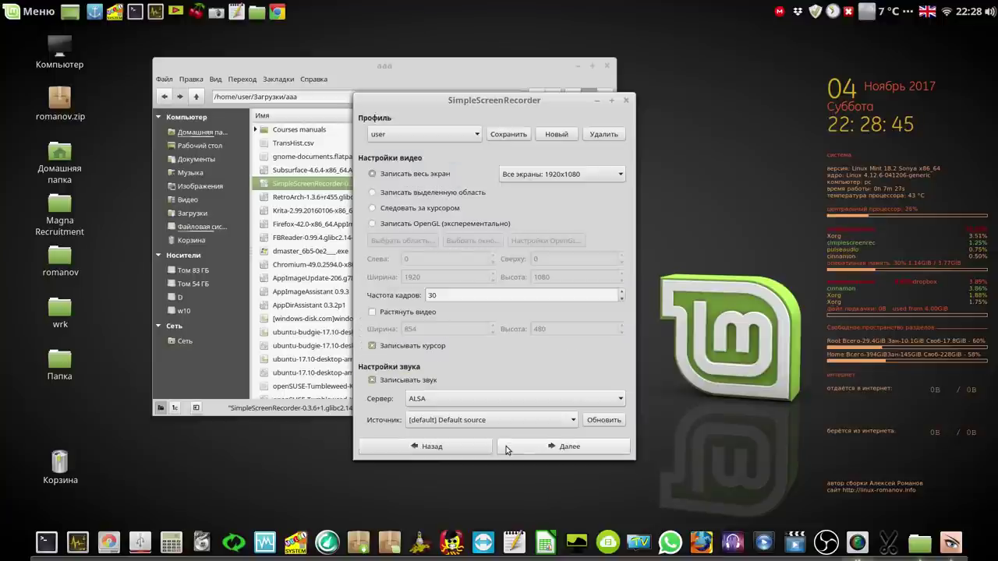
pyautogui.click(543, 450)
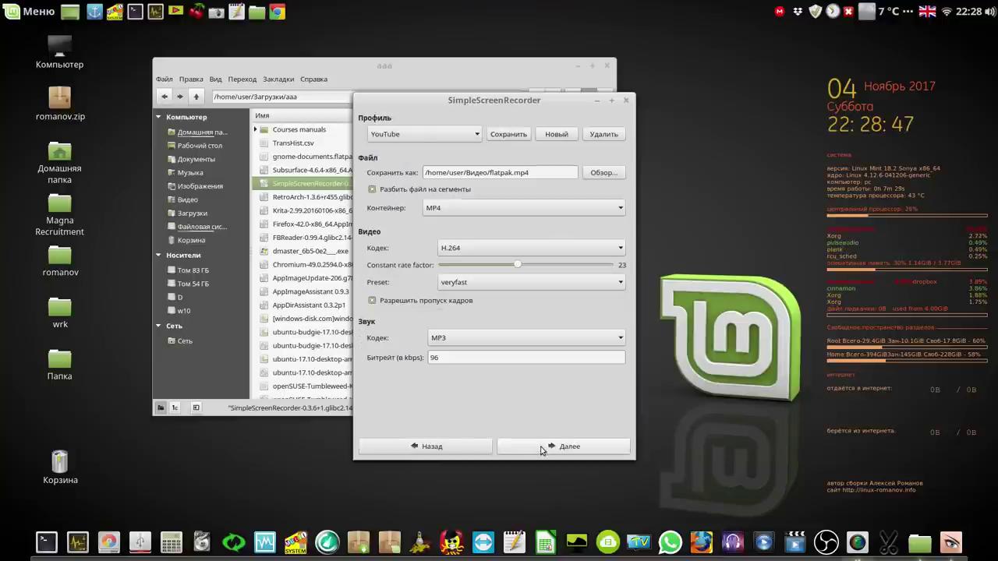
pyautogui.click(627, 102)
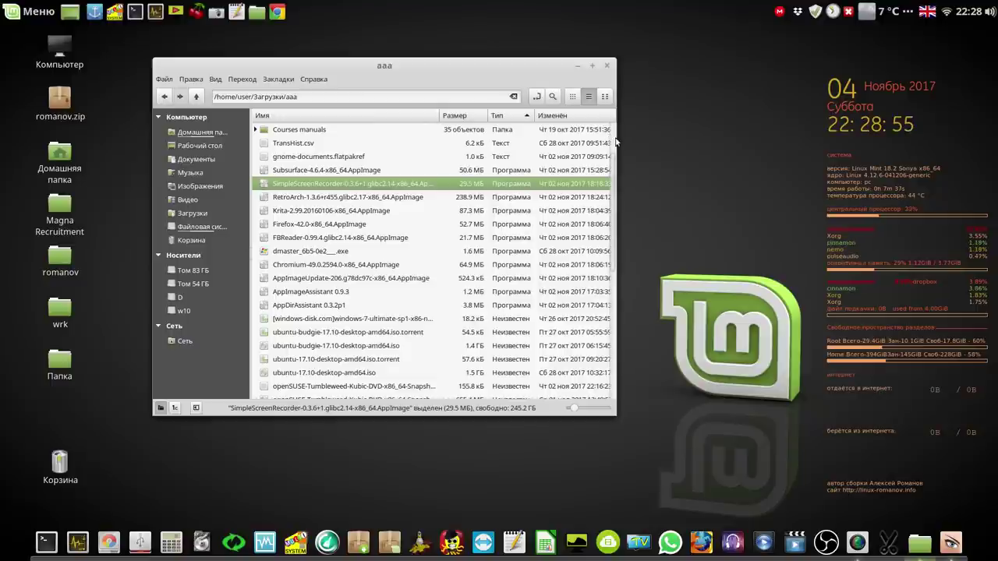
# Minimise the file manager, start the GParted partition editor and cancel its authentication prompt.
pyautogui.click(578, 67)
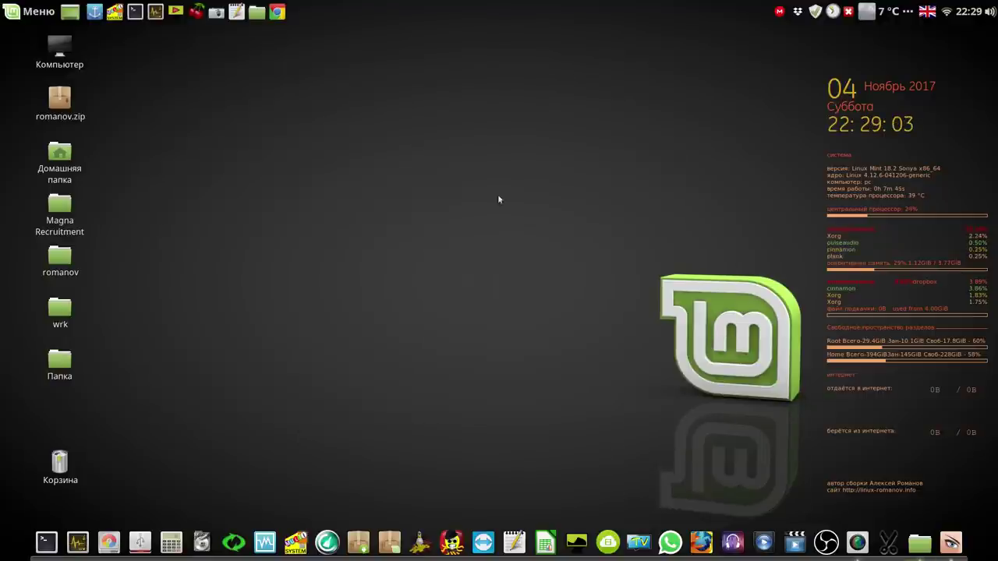
pyautogui.click(109, 543)
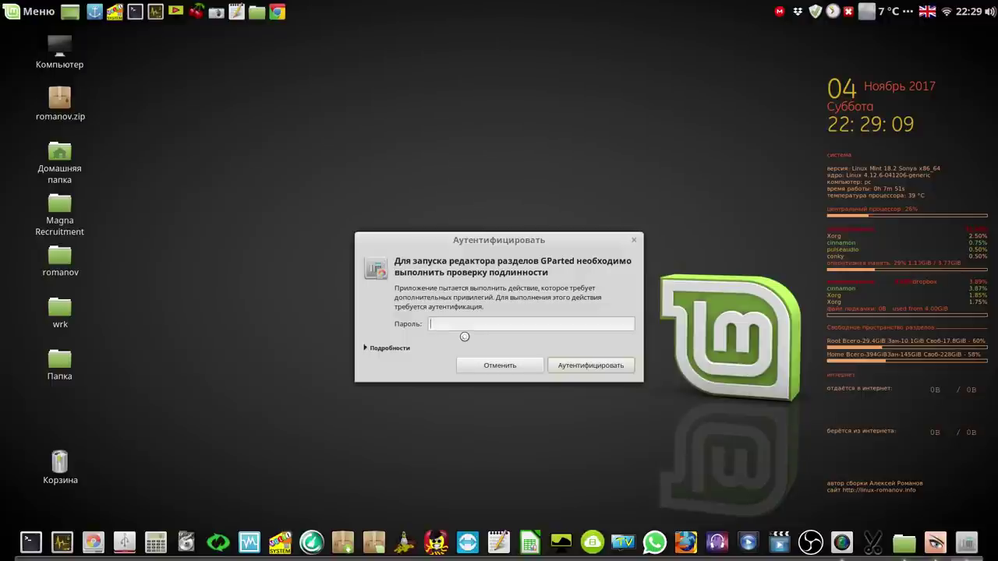
pyautogui.click(512, 367)
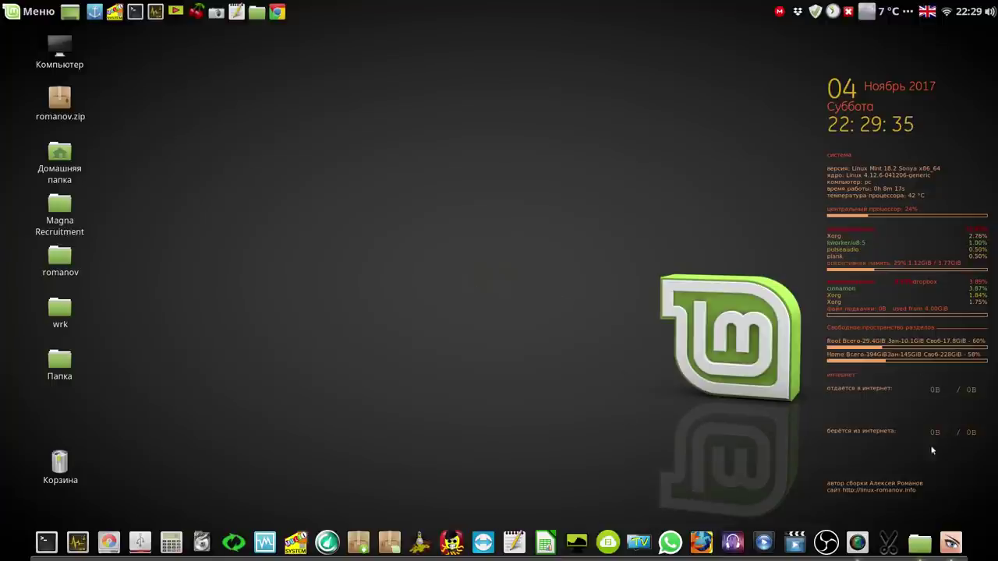
# Restore the file manager, go up to the Загрузки folder, select the GeckoLinux ISO file and minimise the window.
pyautogui.click(920, 546)
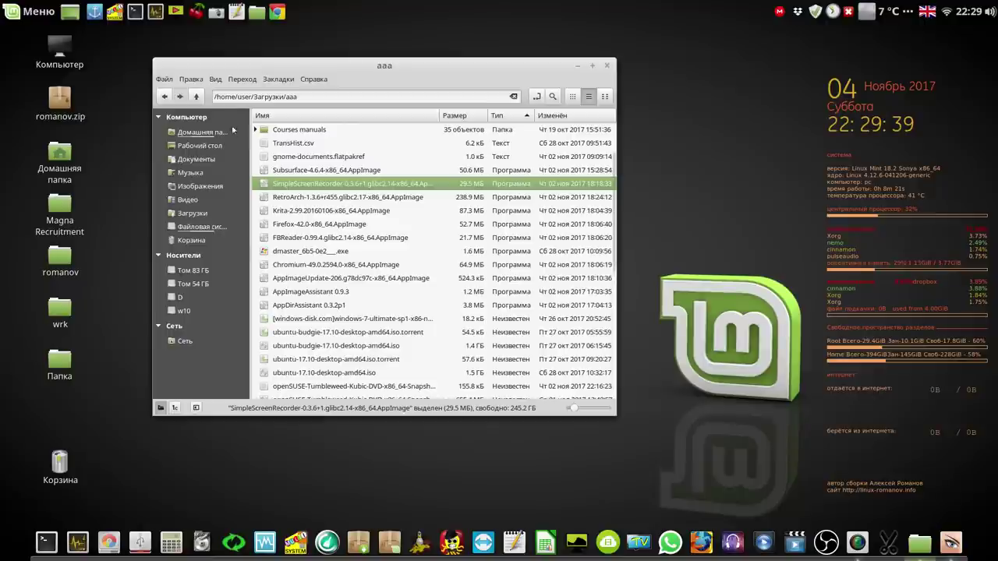
pyautogui.click(198, 97)
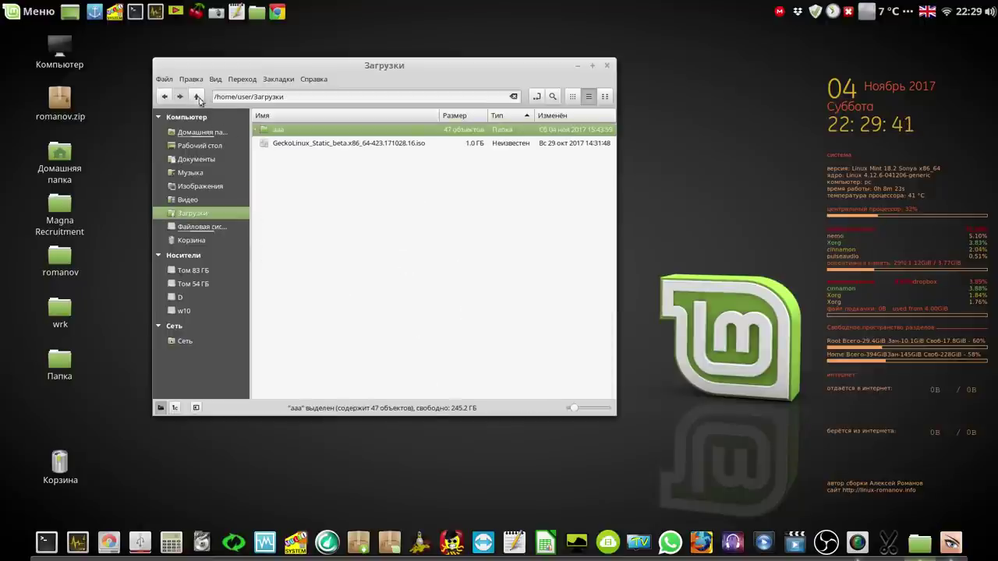
pyautogui.click(309, 147)
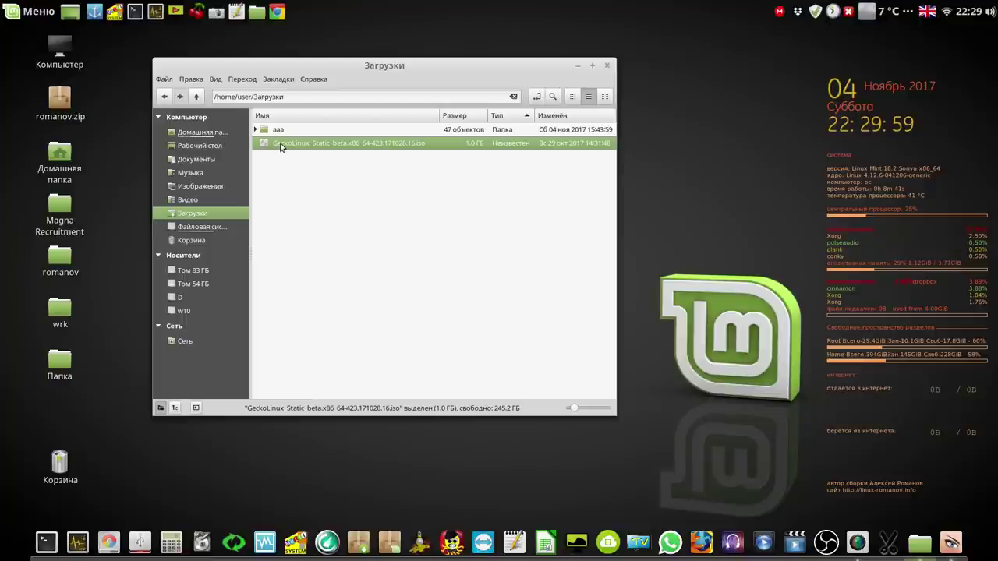
pyautogui.click(578, 67)
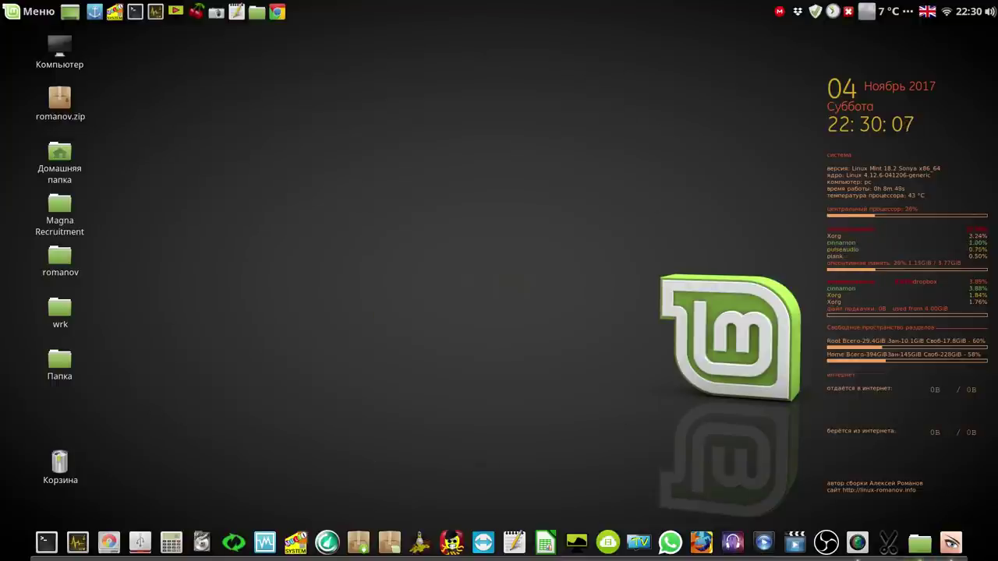
# Bring up the image viewer, go back to the AppImage, FlatPak and Snap title image, and minimise the viewer.
pyautogui.click(953, 543)
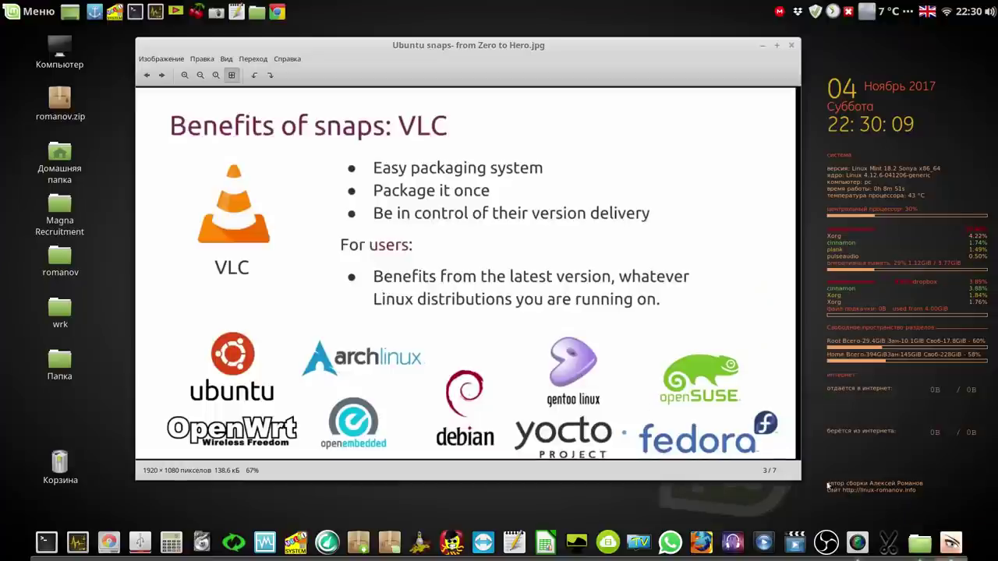
pyautogui.click(146, 74)
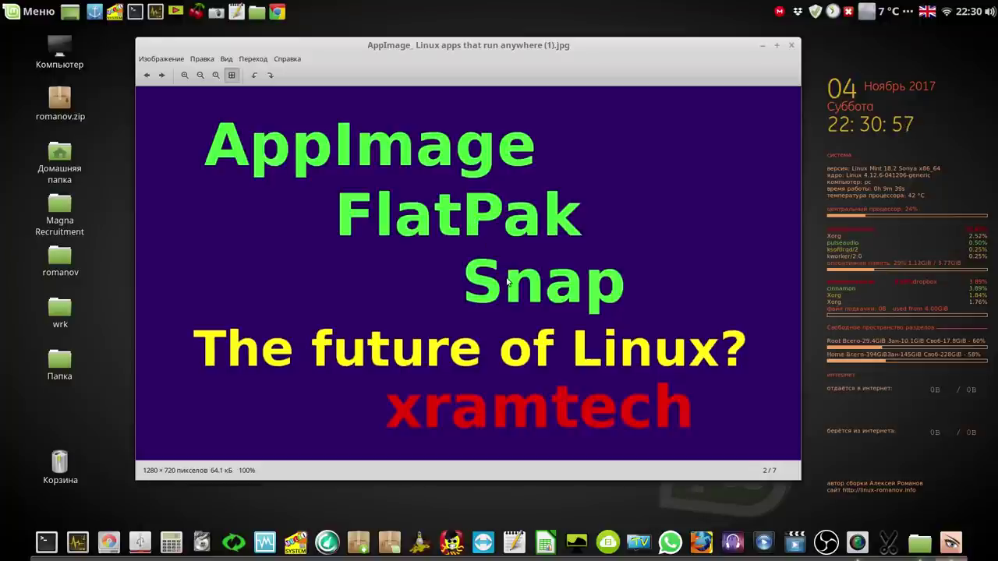
pyautogui.click(763, 47)
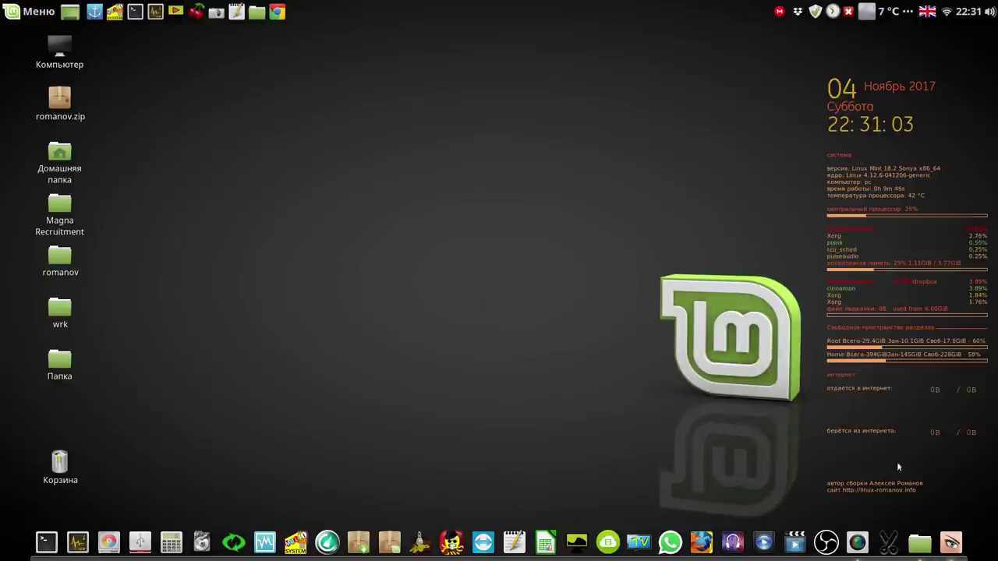
# Reopen the aaa folder in Загрузки and move its SimpleScreenRecorder and Krita AppImage files to the desktop.
pyautogui.click(920, 542)
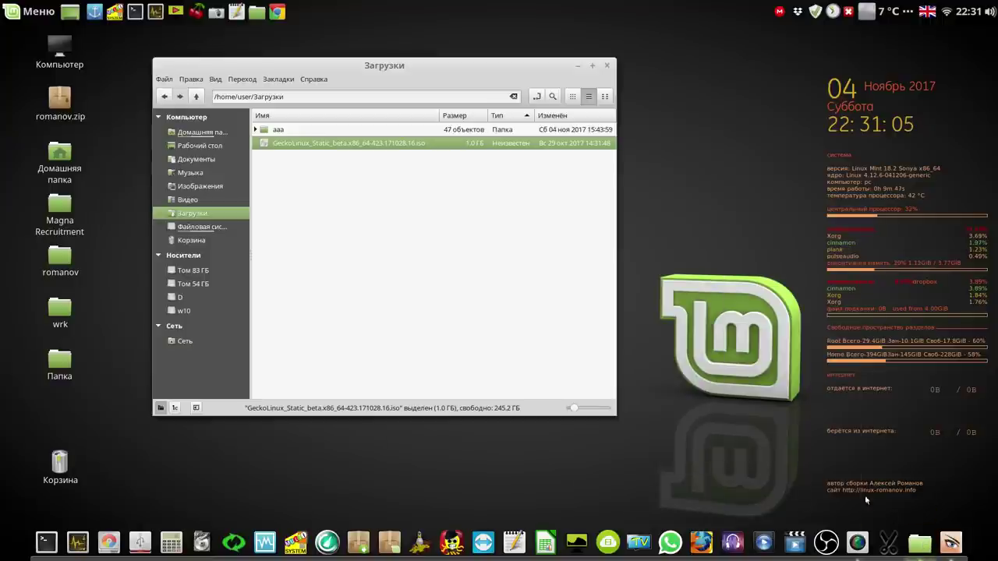
pyautogui.click(263, 131)
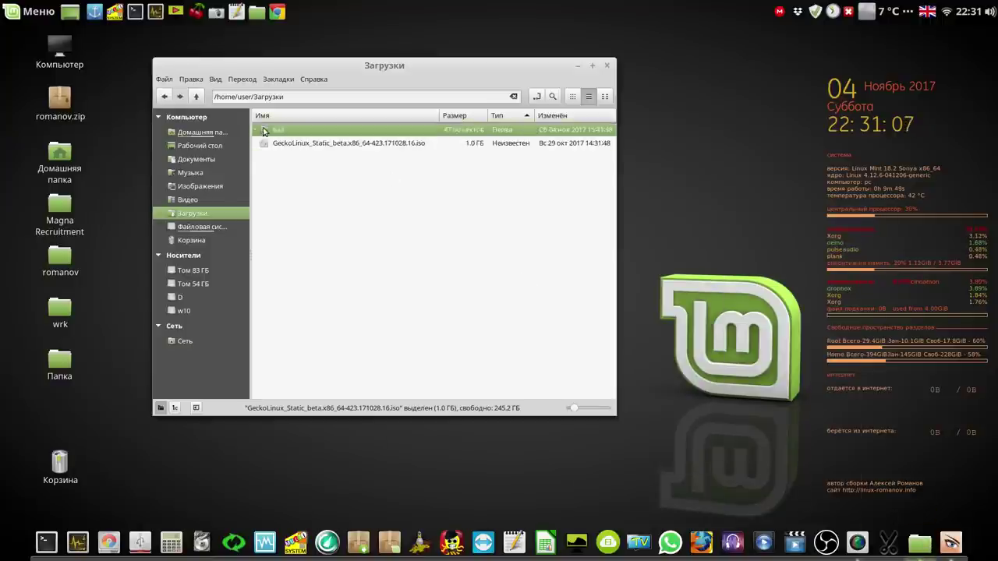
pyautogui.doubleClick(263, 131)
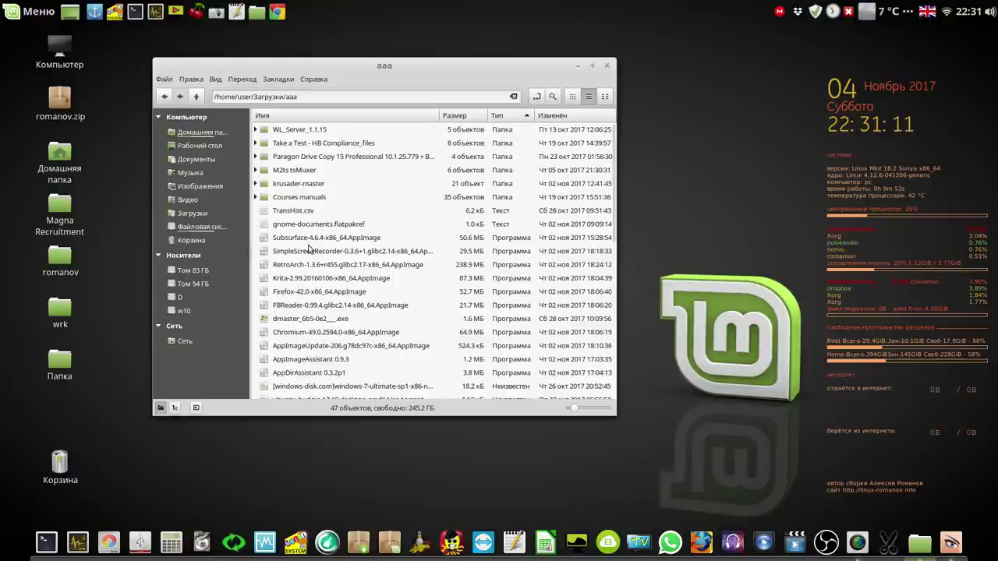
pyautogui.click(308, 251)
pyautogui.moveTo(307, 249); pyautogui.dragTo(735, 252)
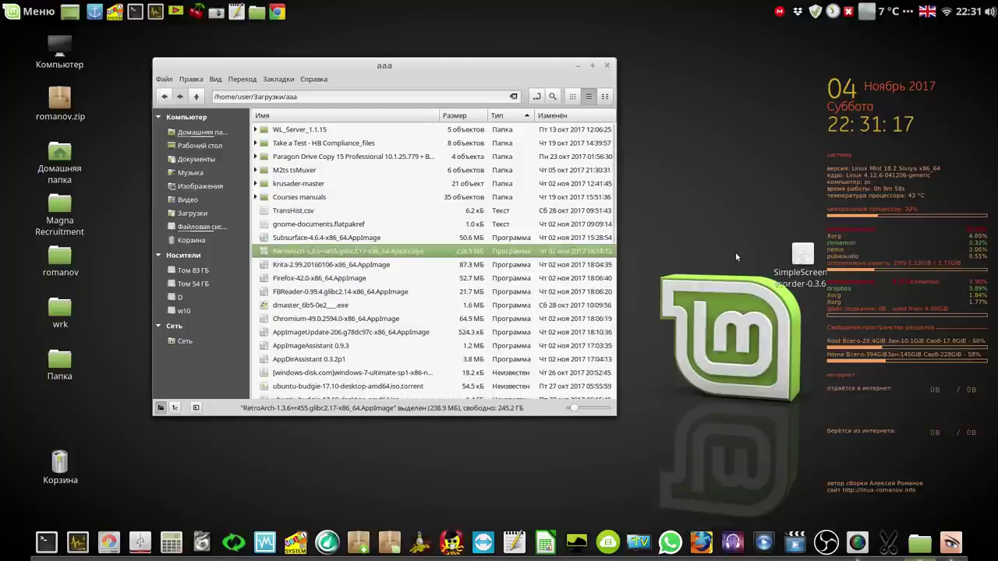
pyautogui.click(315, 265)
pyautogui.moveTo(628, 251); pyautogui.dragTo(765, 221)
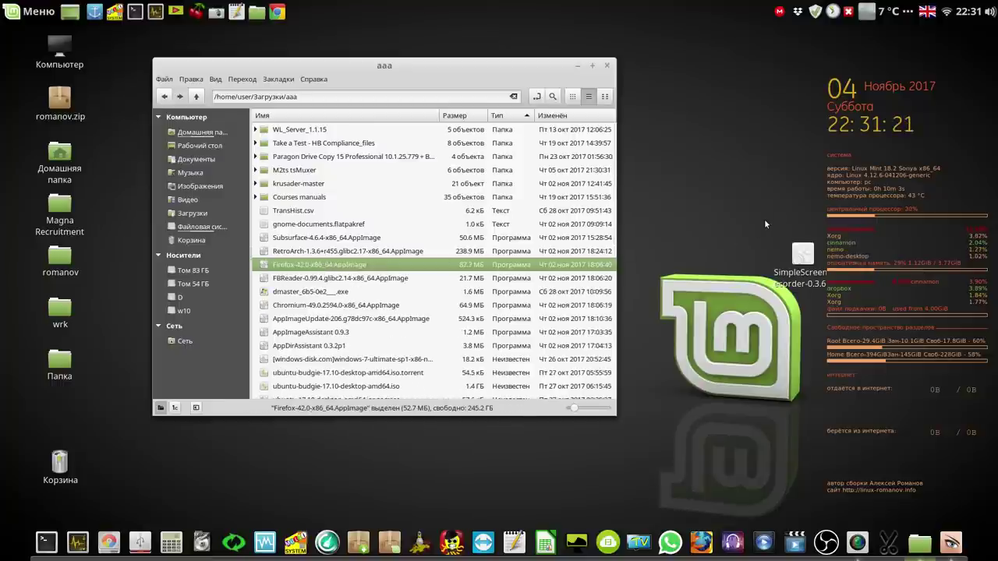
# Move the FBReader, Firefox and Chromium AppImage files from the aaa folder to the desktop.
pyautogui.click(285, 281)
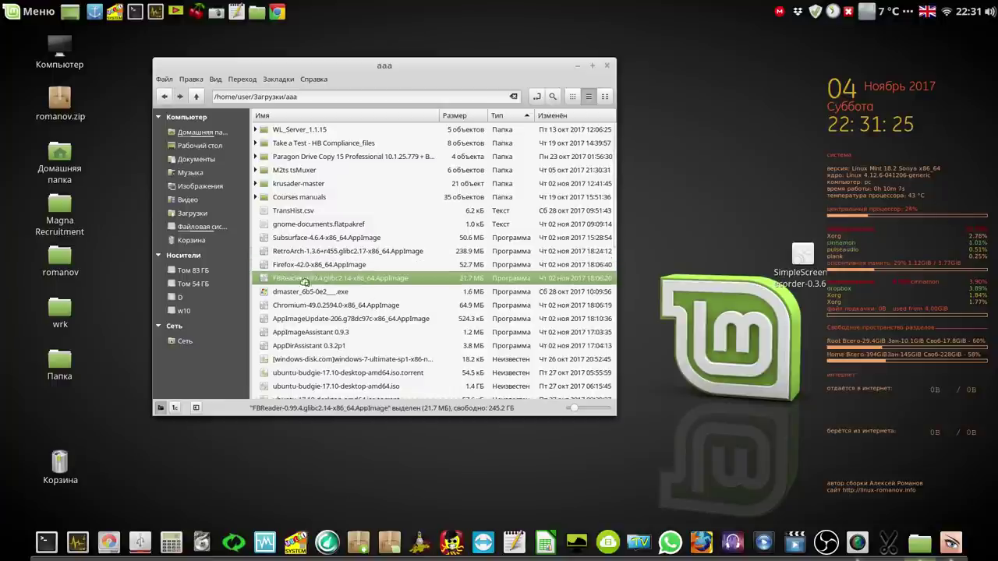
pyautogui.moveTo(706, 357); pyautogui.dragTo(706, 358)
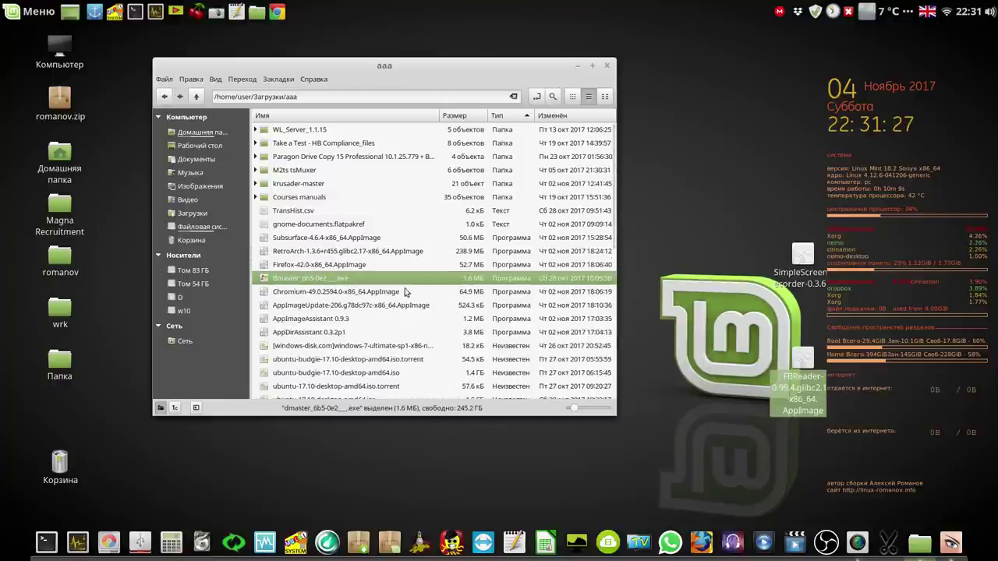
pyautogui.click(299, 265)
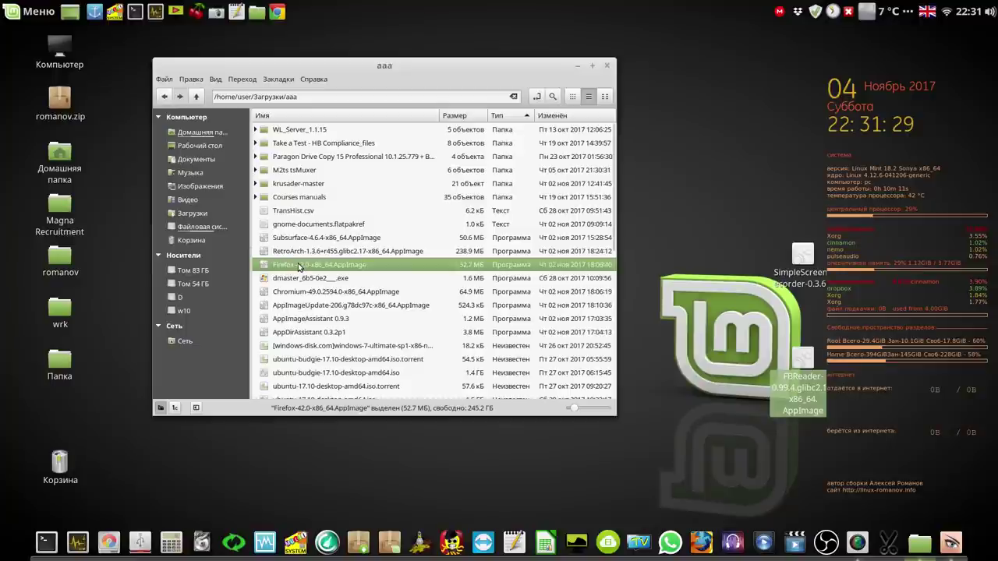
pyautogui.moveTo(298, 265); pyautogui.dragTo(731, 172)
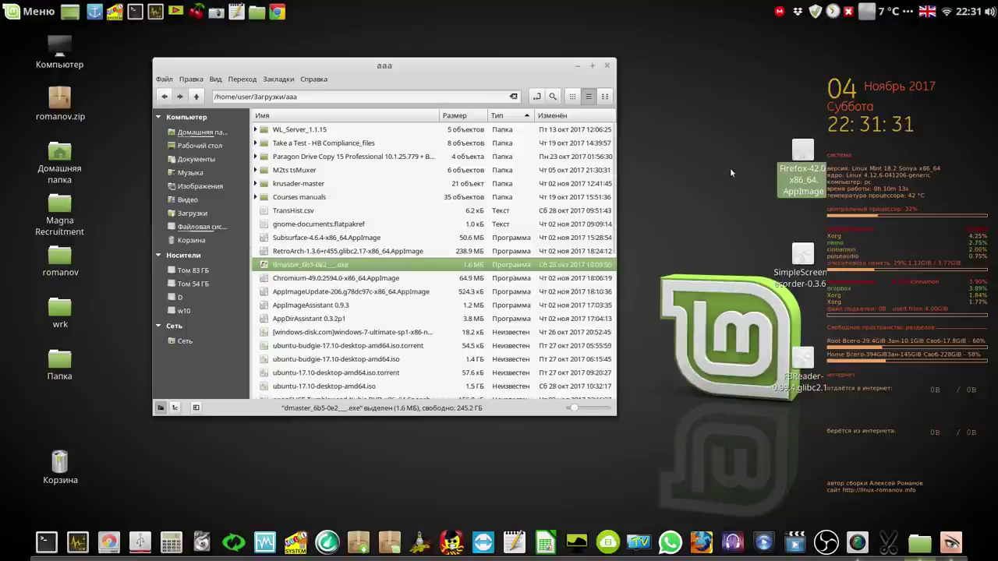
pyautogui.click(325, 281)
pyautogui.moveTo(500, 323); pyautogui.dragTo(692, 393)
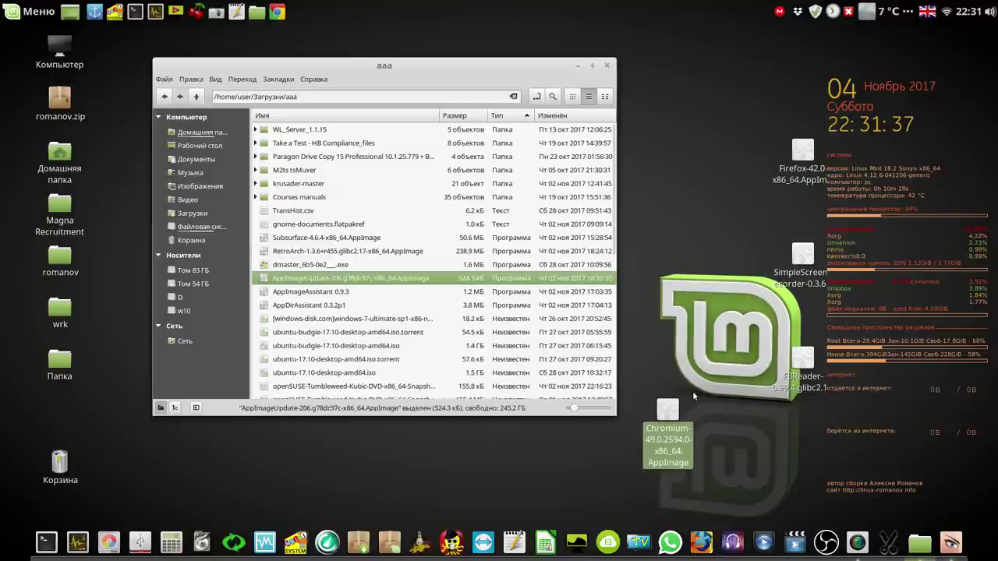
# Create a new folder named AppImage in the Рабочий стол folder.
pyautogui.click(204, 146)
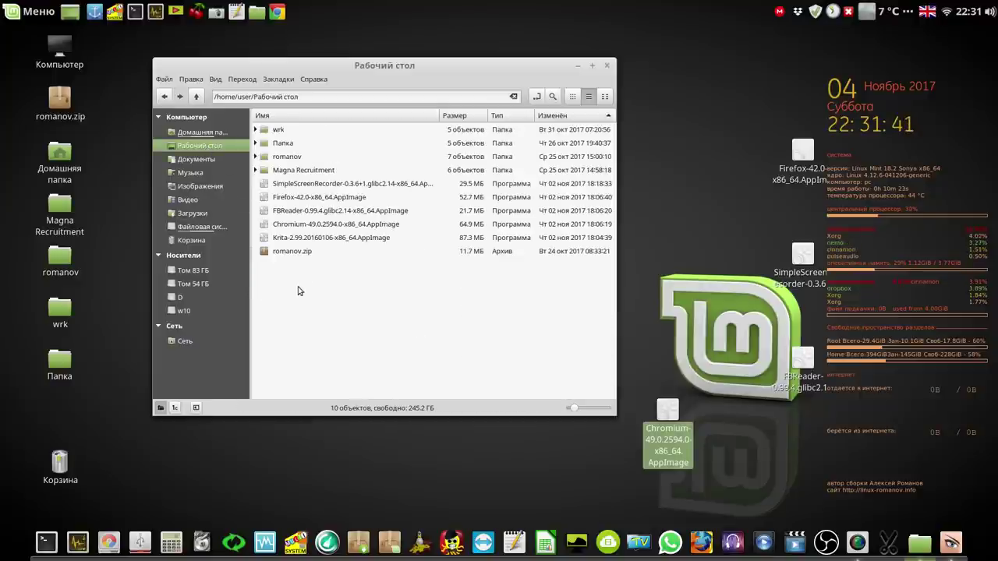
pyautogui.rightClick(359, 296)
pyautogui.click(378, 301)
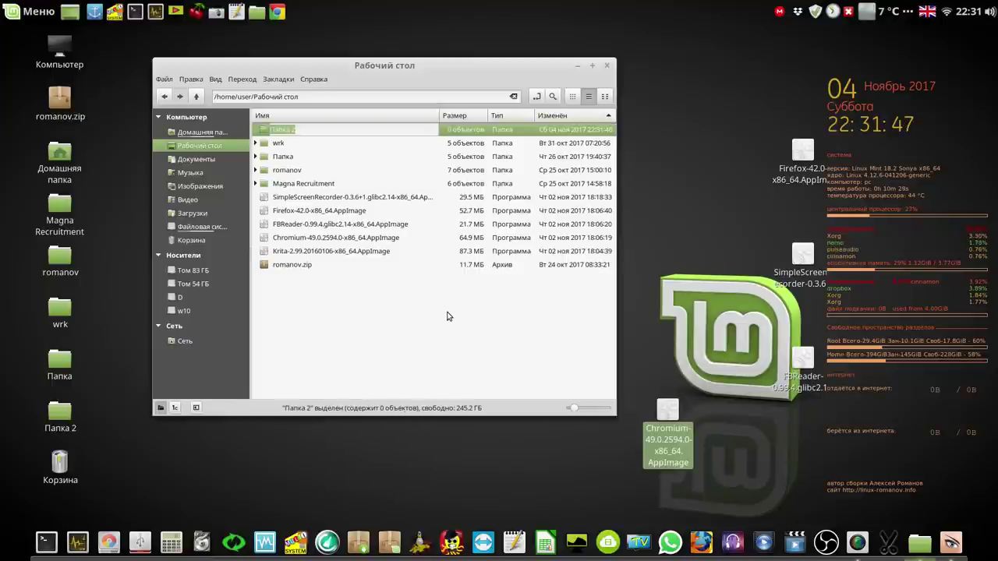
pyautogui.write('AppImage')
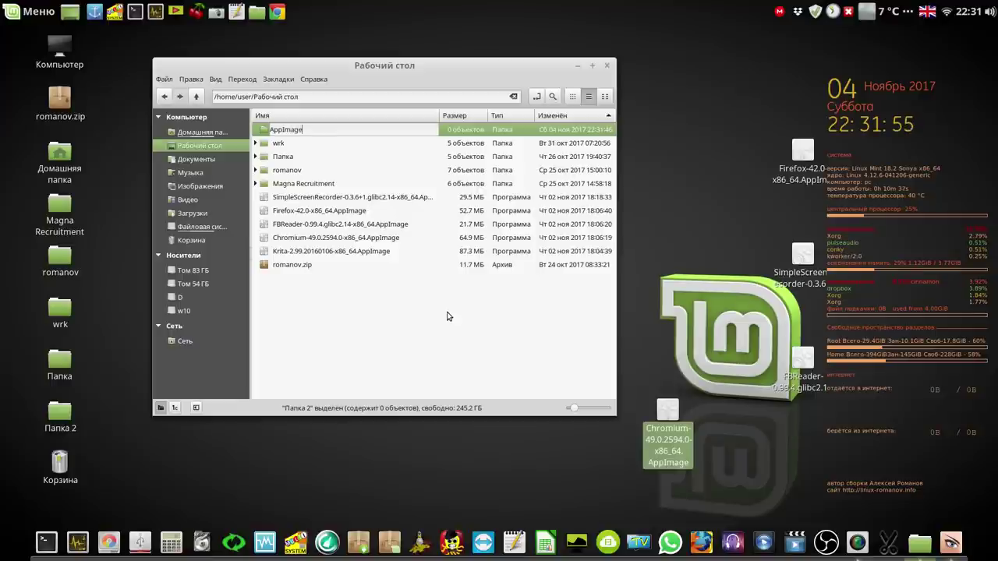
pyautogui.press('Return')
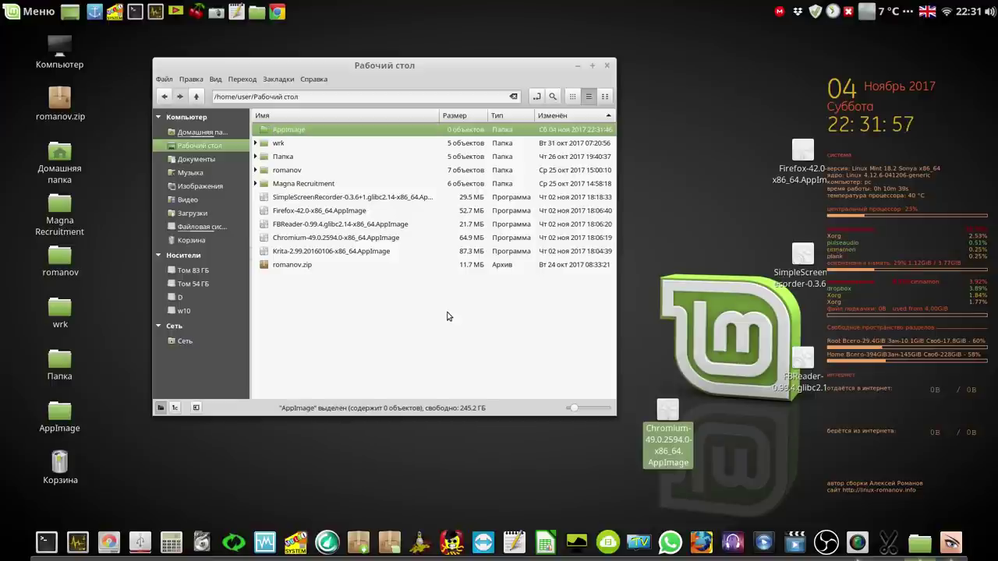
# Move the five AppImage files, from SimpleScreenRecorder through Krita, into the AppImage folder and open that folder.
pyautogui.click(340, 201)
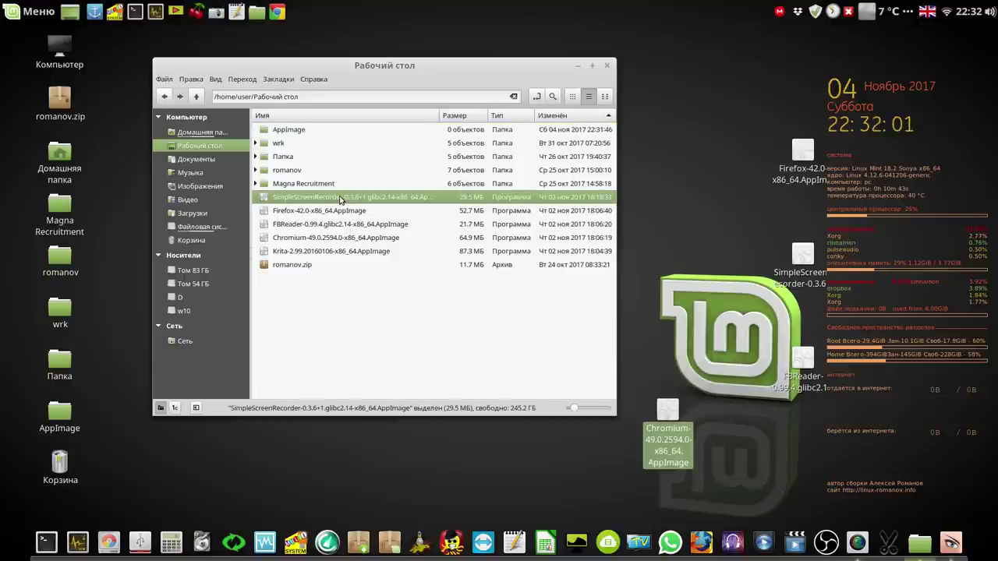
pyautogui.hotkey('shift', 'Down')
pyautogui.hotkey('shift', 'Down')
pyautogui.hotkey('shift', 'Down')
pyautogui.hotkey('shift', 'Down')
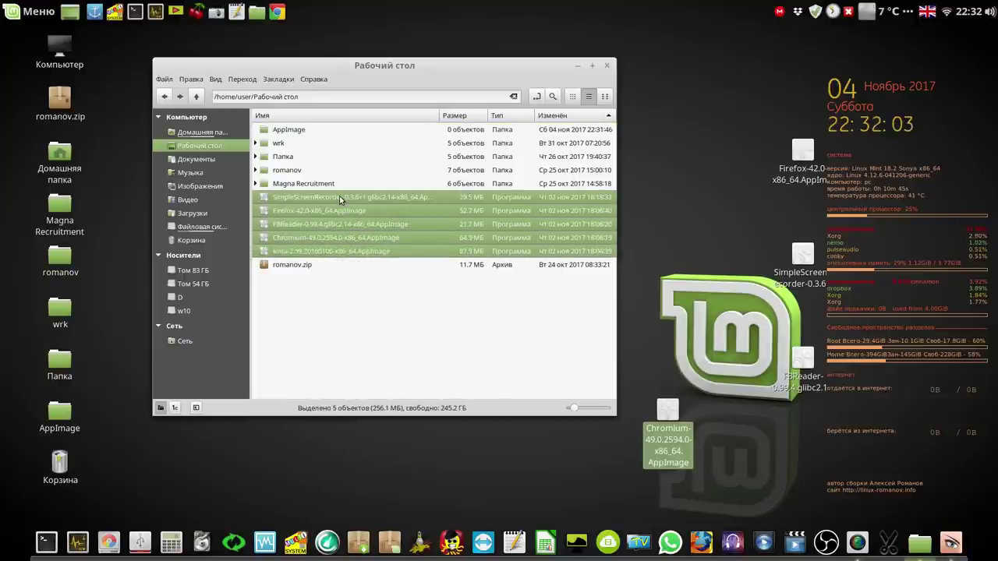
pyautogui.moveTo(295, 132); pyautogui.dragTo(292, 130)
pyautogui.doubleClick(290, 130)
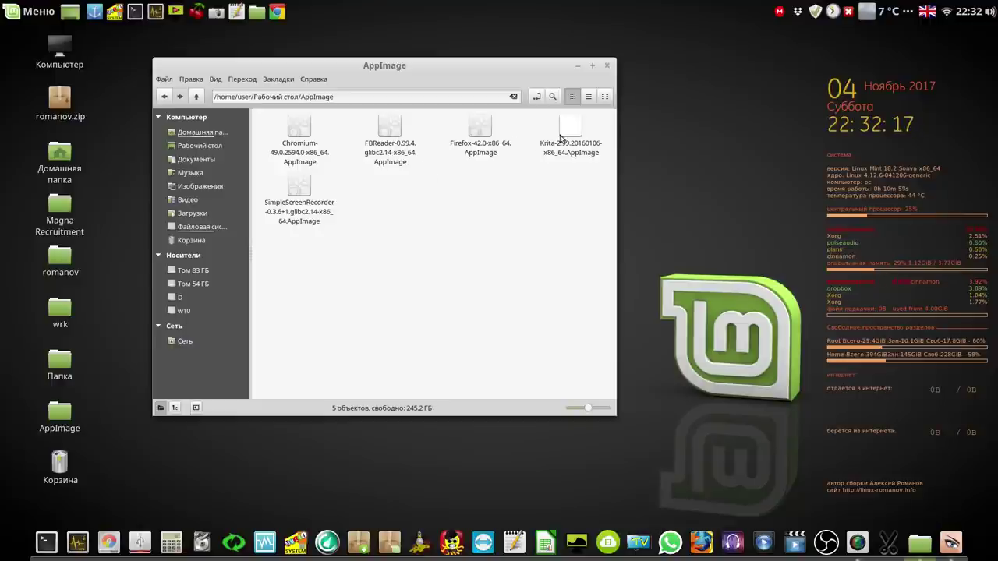
# Run Firefox-42.0-x86_64.AppImage from the AppImage folder and close its window.
pyautogui.click(483, 135)
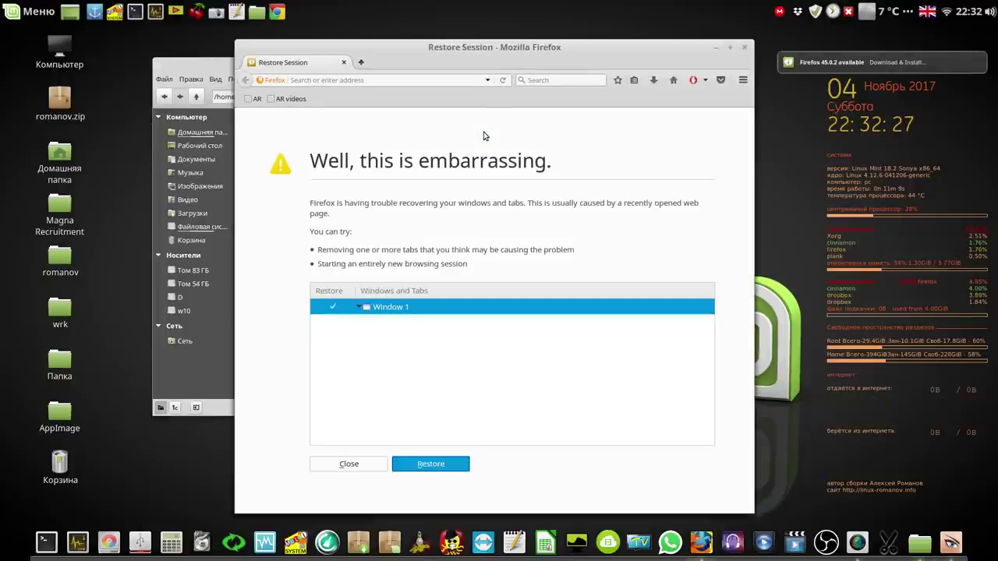
pyautogui.click(744, 48)
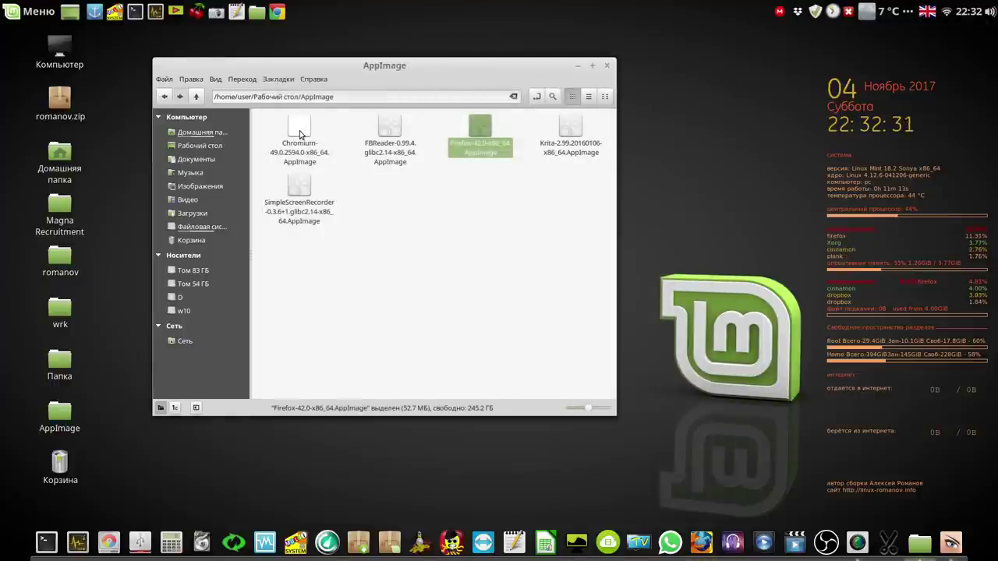
# Run Chromium-49.0.2594.0-x86_64.AppImage, stop its default-browser prompt from being asked again, dismiss the no-sandbox warning and close the browser.
pyautogui.click(301, 135)
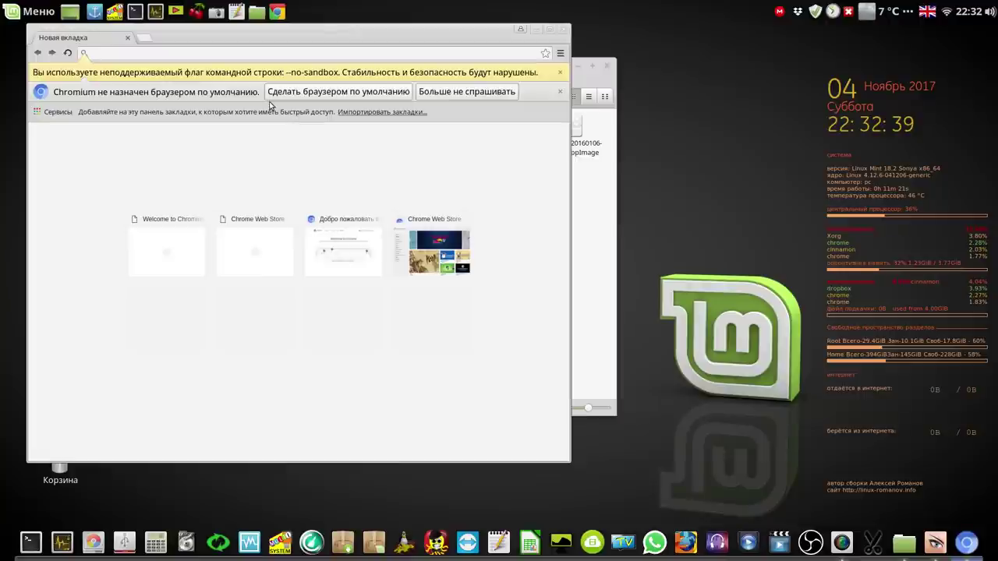
pyautogui.click(465, 93)
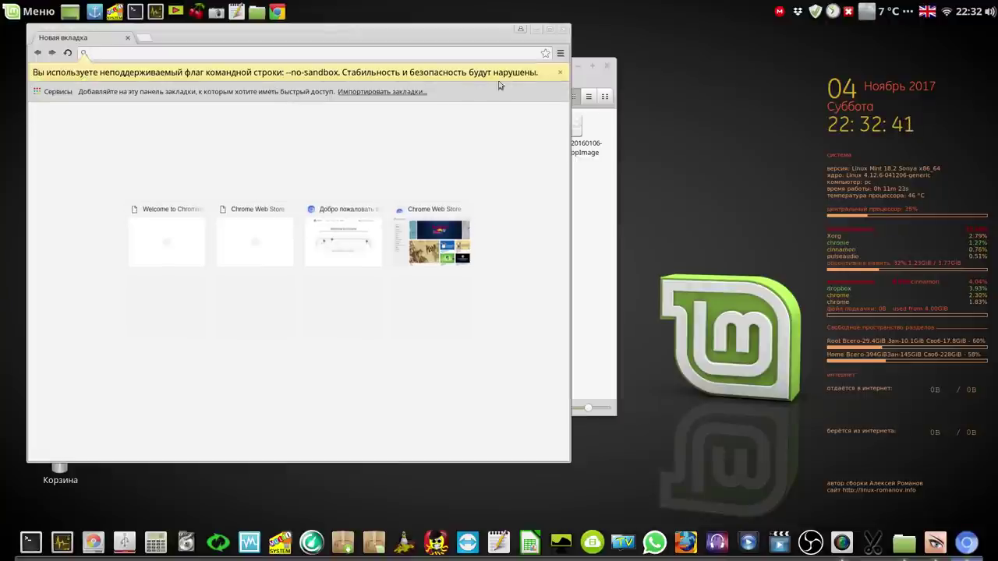
pyautogui.click(560, 72)
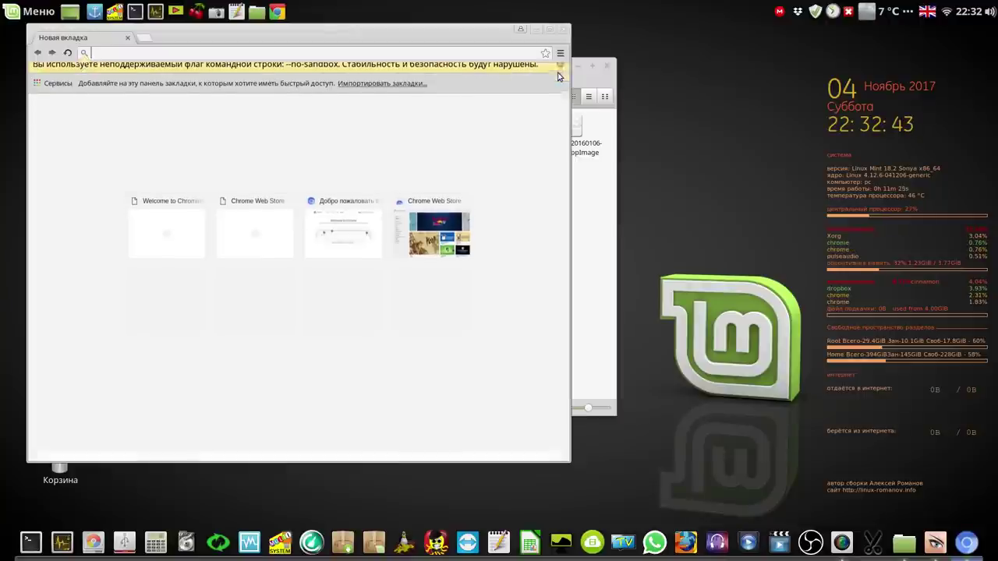
pyautogui.click(564, 28)
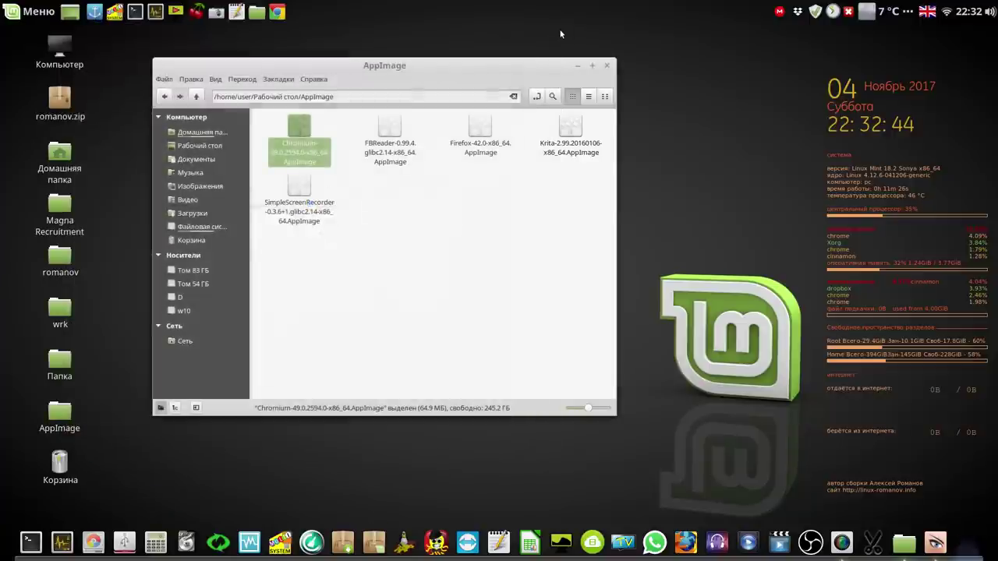
# Clear the file selection and go up from the AppImage folder to the Рабочий стол folder.
pyautogui.click(435, 204)
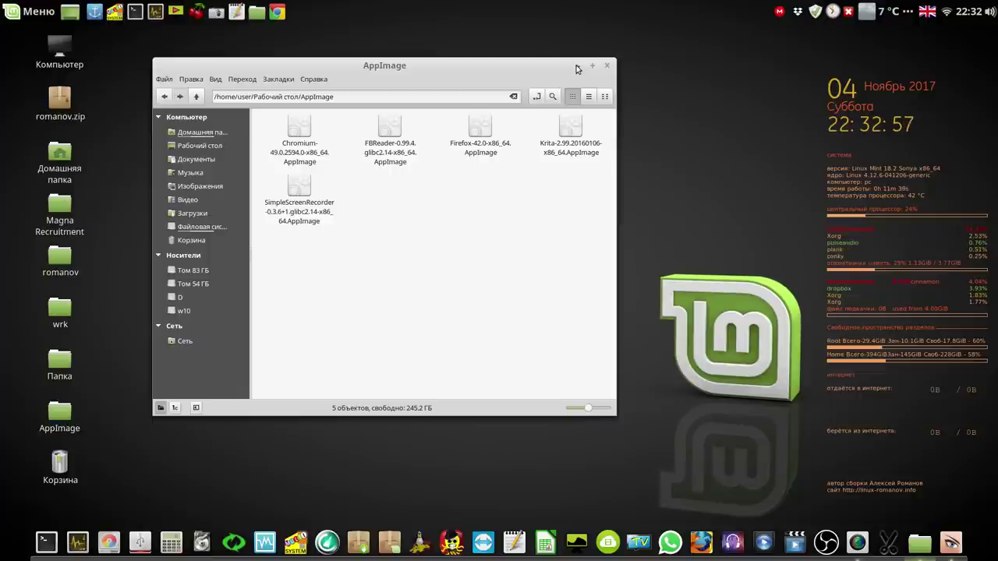
pyautogui.click(197, 97)
pyautogui.click(324, 237)
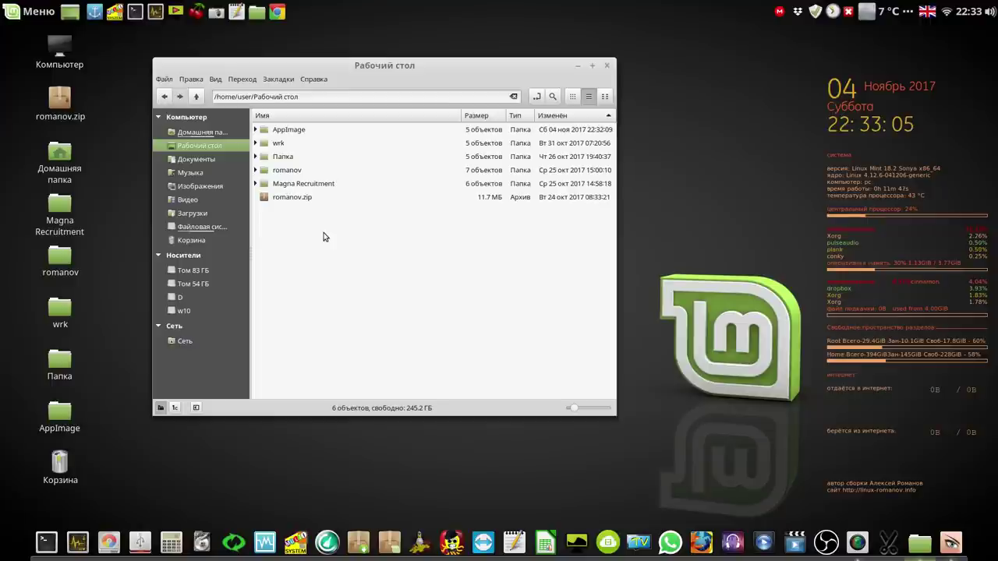
# Close the file manager, view the AppImage and Ubuntu snaps slides in the image viewer, and minimize the viewer.
pyautogui.click(608, 66)
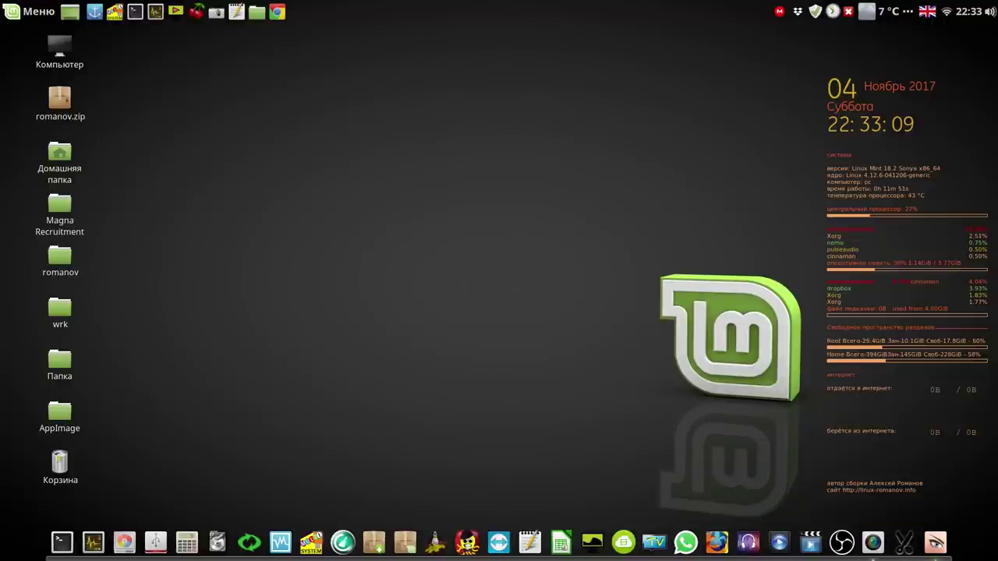
pyautogui.click(936, 544)
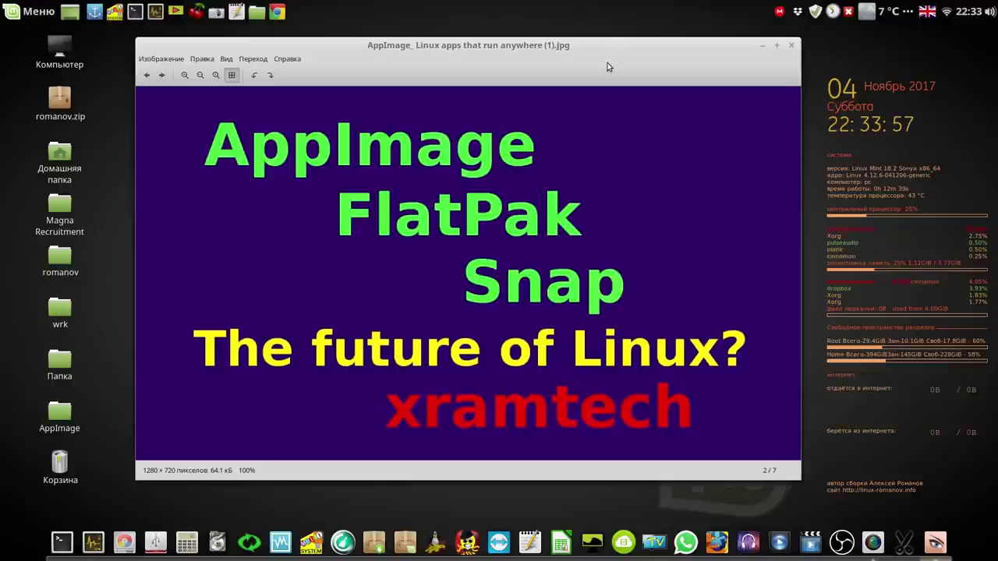
pyautogui.click(162, 76)
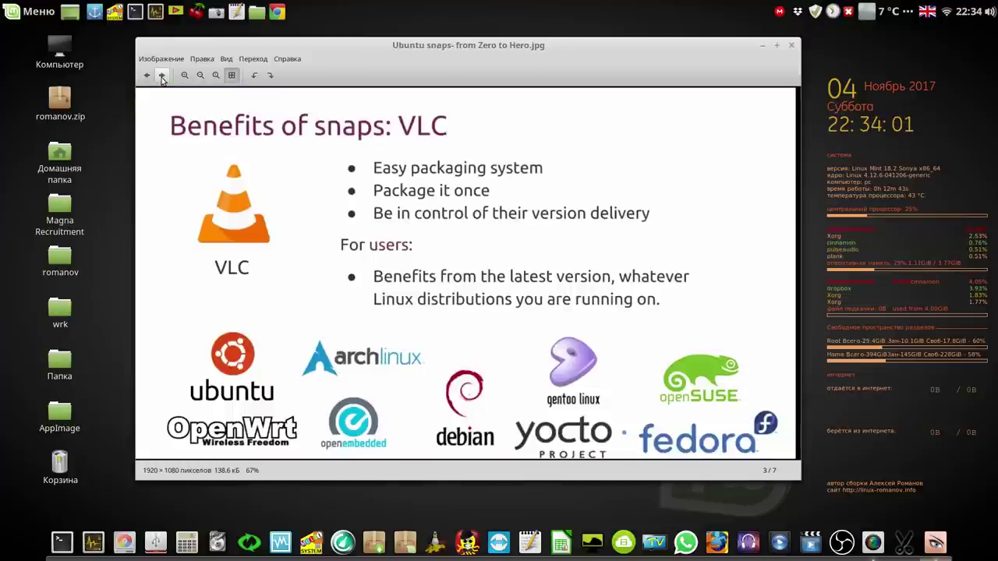
pyautogui.moveTo(552, 45); pyautogui.dragTo(516, 42)
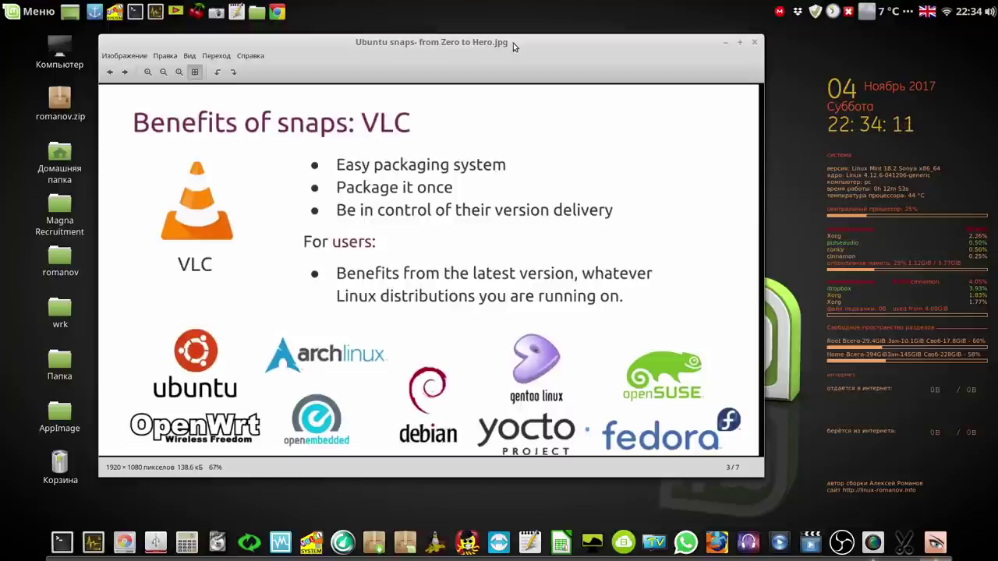
pyautogui.click(725, 44)
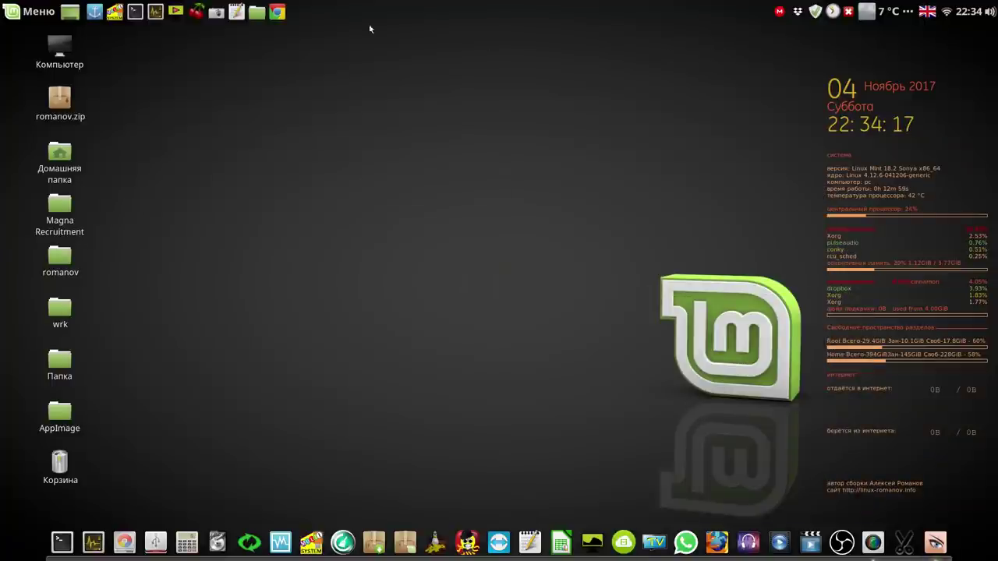
# Switch to Google Chrome and open the Wikipedia article on AppImage from the appimage search results in a new tab.
pyautogui.click(278, 12)
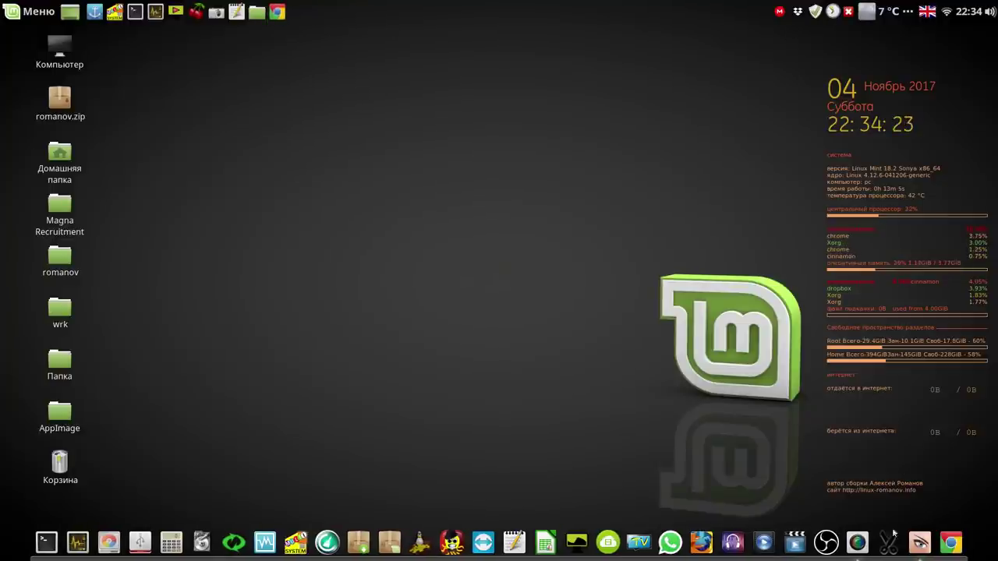
pyautogui.click(858, 544)
pyautogui.click(693, 526)
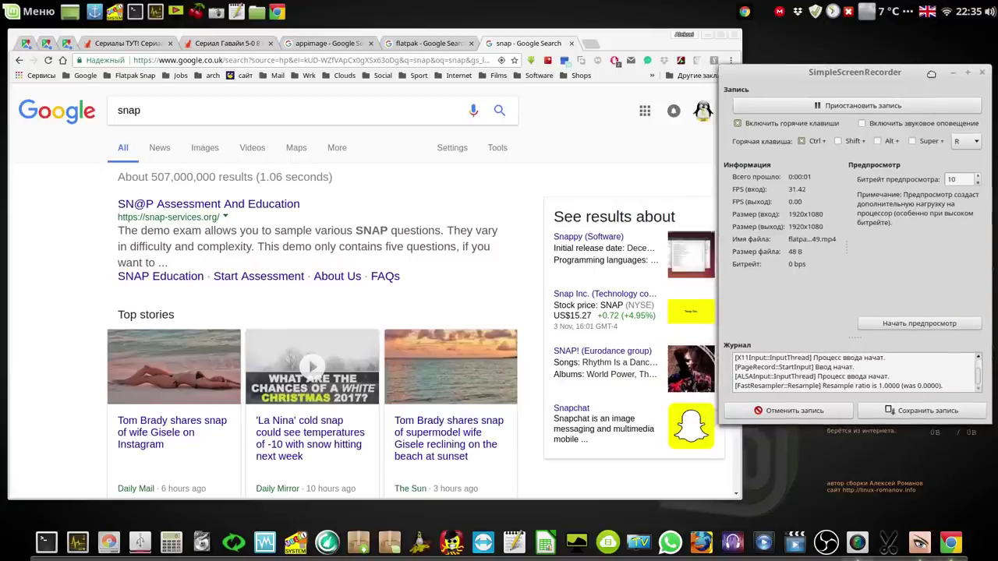
pyautogui.click(339, 43)
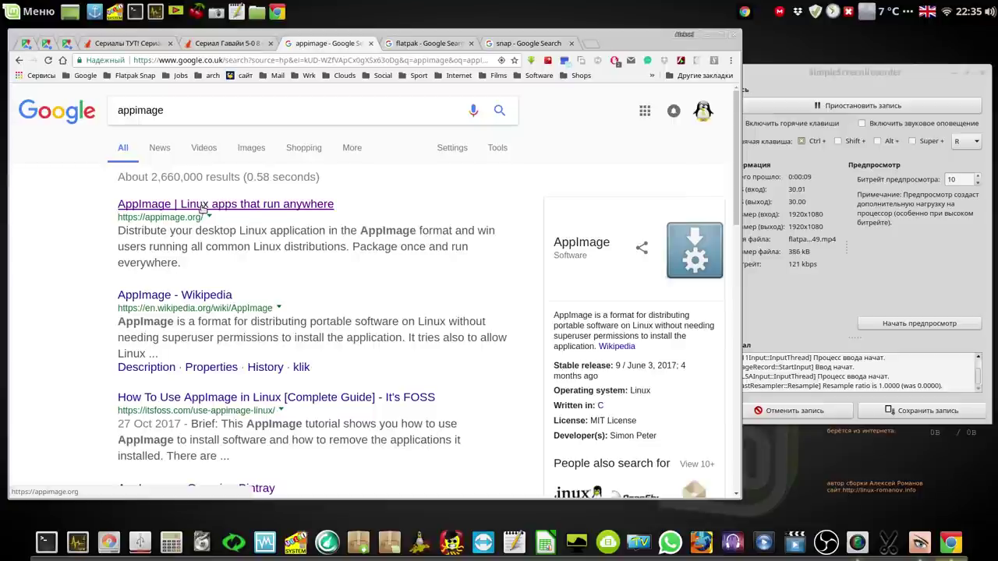
pyautogui.rightClick(192, 300)
pyautogui.click(228, 305)
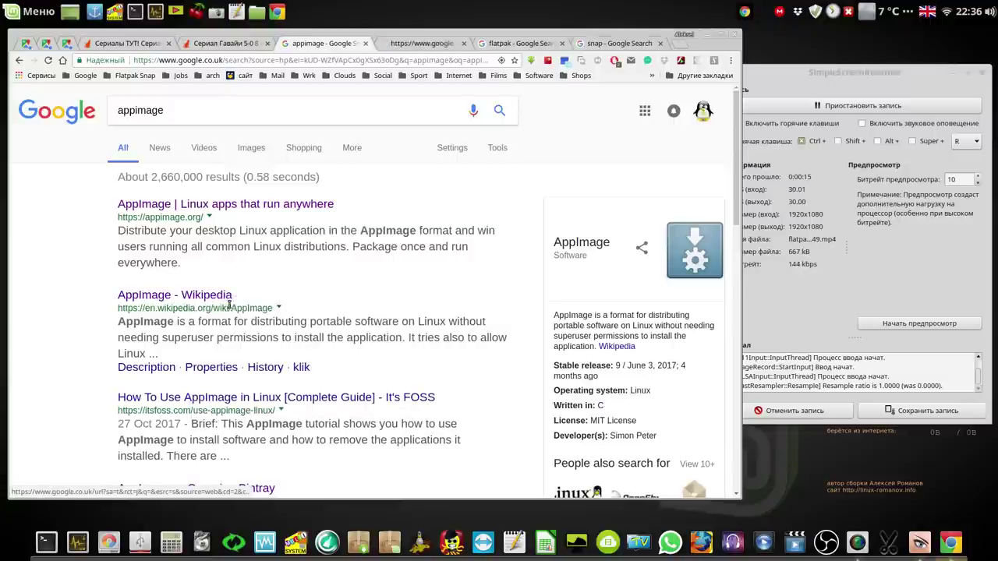
pyautogui.click(413, 43)
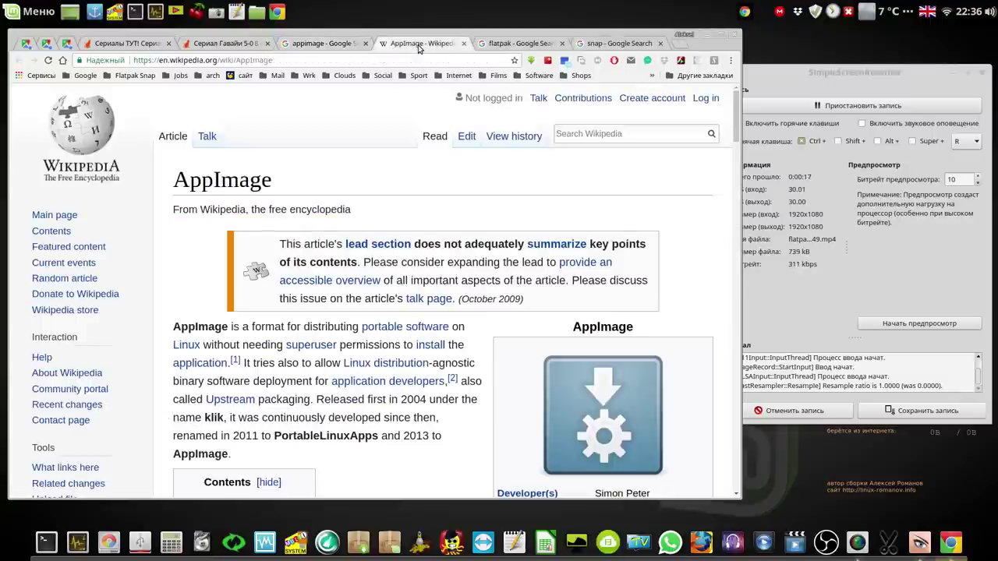
# Read the AppImage article's introduction, Objectives and Properties sections, and close the article.
pyautogui.scroll(-5, 373, 330)
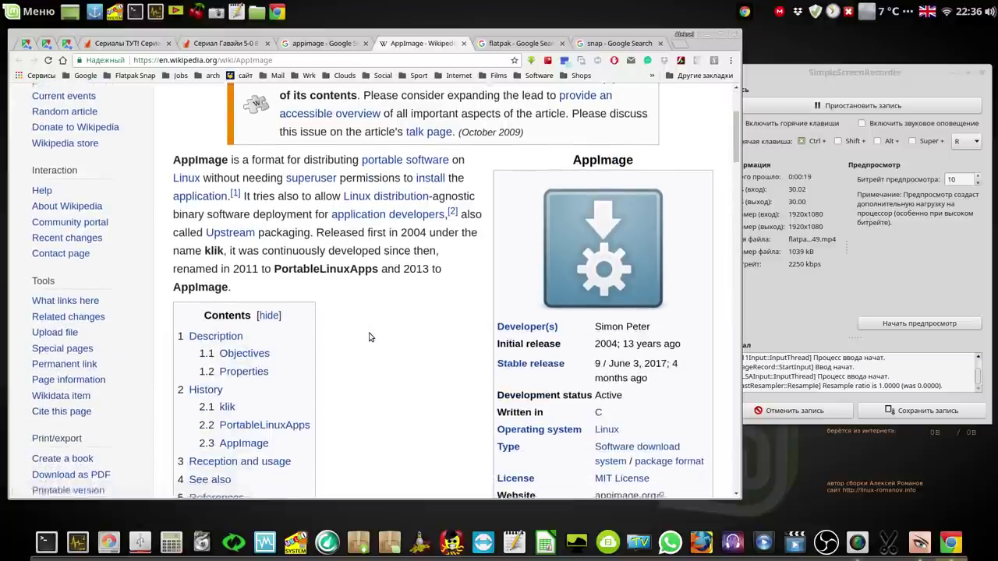
pyautogui.scroll(-2, 372, 337)
pyautogui.scroll(-2, 362, 339)
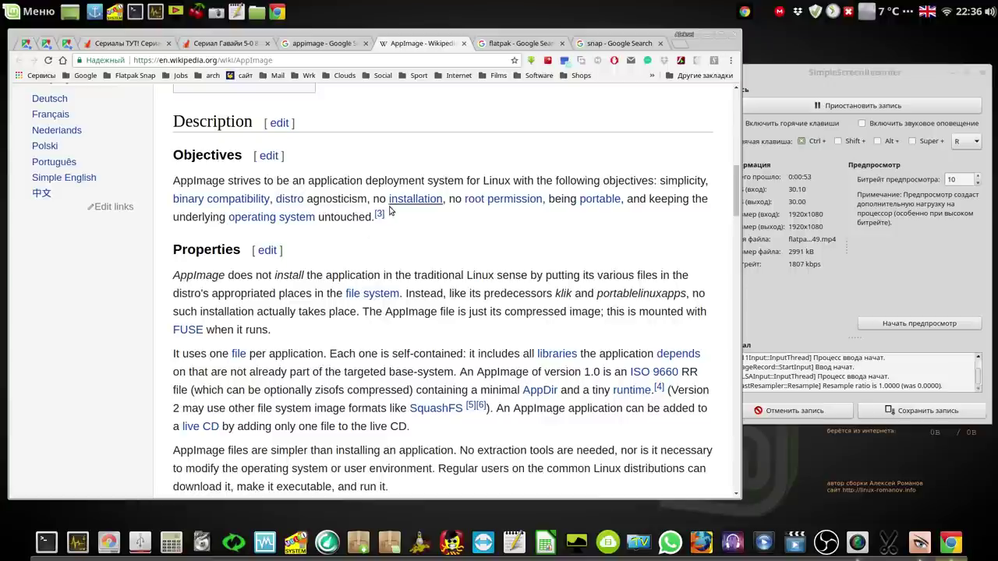
pyautogui.click(465, 44)
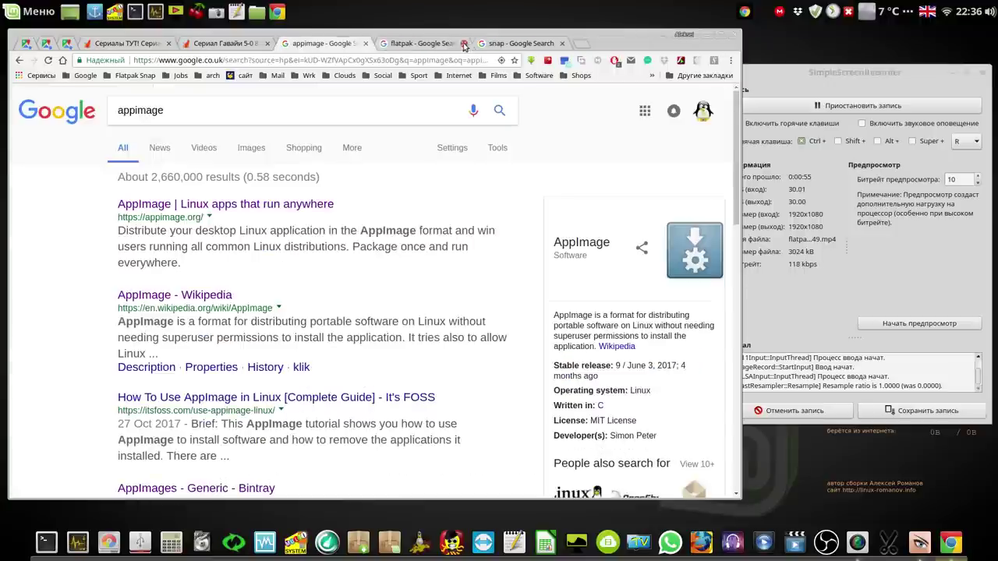
# Open appimage.org from the search results in a new tab and review it down to the section on trying and downloading AppImages.
pyautogui.rightClick(230, 206)
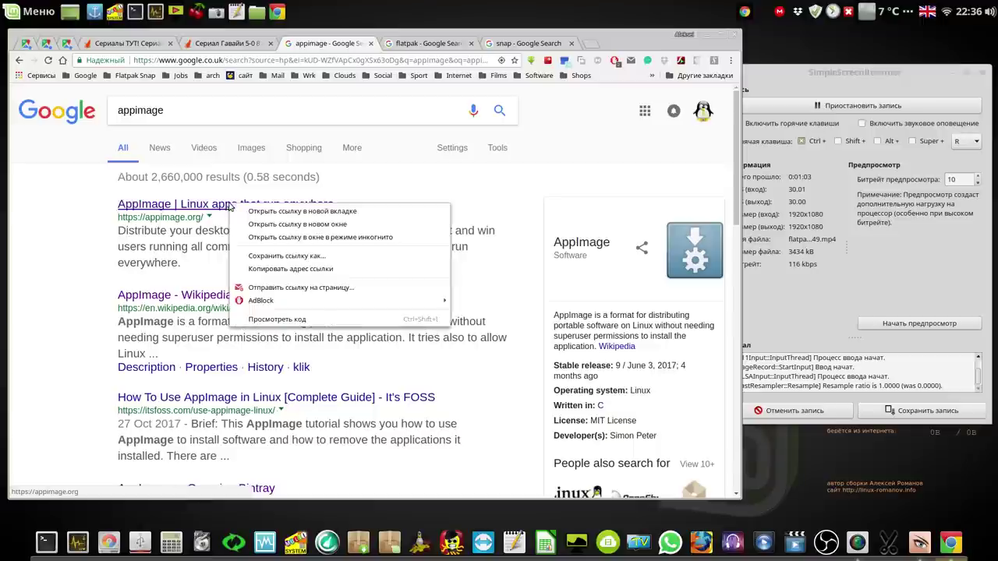
pyautogui.click(259, 212)
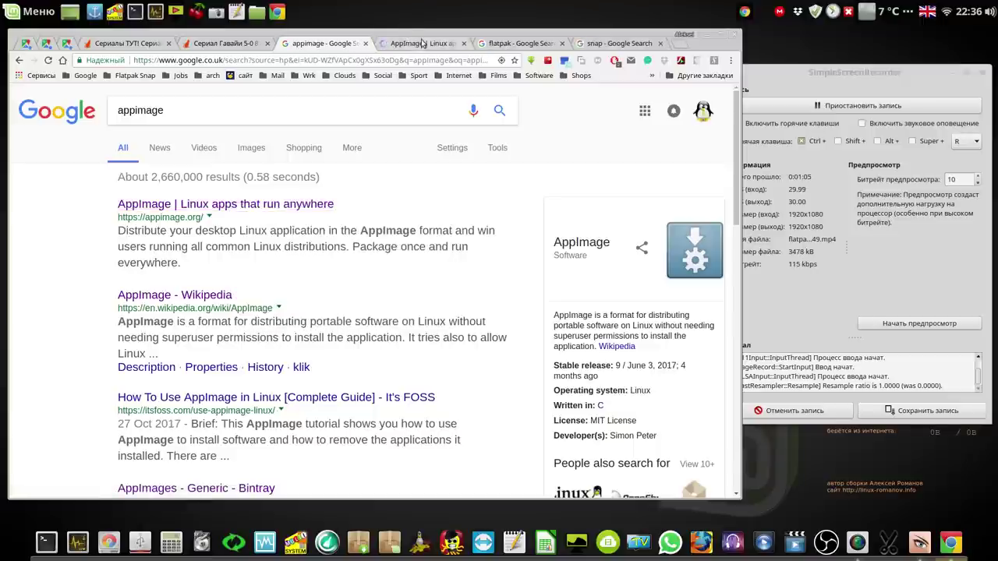
pyautogui.click(421, 43)
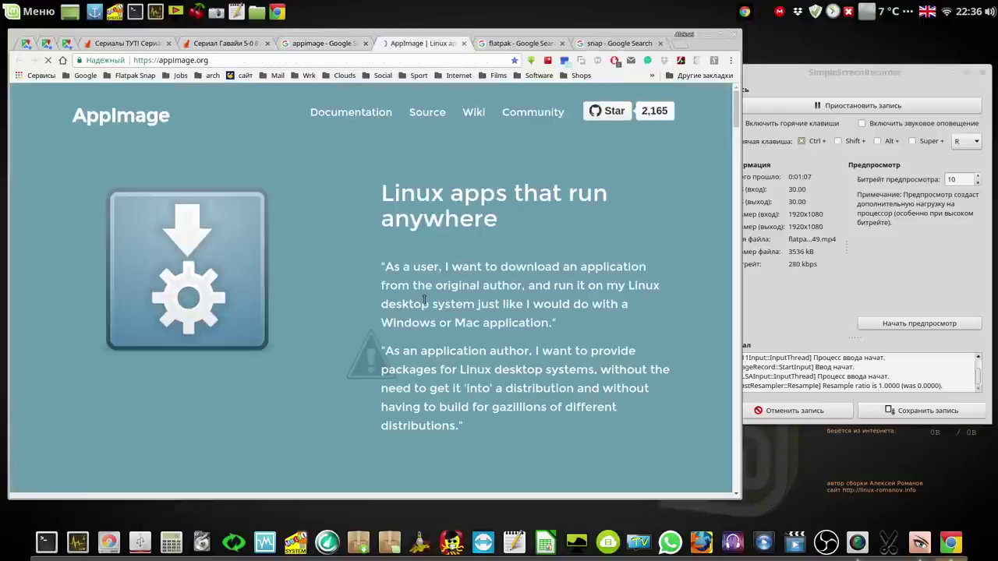
pyautogui.scroll(-10, 420, 300)
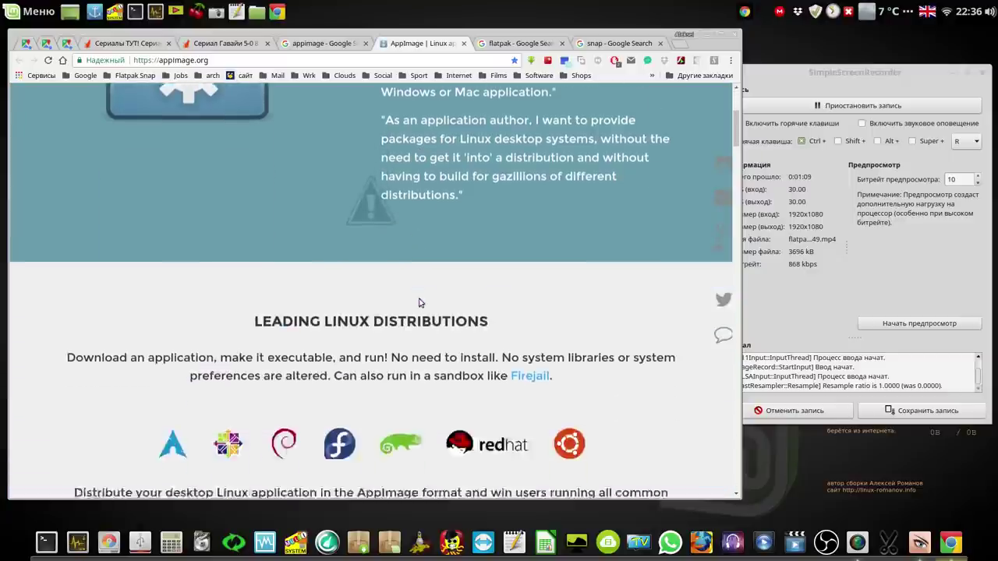
pyautogui.scroll(-4, 418, 303)
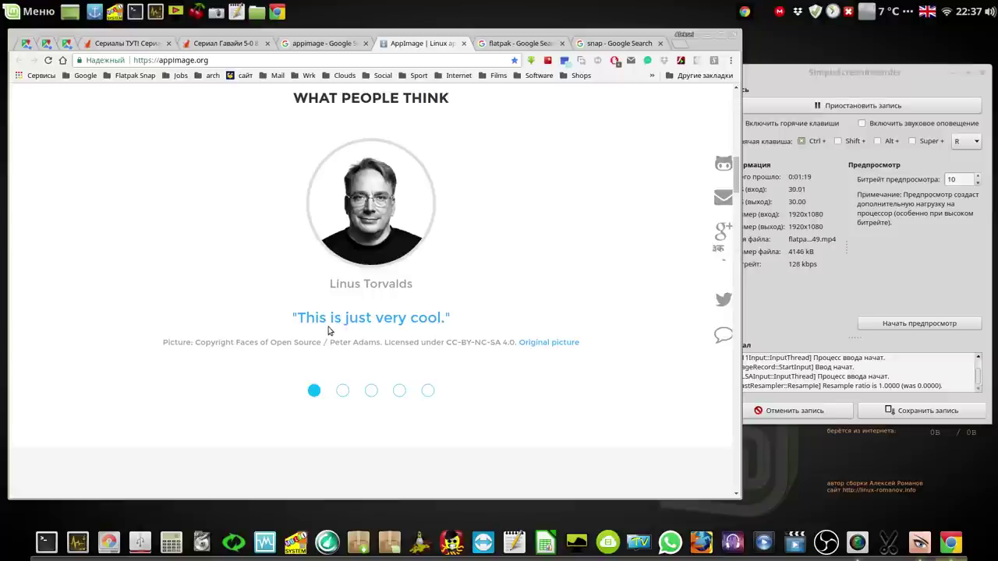
pyautogui.scroll(-1, 524, 335)
pyautogui.scroll(-5, 524, 336)
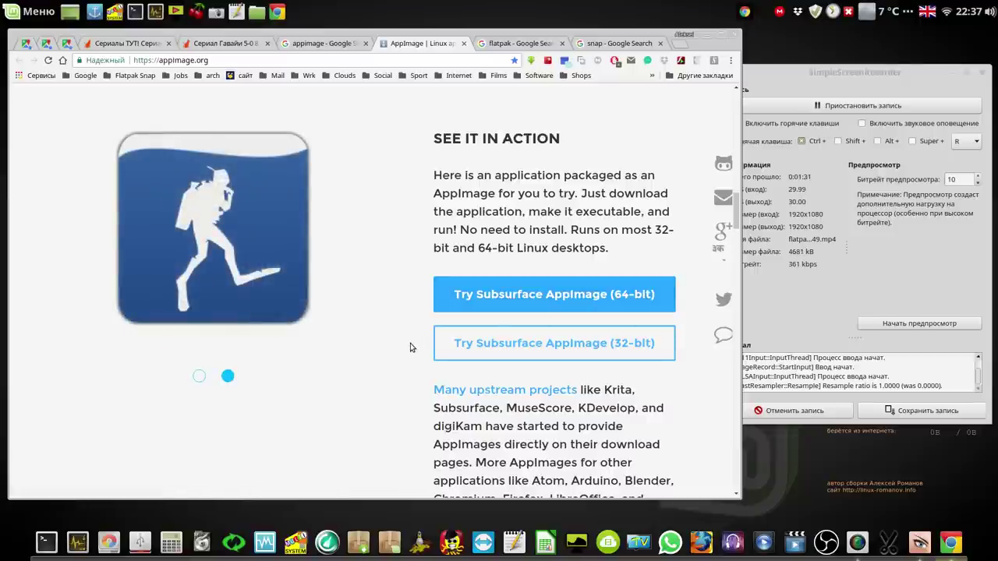
pyautogui.scroll(-3, 410, 343)
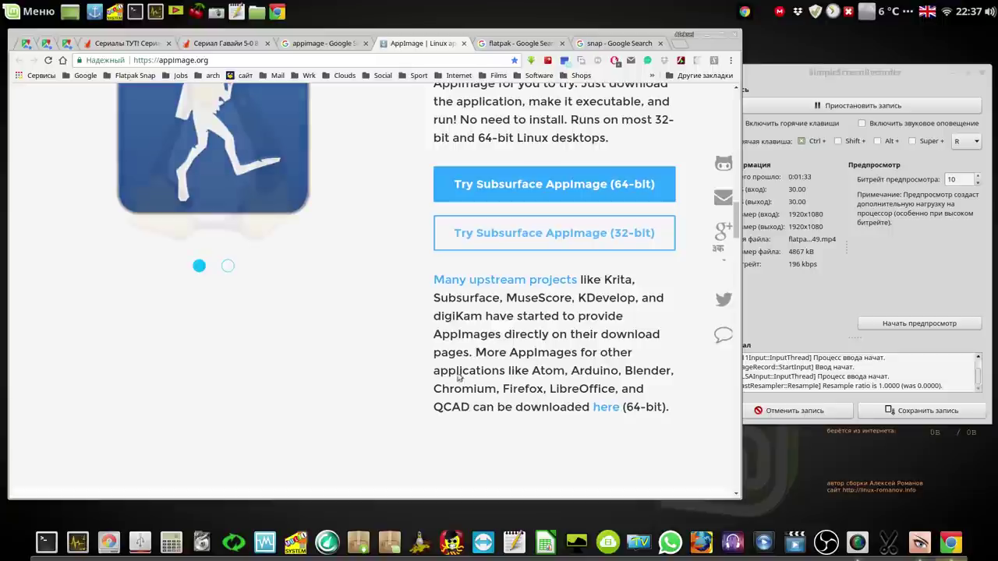
# Follow the 64-bit download link to the AppImages repository on Bintray, browse its packages and close the page.
pyautogui.click(603, 408)
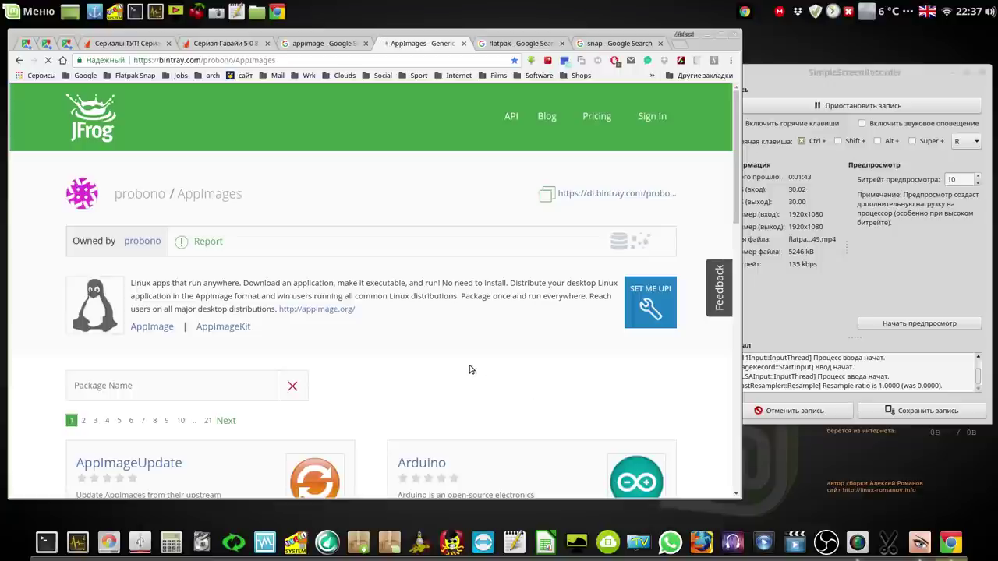
pyautogui.scroll(-4, 445, 370)
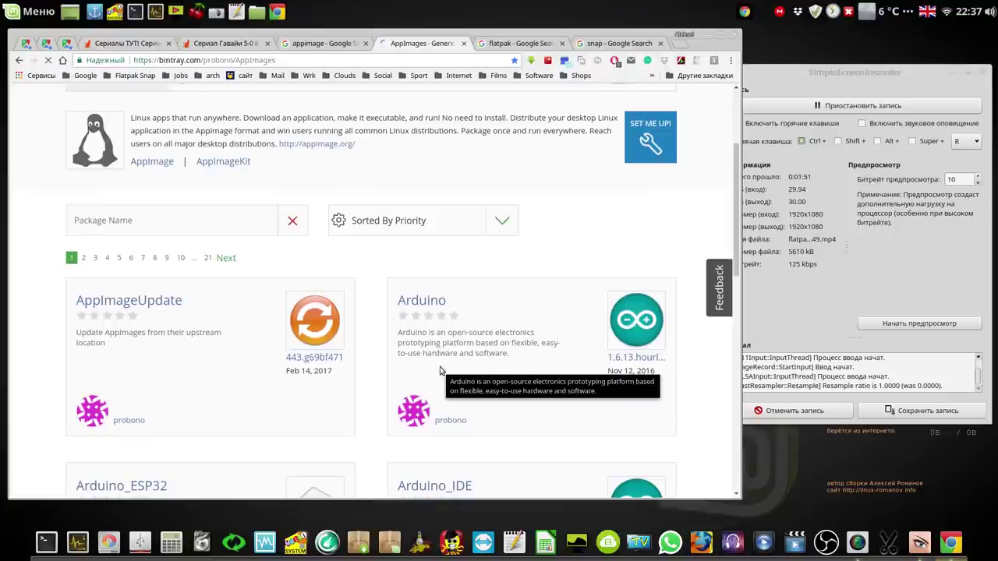
pyautogui.scroll(-3, 441, 371)
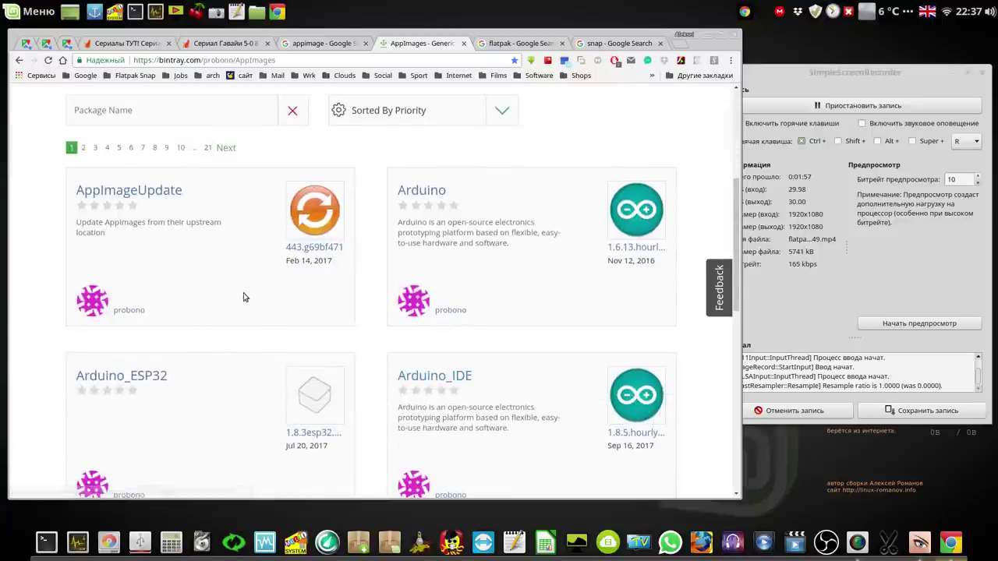
pyautogui.scroll(-3, 243, 297)
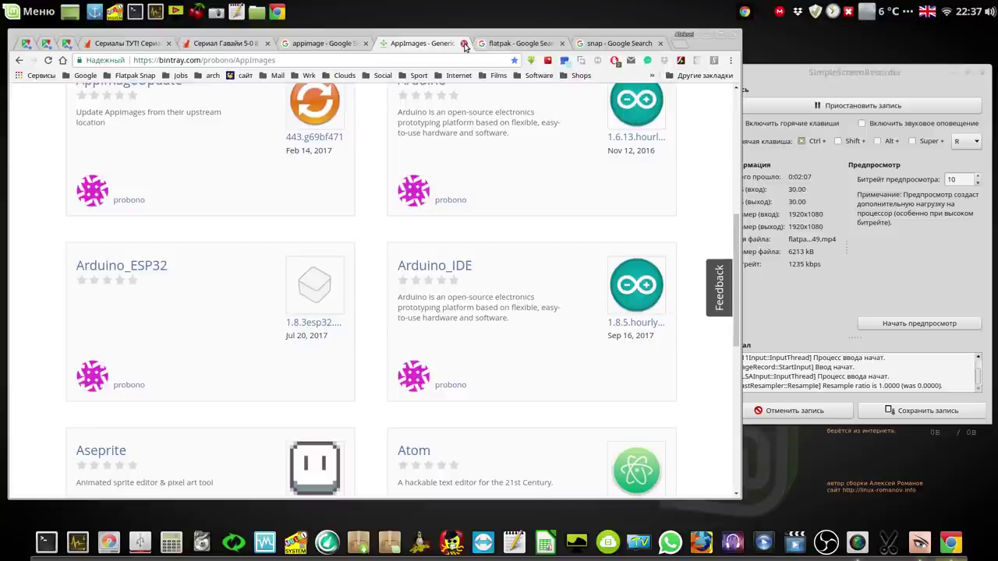
pyautogui.click(464, 45)
# Open the Flatpak Applications page from the flatpak search results in a new tab and review its Stable Applications list.
pyautogui.click(421, 45)
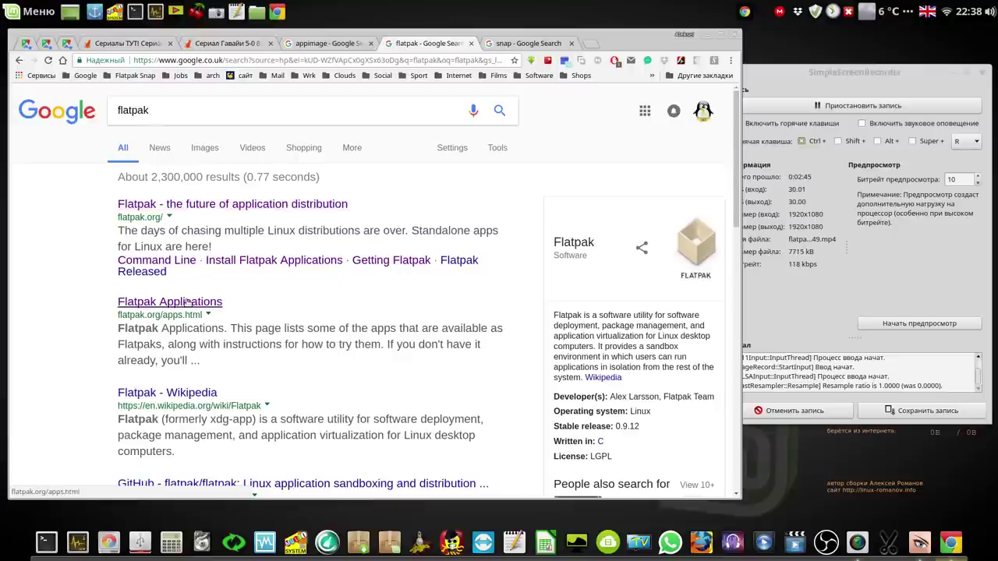
pyautogui.rightClick(185, 302)
pyautogui.click(253, 310)
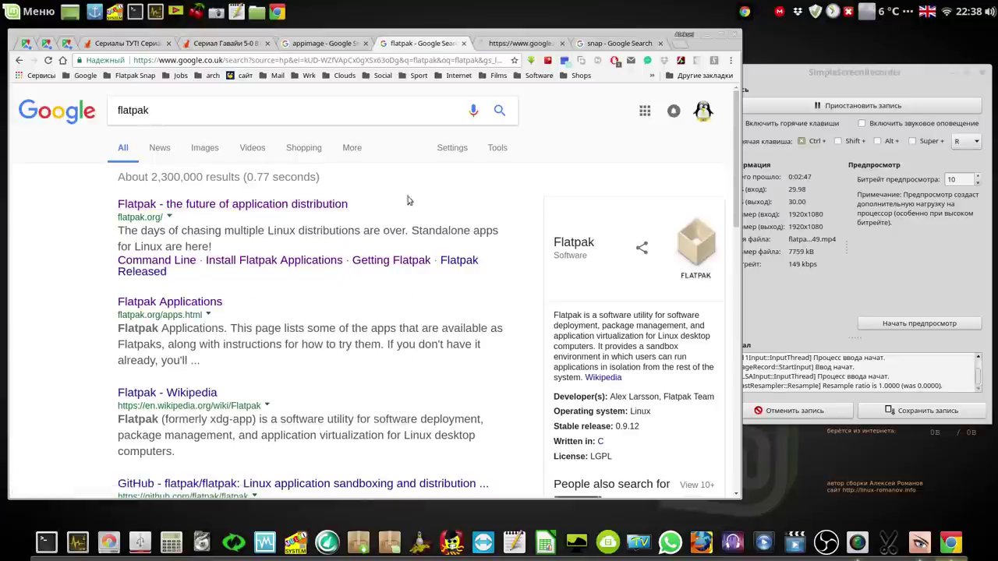
pyautogui.click(521, 43)
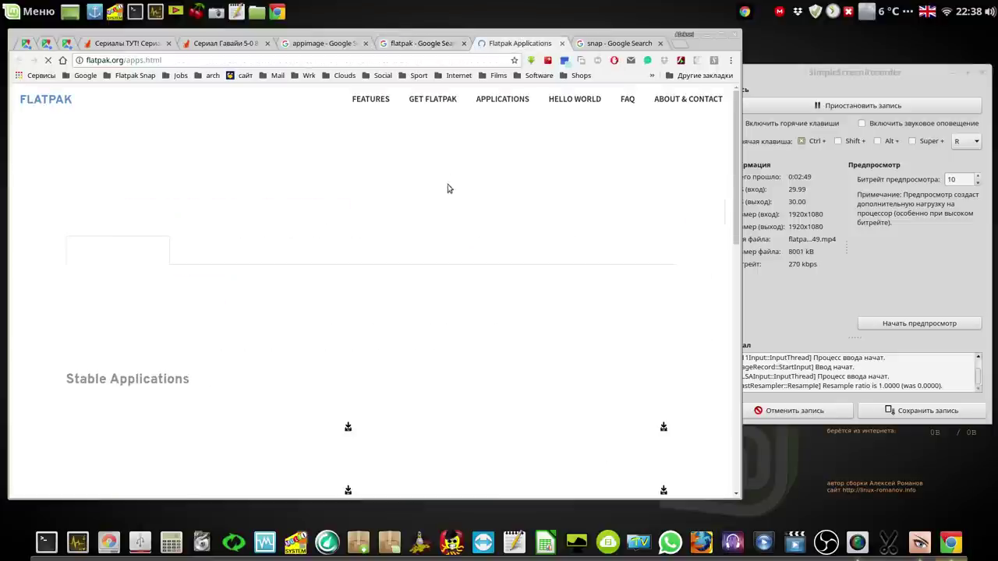
pyautogui.scroll(-2, 391, 272)
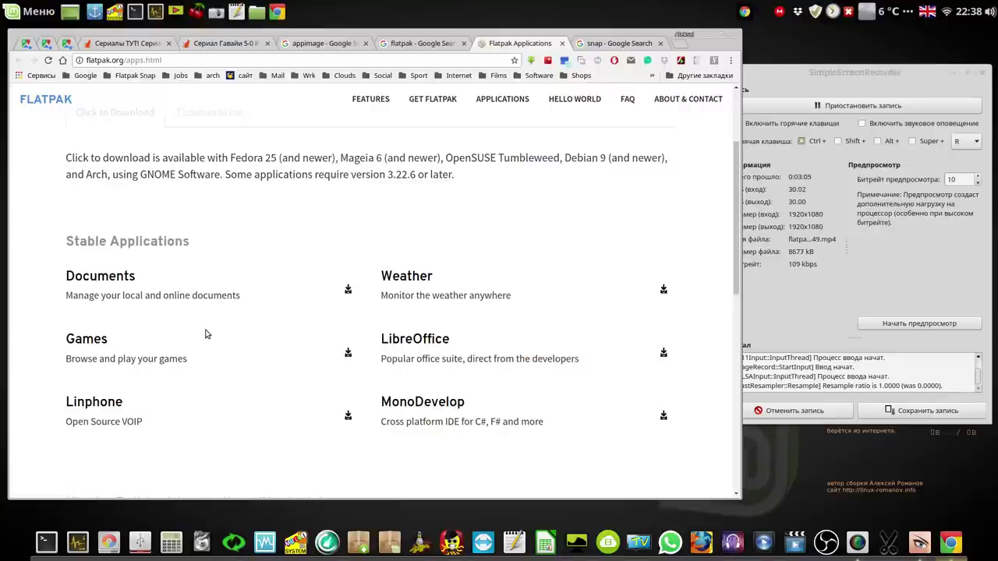
pyautogui.scroll(2, 249, 224)
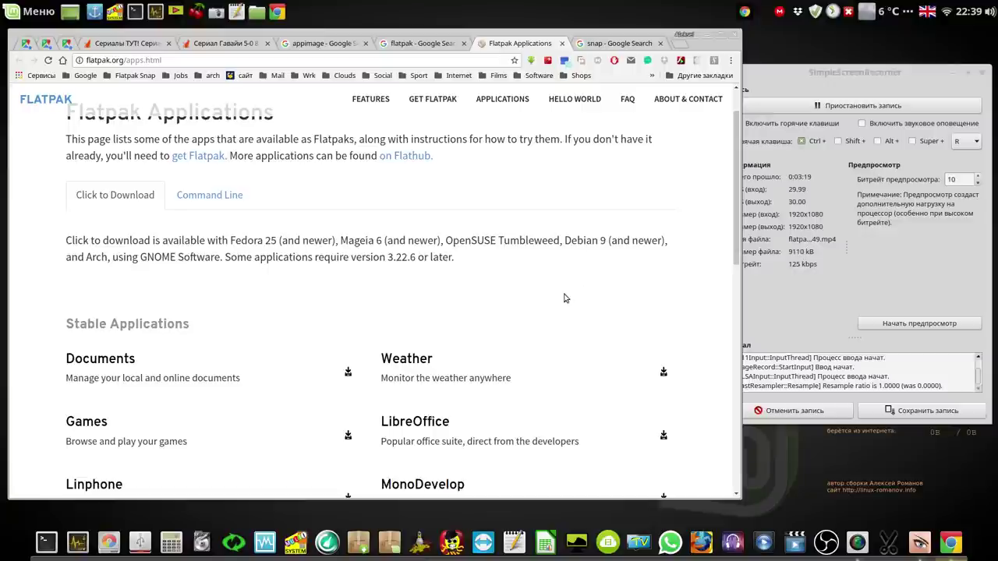
pyautogui.scroll(-2, 564, 298)
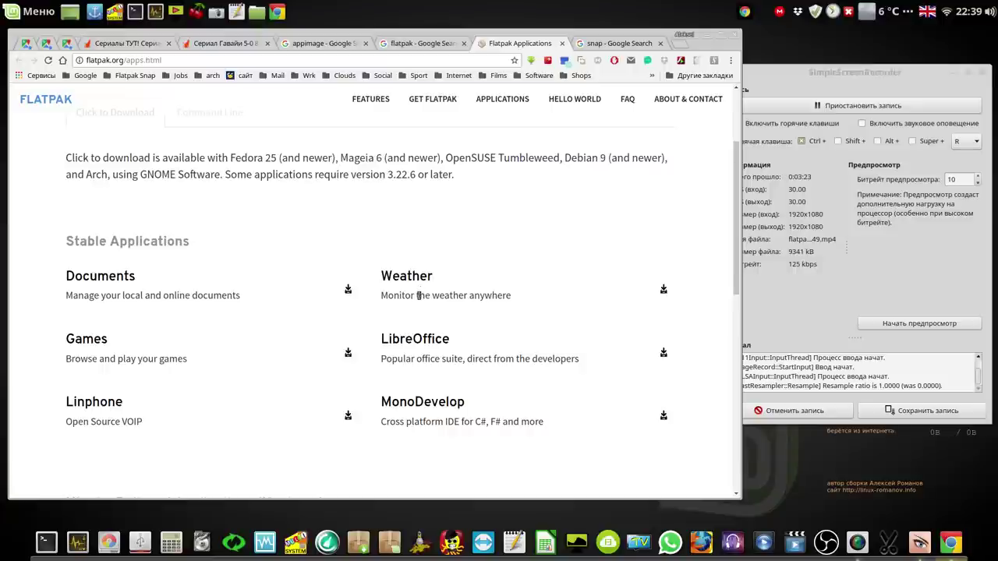
# Download the Weather app's gnome-weather.flatpakref file into the AppImage folder on the desktop (Рабочий стол).
pyautogui.click(662, 290)
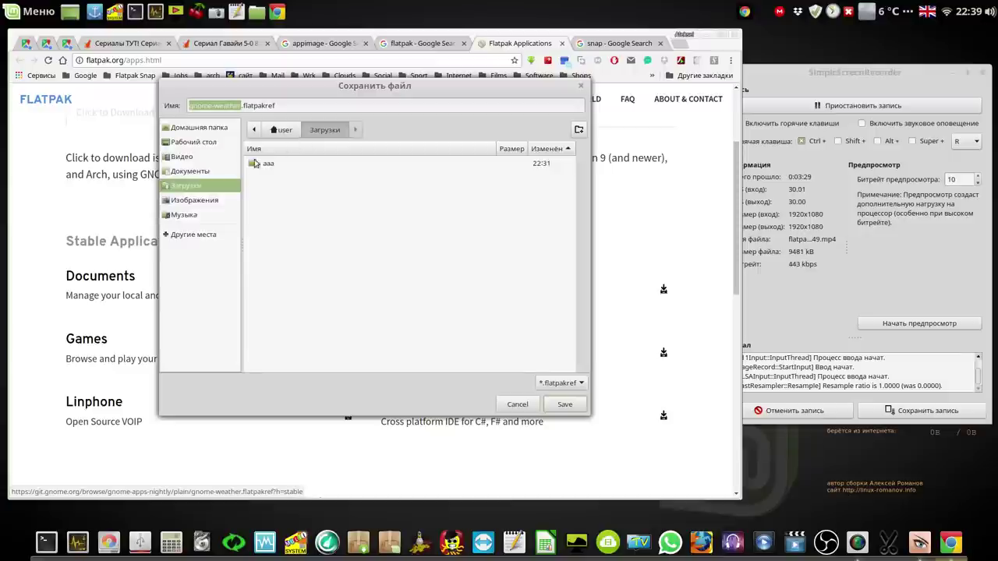
pyautogui.click(195, 144)
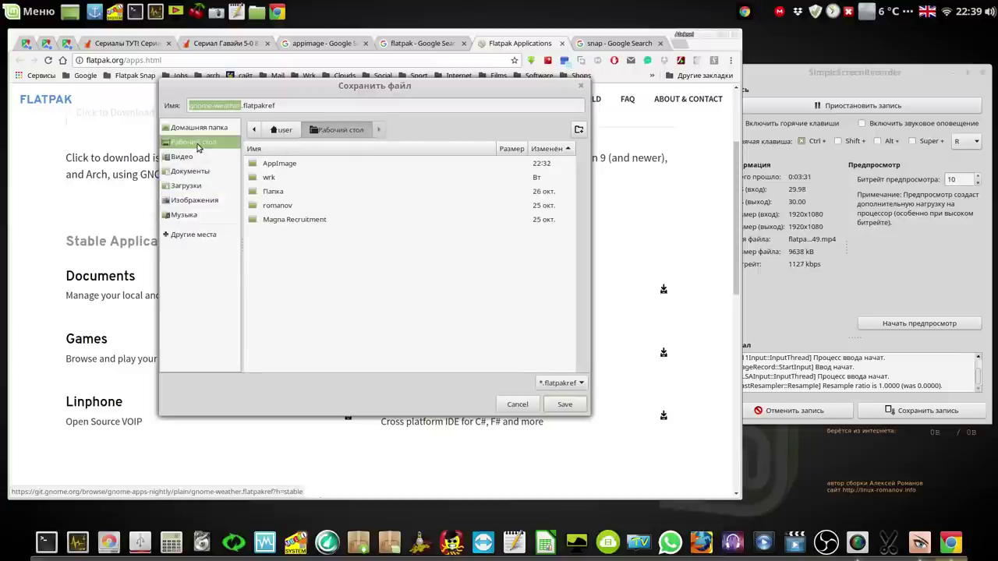
pyautogui.click(278, 165)
pyautogui.doubleClick(278, 166)
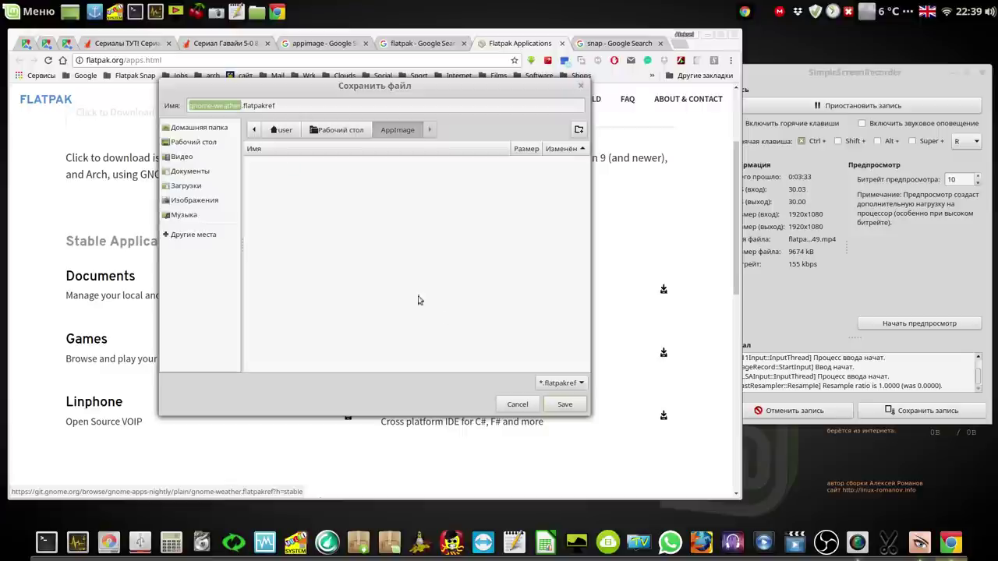
pyautogui.click(566, 405)
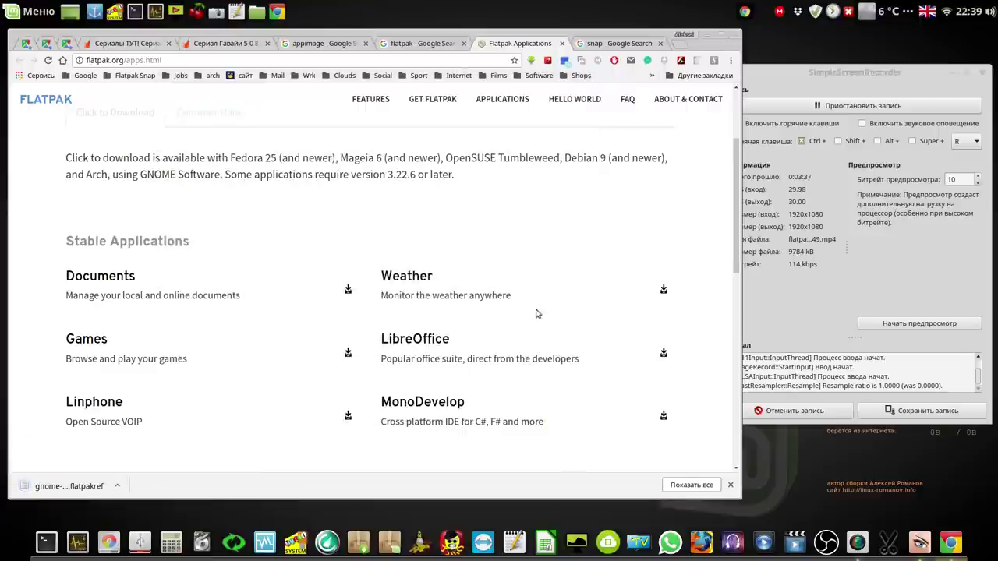
# Look through the snap search results and open the snapcraft entry about universal Linux packages in a new tab.
pyautogui.click(608, 44)
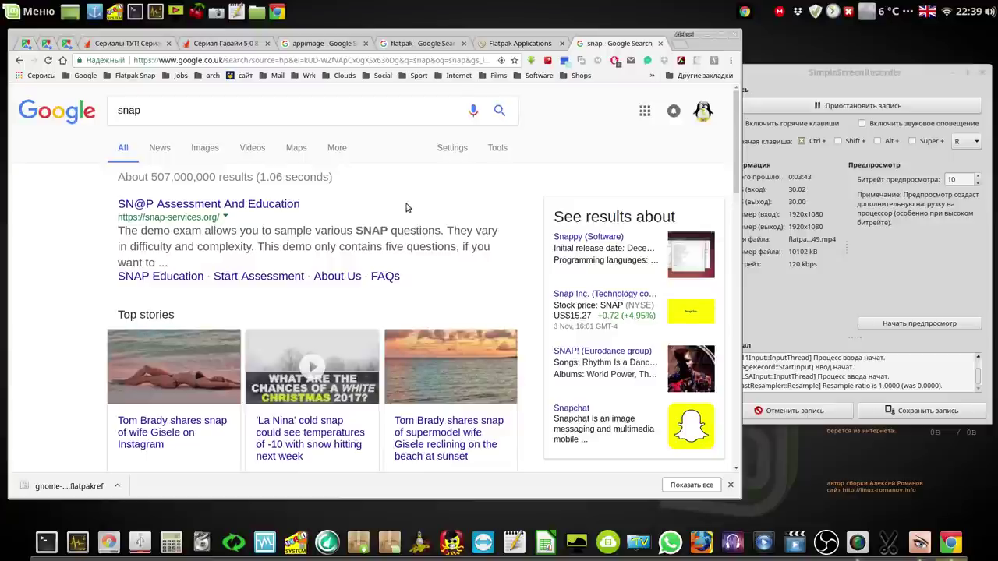
pyautogui.scroll(-1, 405, 207)
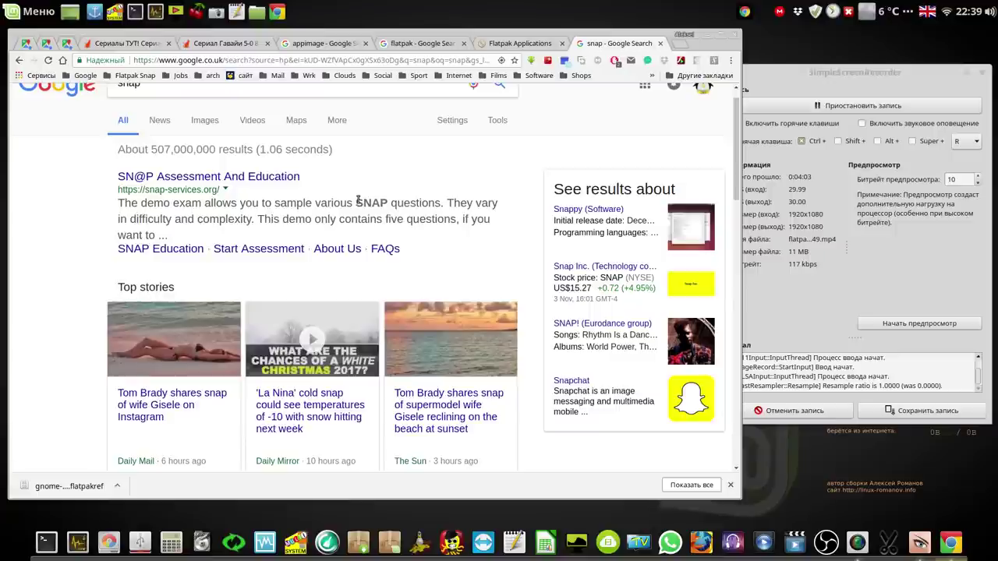
pyautogui.scroll(-2, 350, 204)
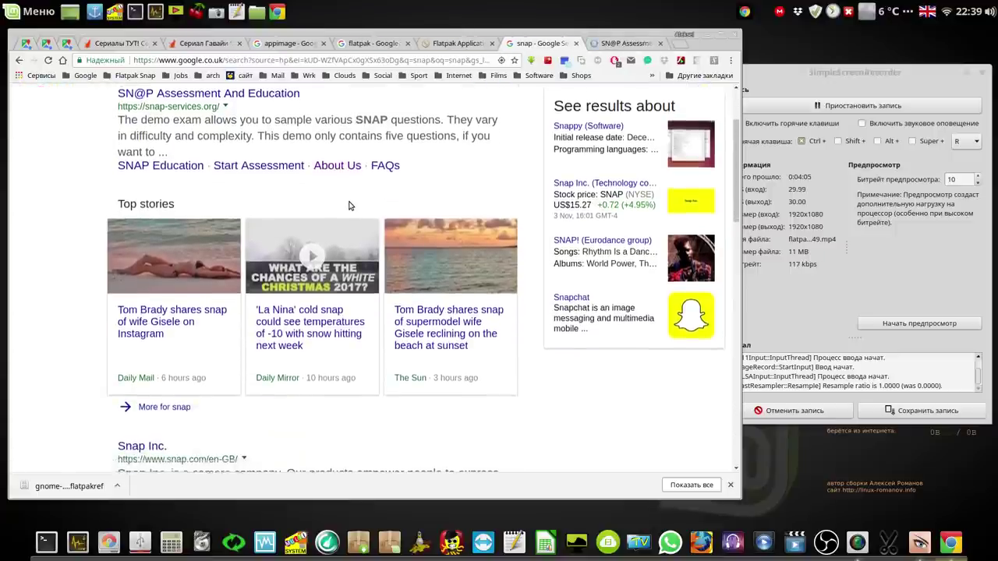
pyautogui.scroll(-3, 350, 206)
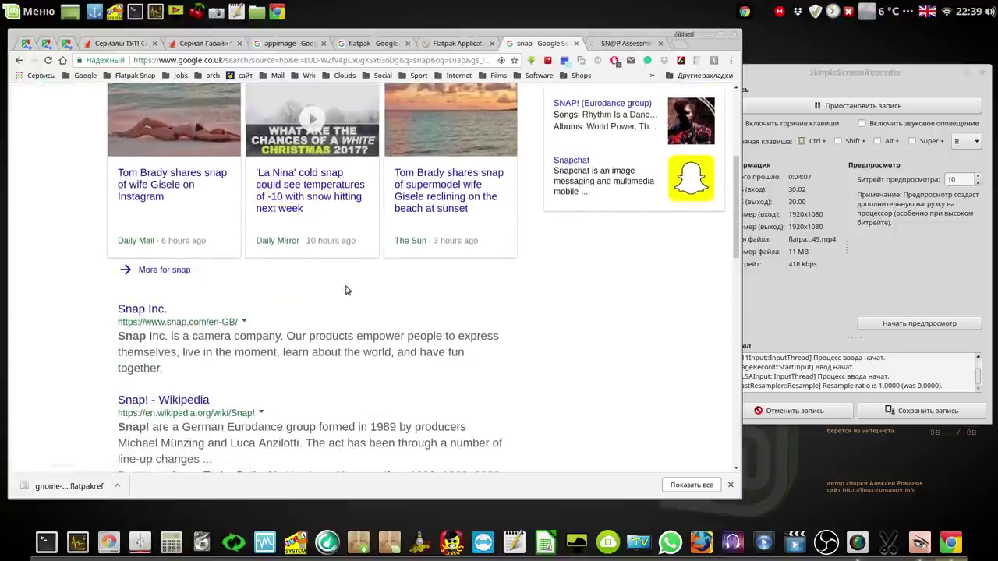
pyautogui.scroll(-2, 341, 285)
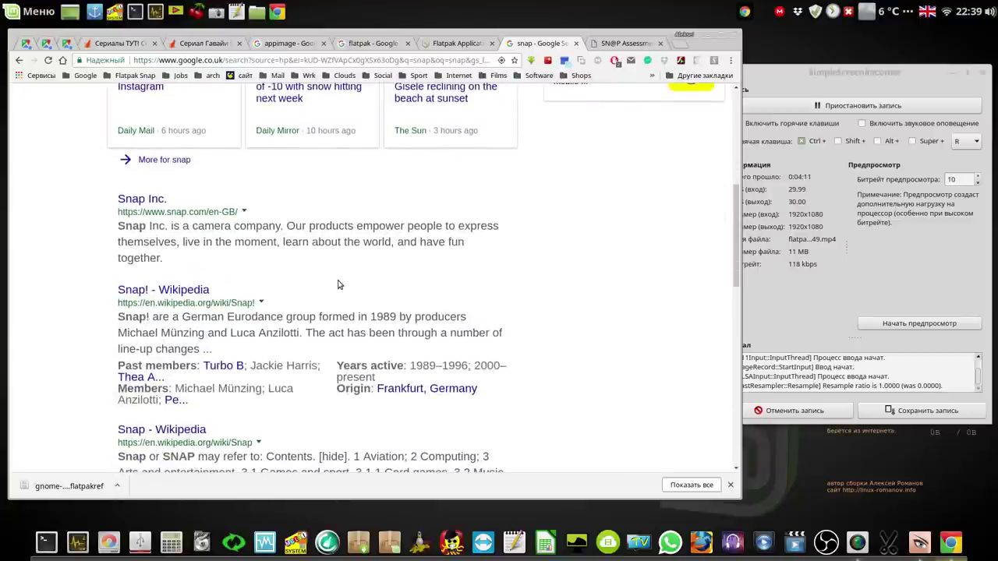
pyautogui.scroll(-1, 337, 285)
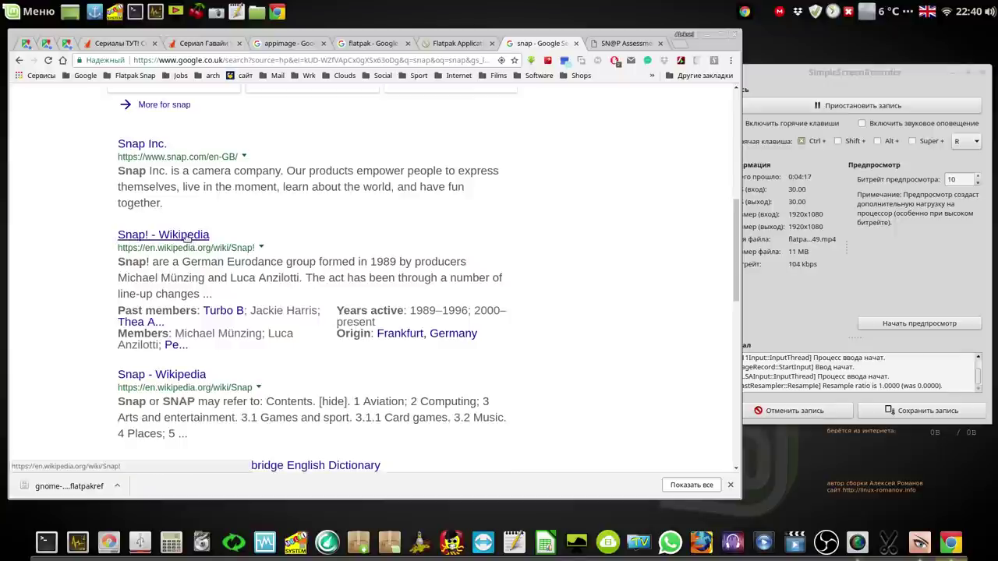
pyautogui.scroll(-2, 187, 238)
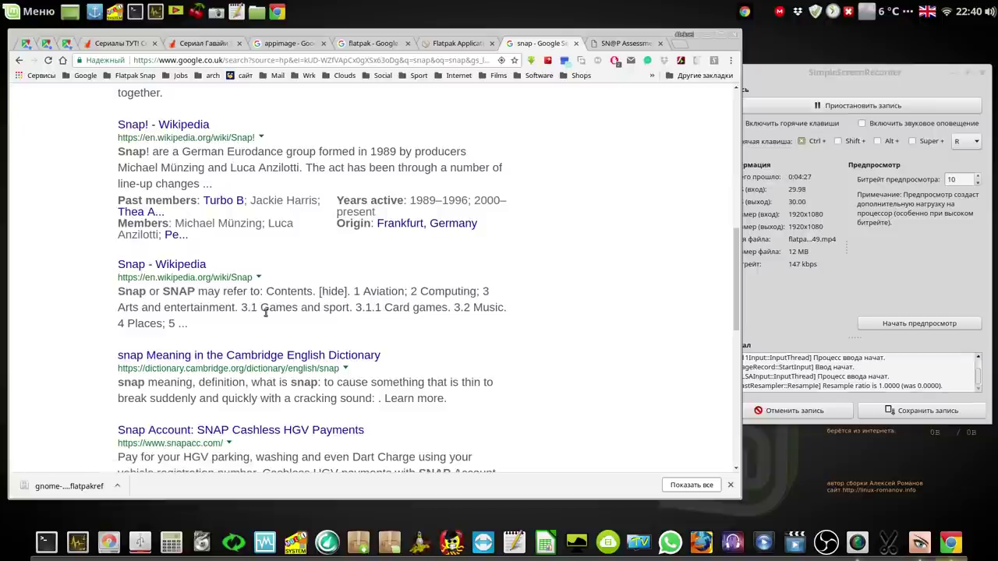
pyautogui.scroll(-2, 259, 316)
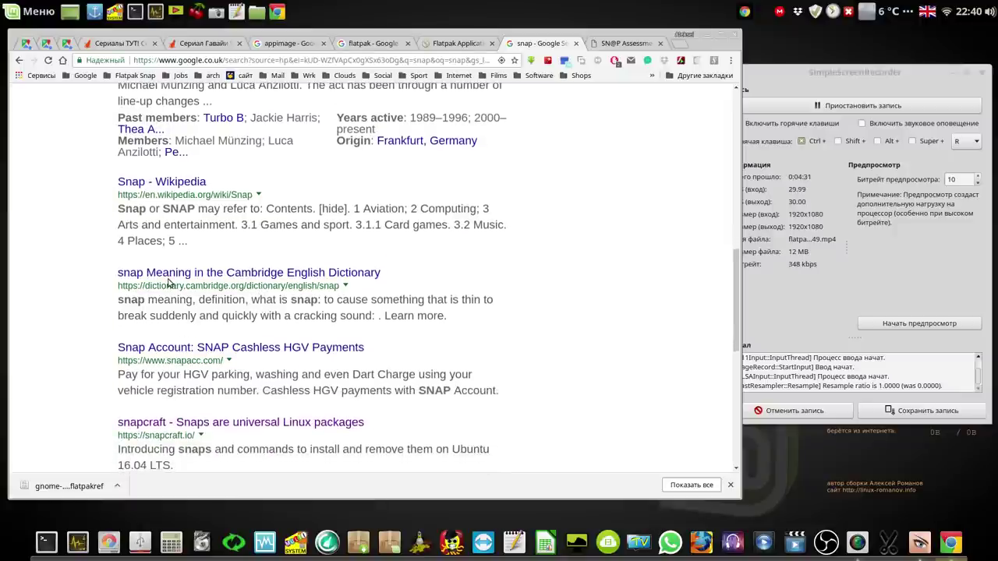
pyautogui.scroll(-3, 167, 282)
pyautogui.scroll(-3, 168, 281)
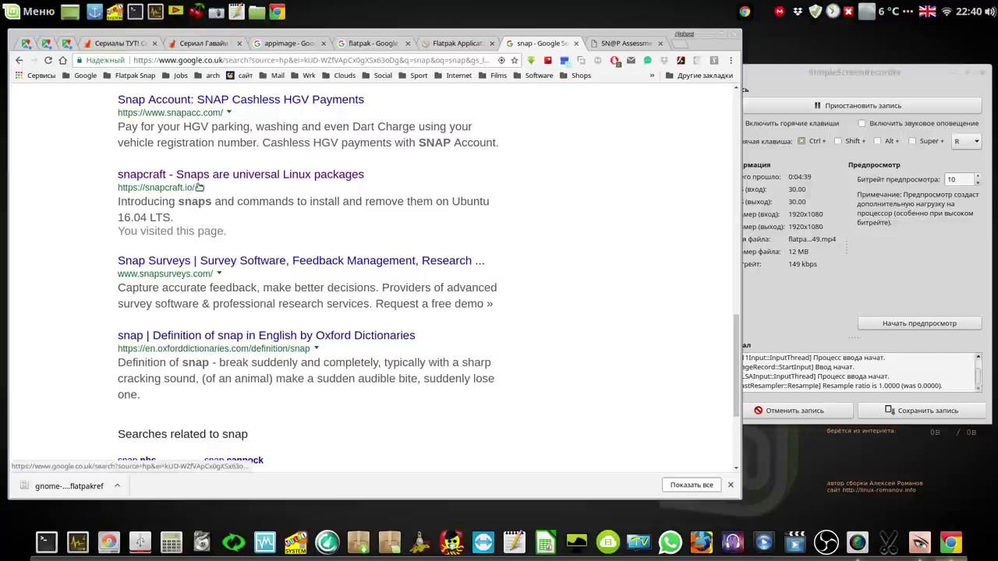
pyautogui.rightClick(248, 174)
pyautogui.click(300, 179)
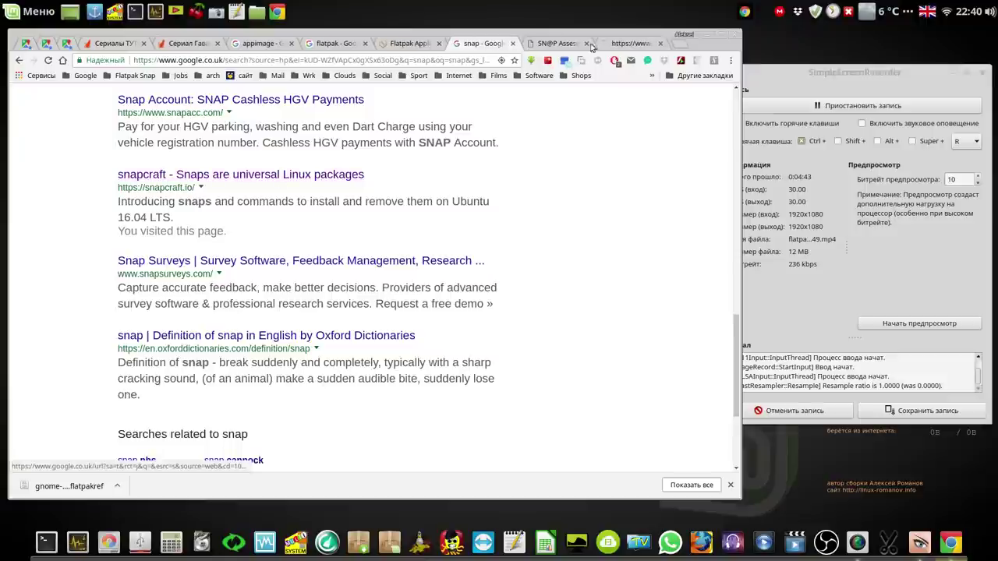
# Show the snapcraft.io page and review its supported distributions down to the GitHub and beyond section.
pyautogui.click(624, 44)
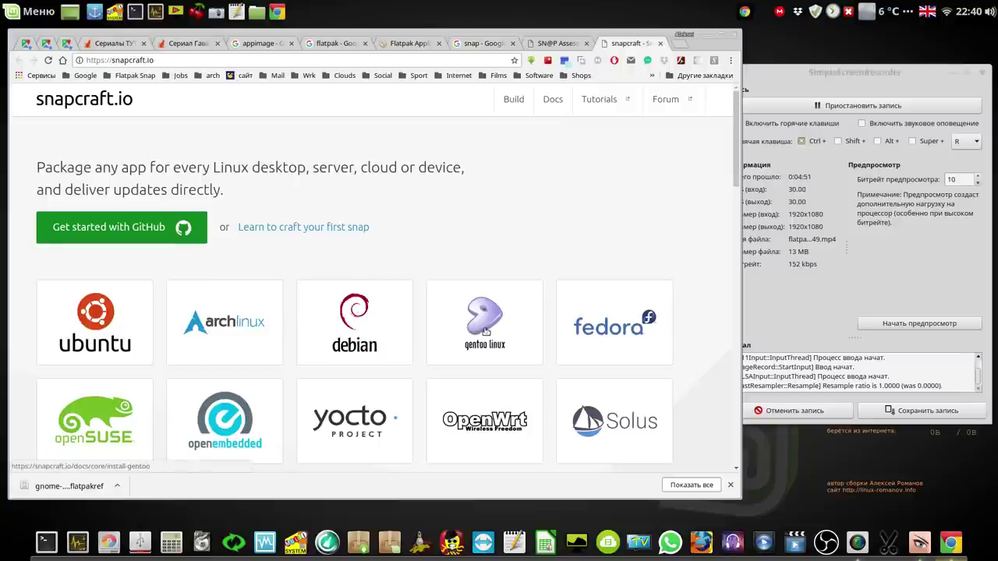
pyautogui.scroll(-3, 624, 273)
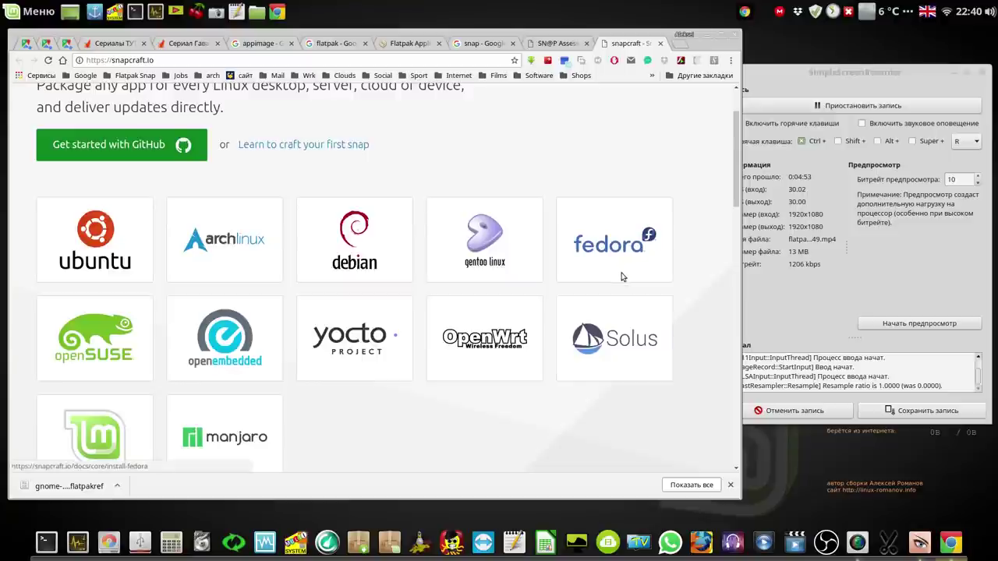
pyautogui.scroll(-6, 622, 277)
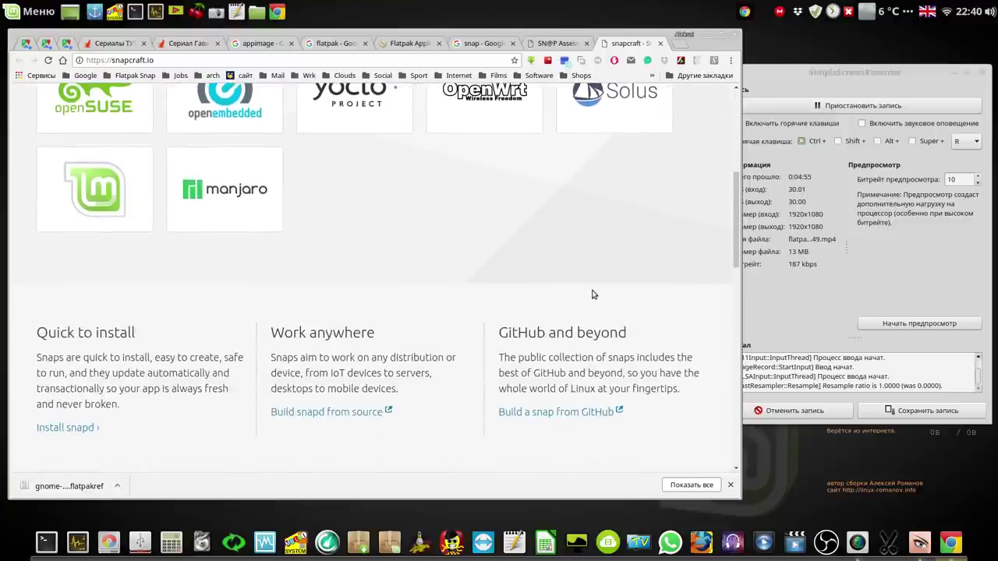
pyautogui.scroll(-1, 592, 294)
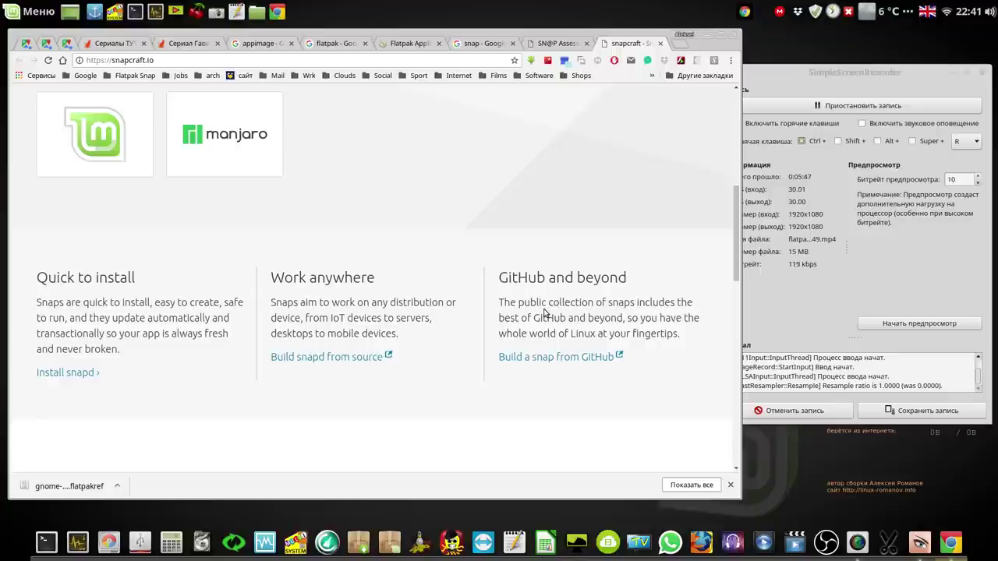
# Follow the link for building a snap from GitHub and review that page down to What people are saying about snaps.
pyautogui.click(563, 358)
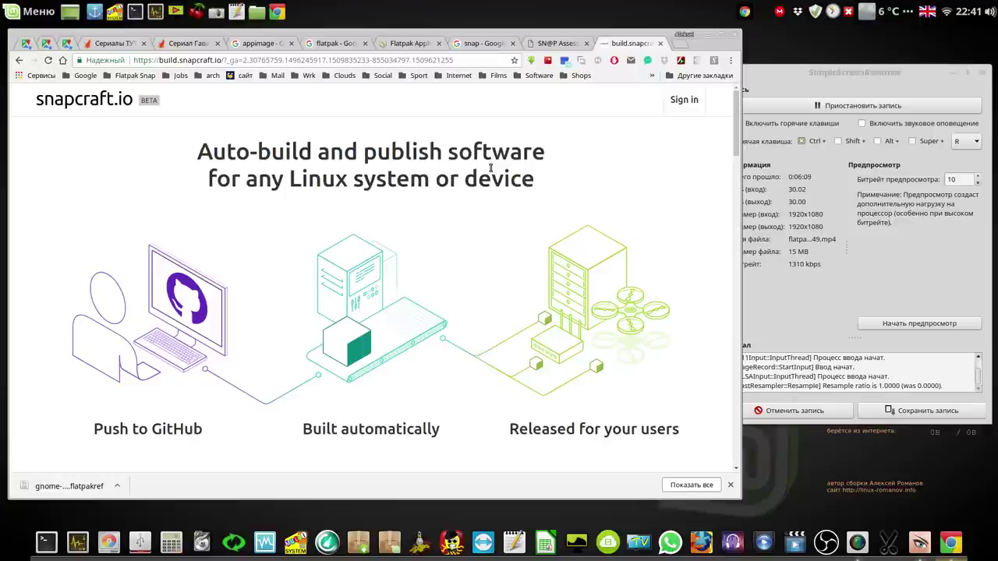
pyautogui.scroll(-2, 468, 178)
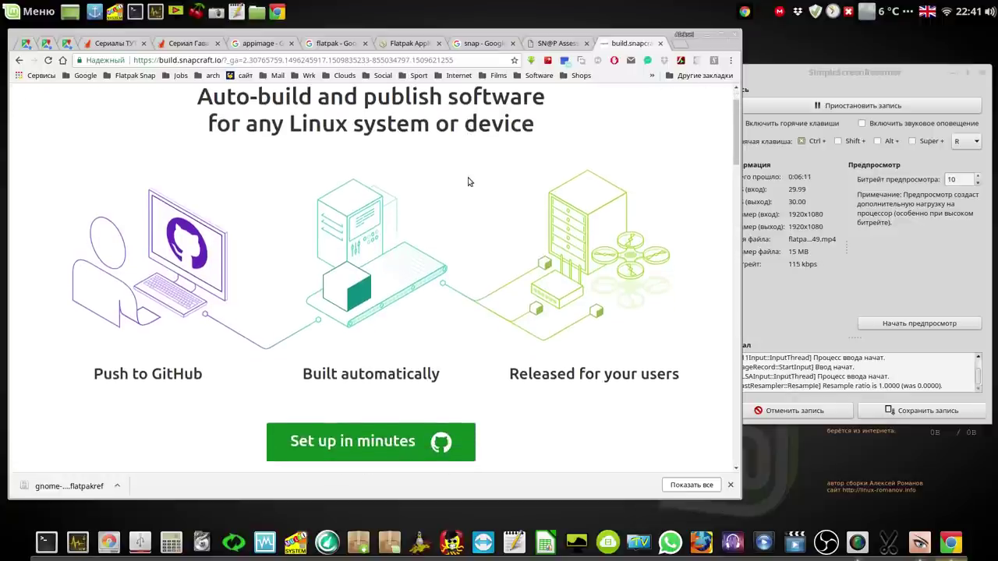
pyautogui.scroll(-2, 468, 181)
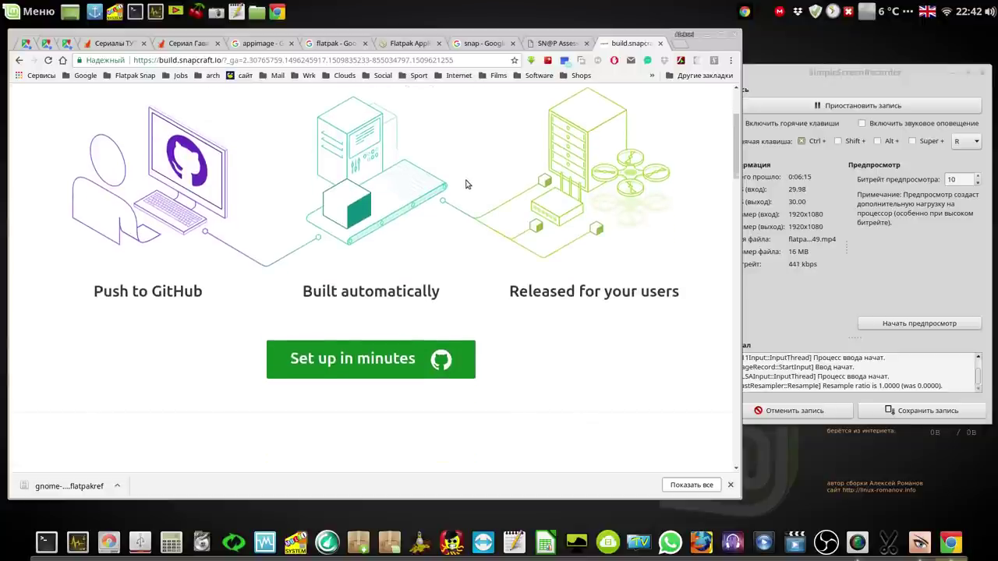
pyautogui.scroll(2, 466, 183)
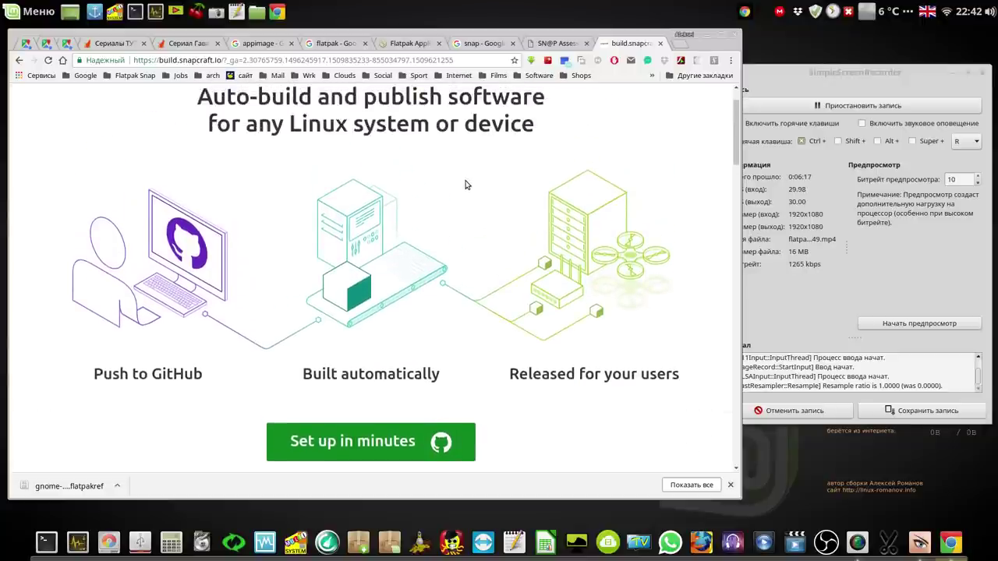
pyautogui.scroll(-2, 465, 186)
pyautogui.moveTo(732, 148); pyautogui.dragTo(727, 404)
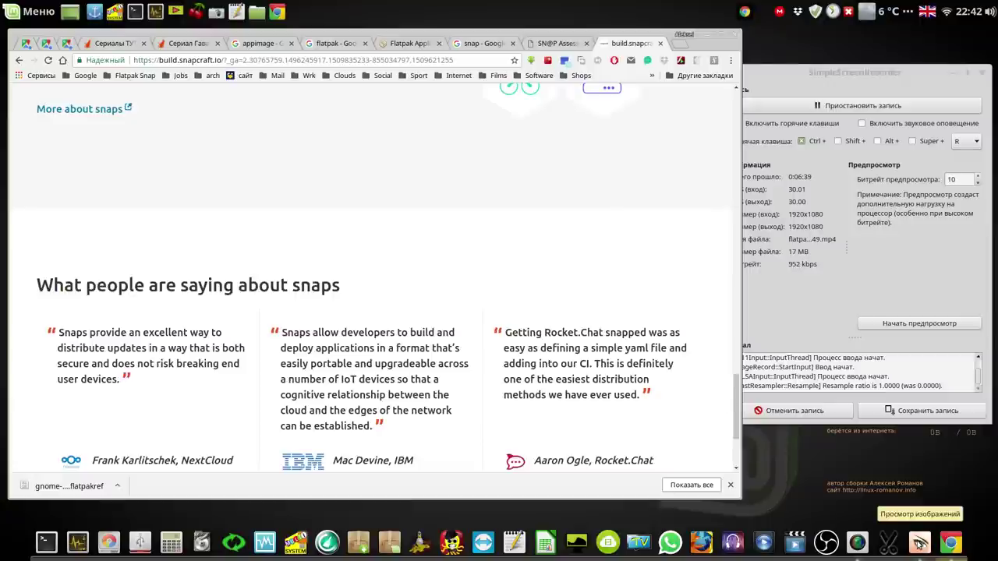
# Switch to the image viewer and go back to the title slide naming AppImage, FlatPak and Snap.
pyautogui.click(920, 544)
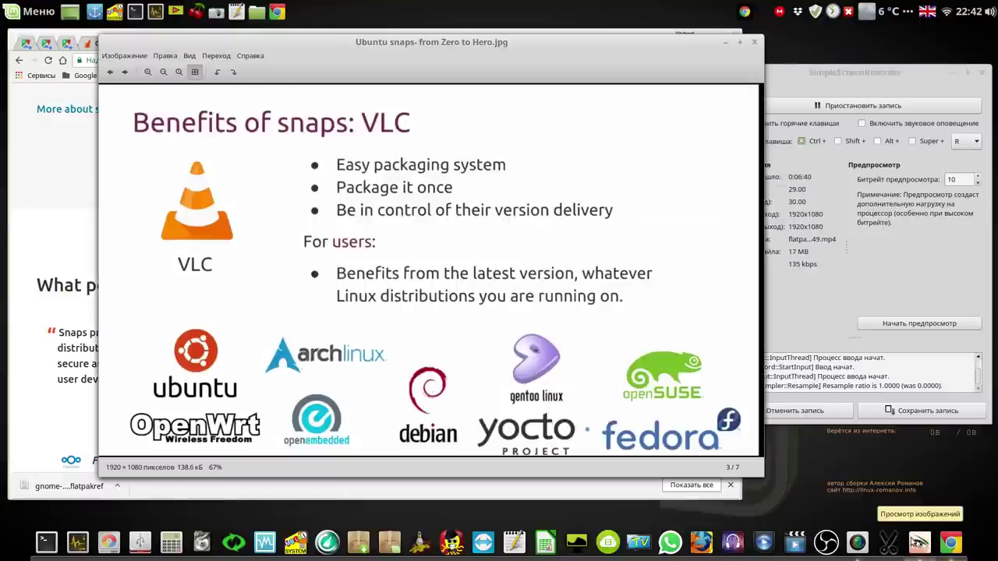
pyautogui.click(110, 72)
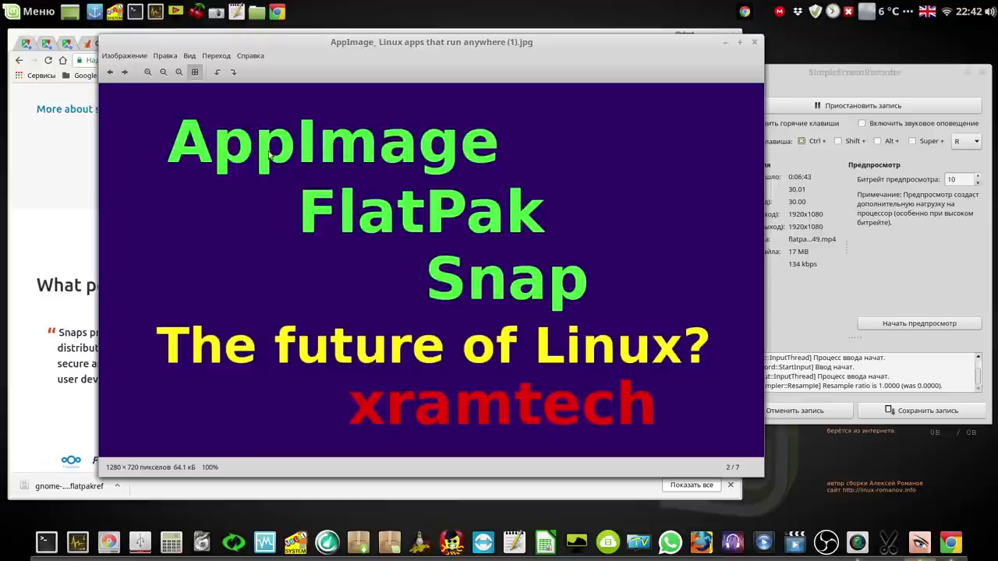
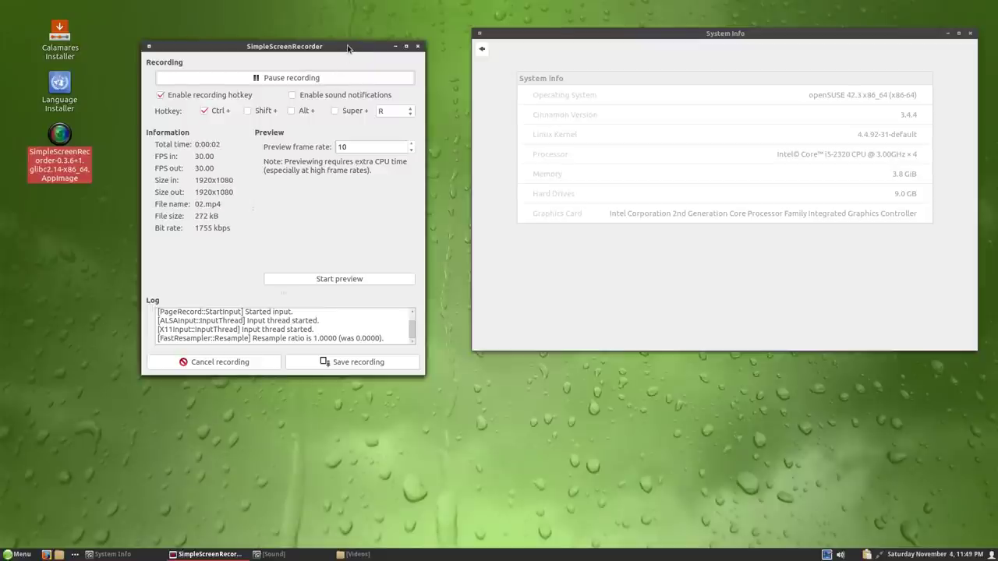
# Shift the SimpleScreenRecorder window slightly and bring the System Info window into focus to show the openSUSE system details.
pyautogui.moveTo(348, 48); pyautogui.dragTo(356, 54)
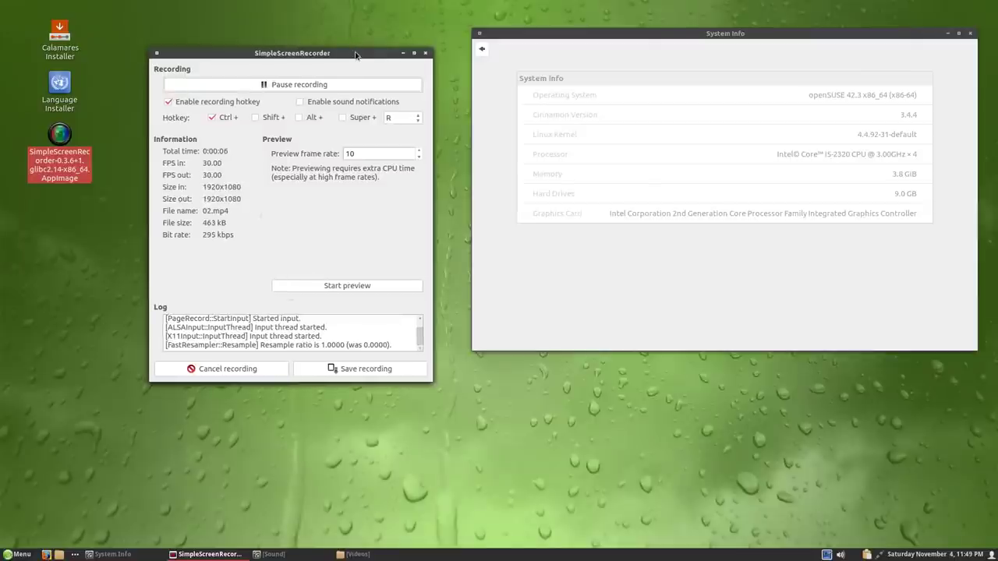
pyautogui.click(835, 102)
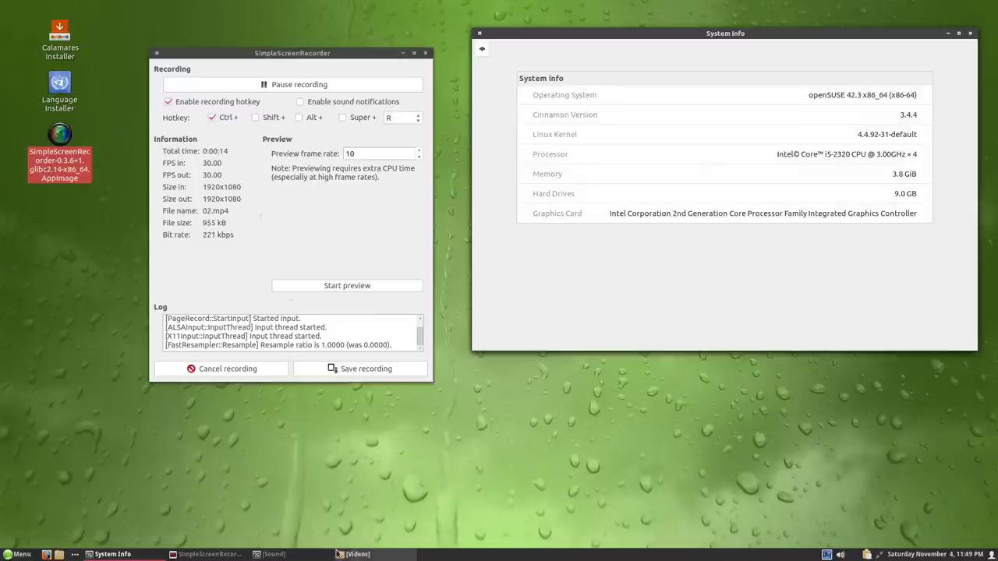
# Restore the Videos file manager window and browse to the user's Рабочий стол folder on the SB@home drive.
pyautogui.click(355, 555)
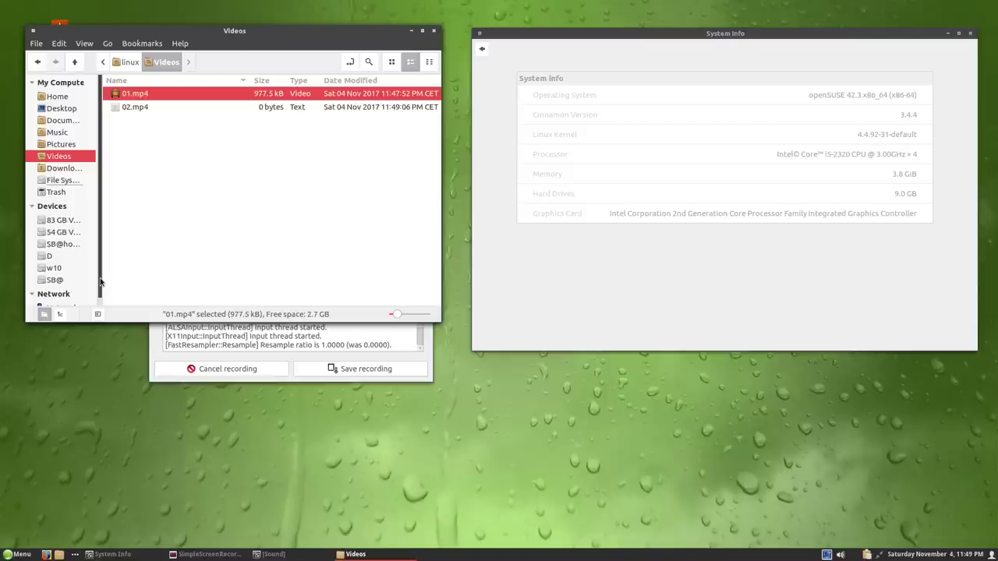
pyautogui.click(74, 244)
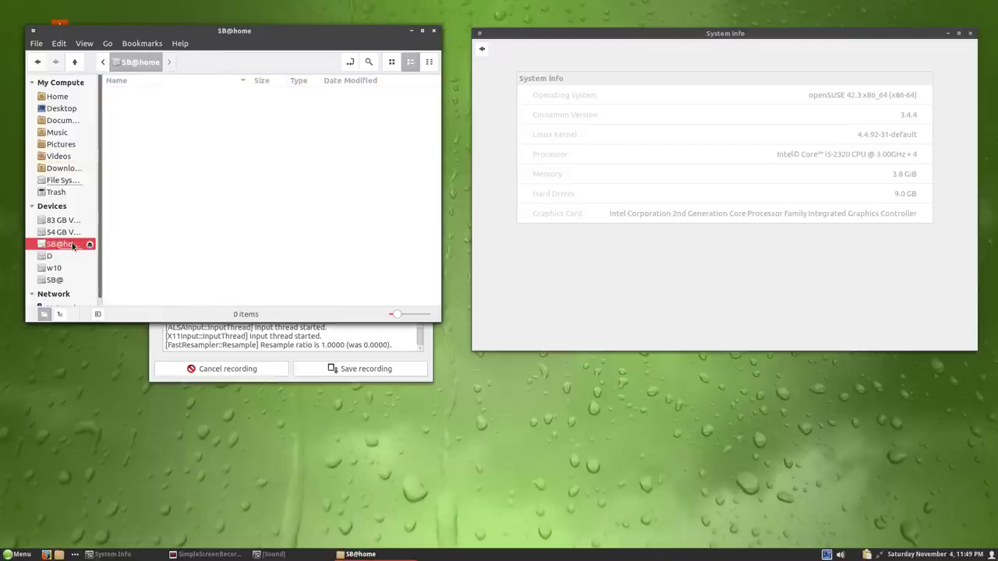
pyautogui.doubleClick(135, 108)
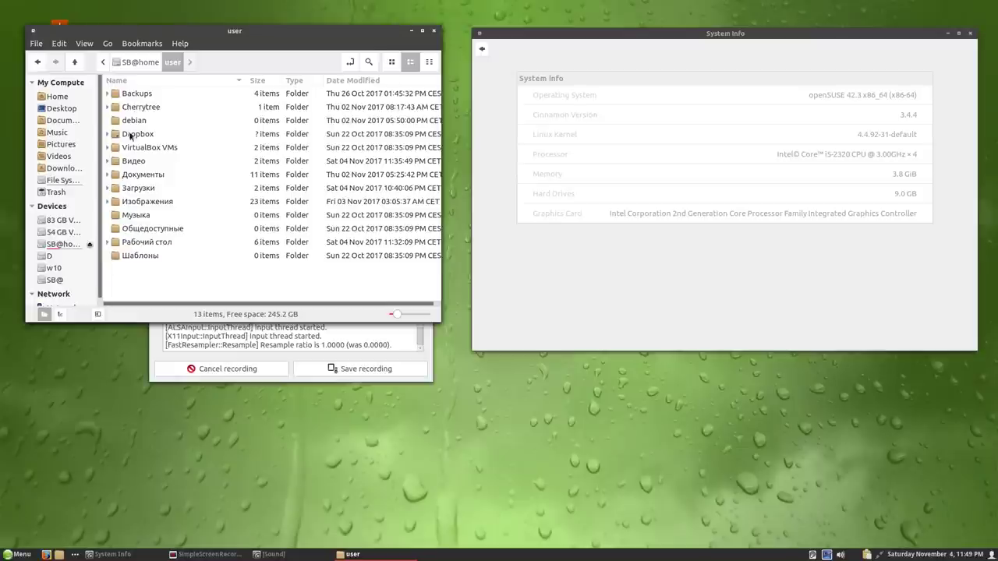
pyautogui.click(141, 244)
pyautogui.doubleClick(141, 243)
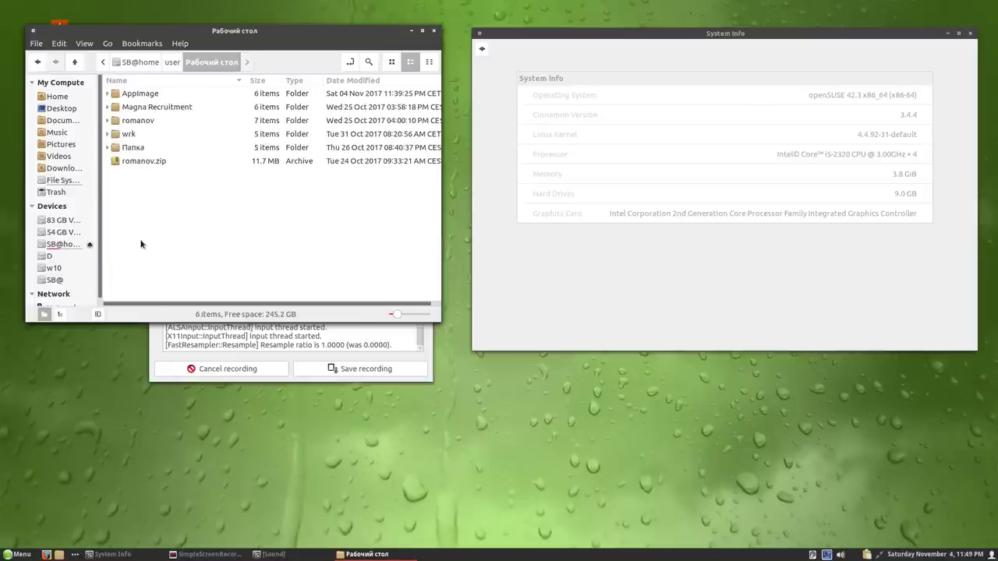
# Copy the AppImage folder from Рабочий стол and paste it into the live system's Desktop folder.
pyautogui.click(134, 94)
pyautogui.rightClick(134, 94)
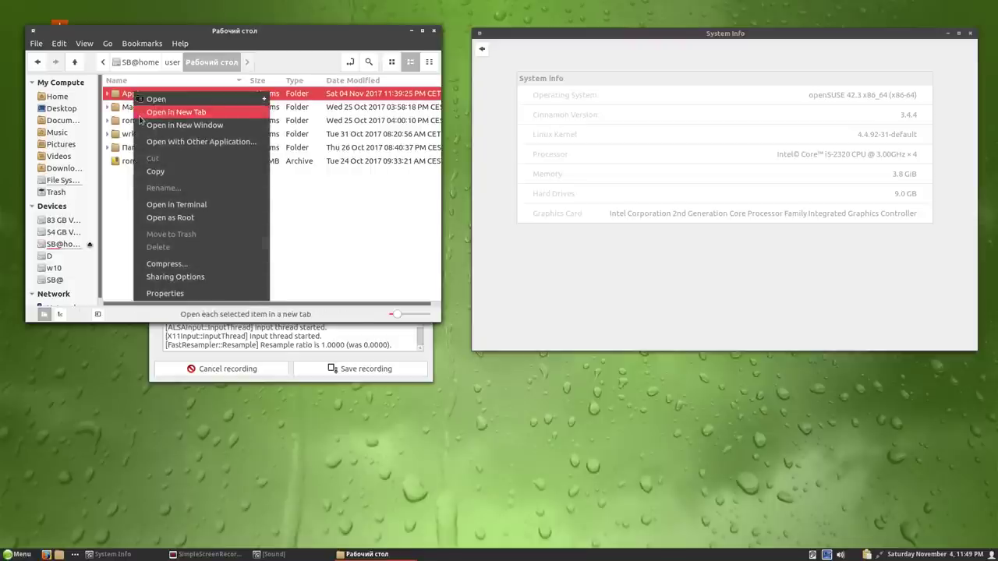
pyautogui.click(159, 172)
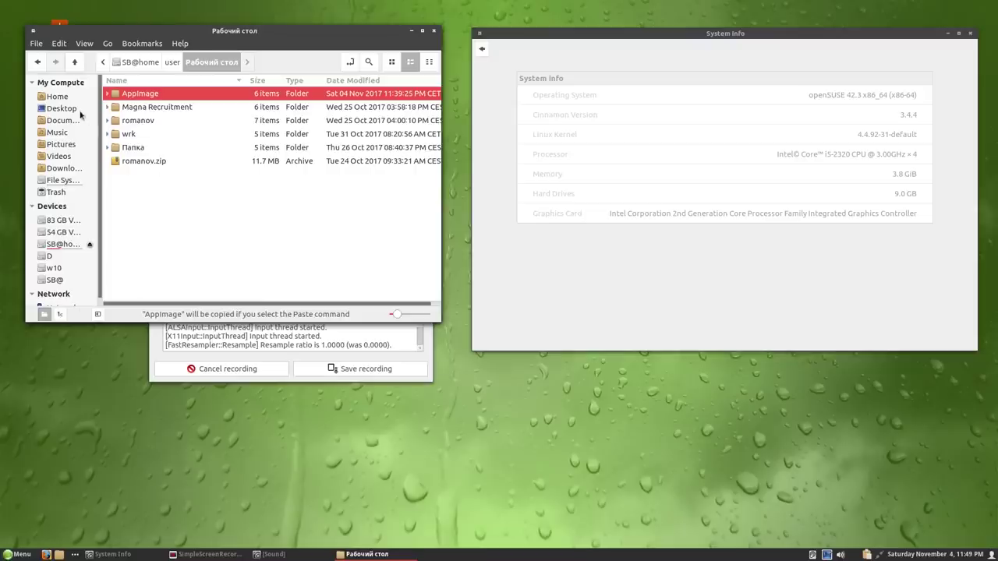
pyautogui.click(73, 108)
pyautogui.rightClick(153, 142)
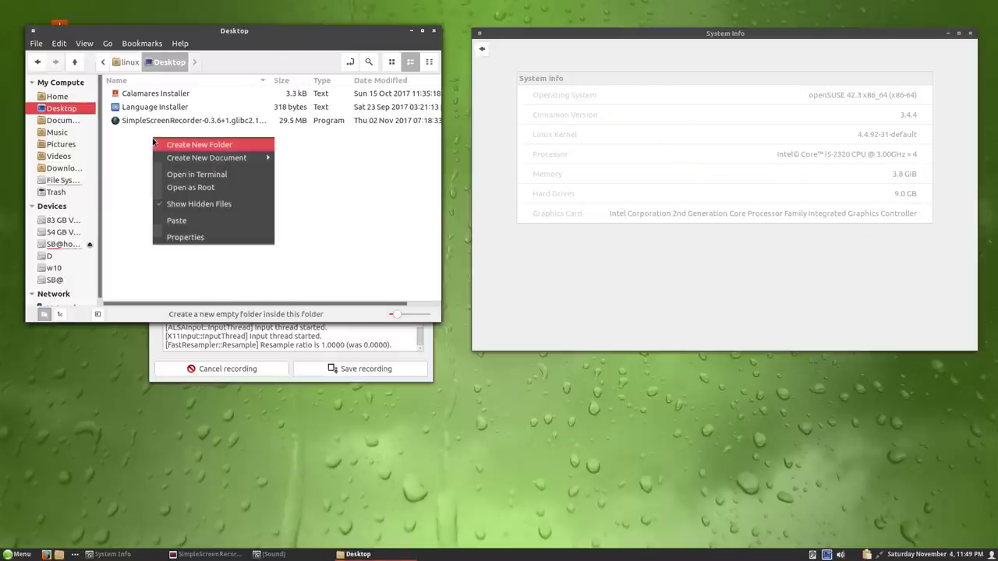
pyautogui.click(184, 220)
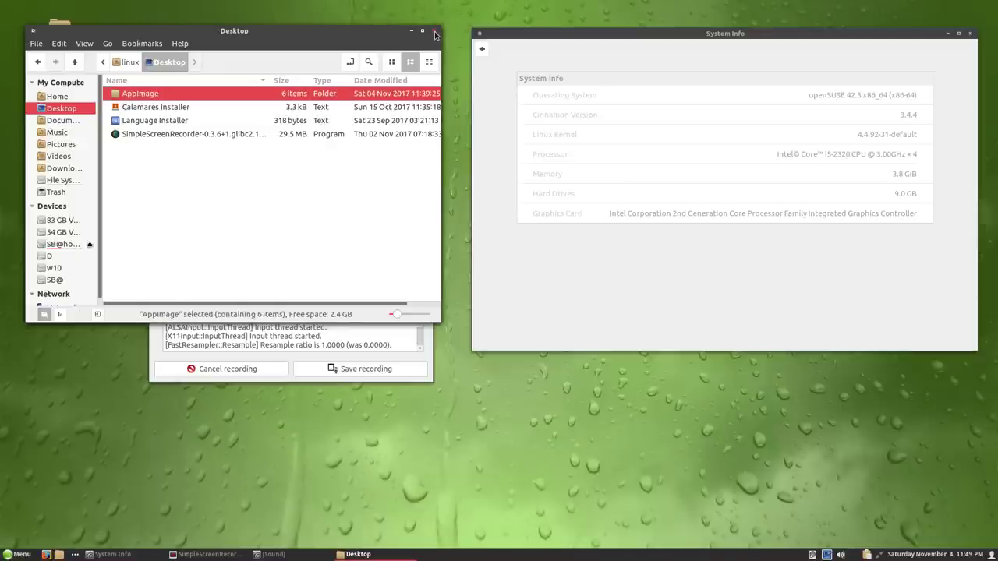
# Run the FBReader AppImage from the Desktop's AppImage folder without installing a desktop file, and close FBReader after it opens.
pyautogui.doubleClick(138, 94)
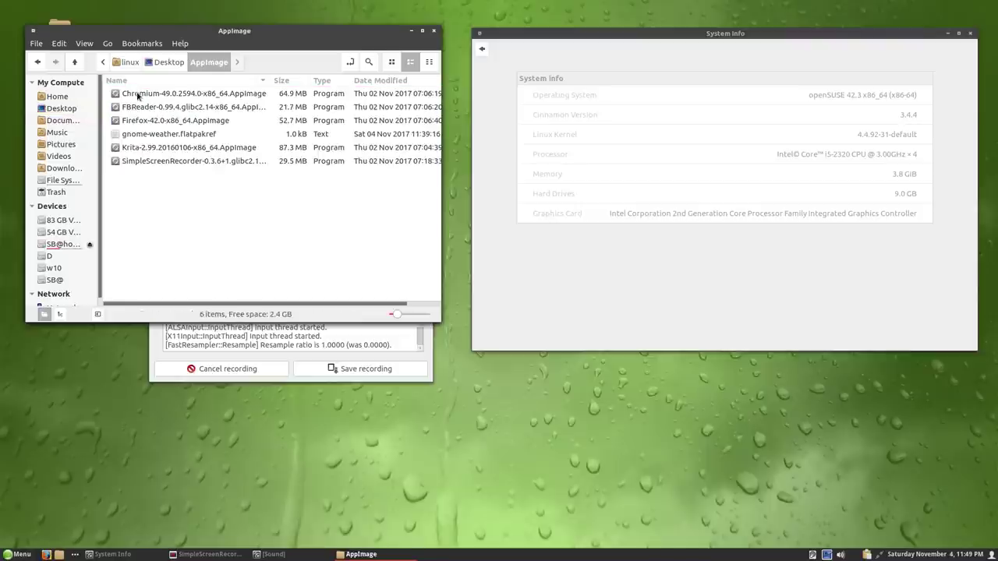
pyautogui.click(120, 108)
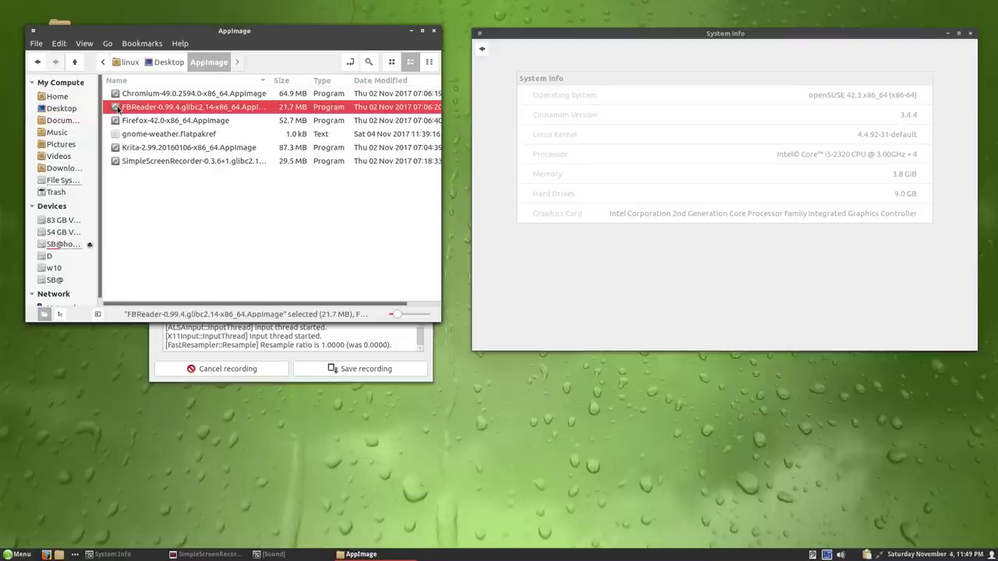
pyautogui.doubleClick(118, 108)
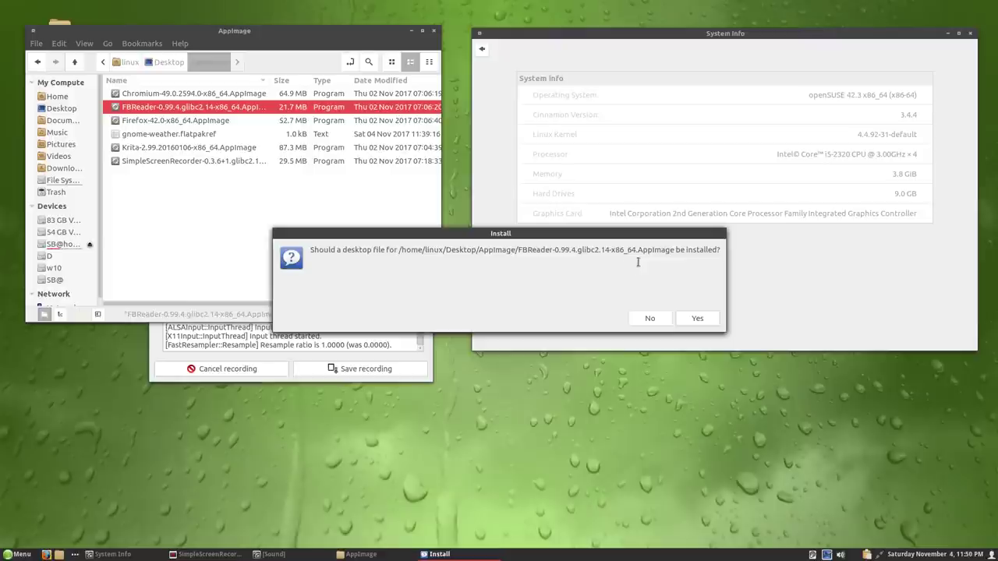
pyautogui.click(652, 320)
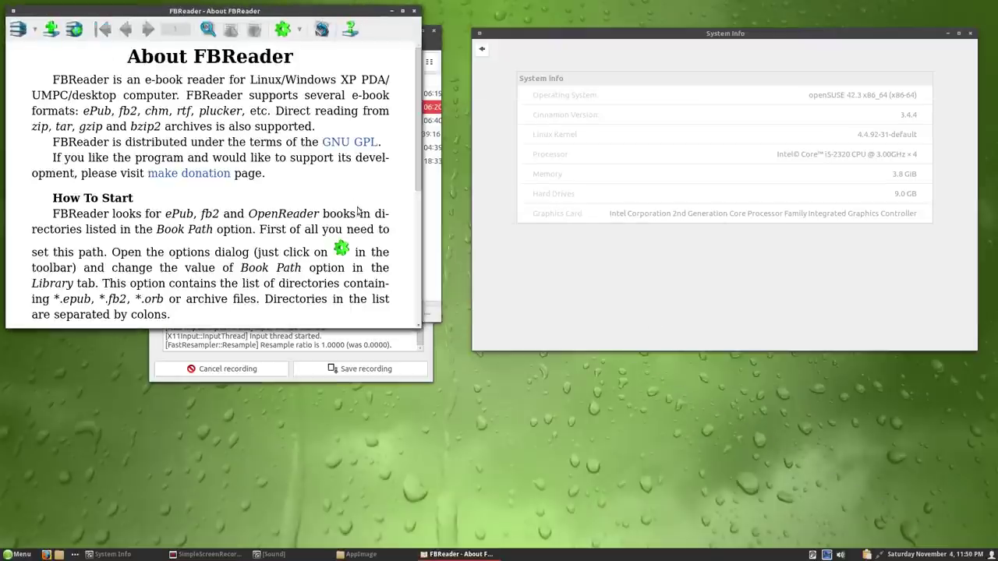
pyautogui.click(414, 12)
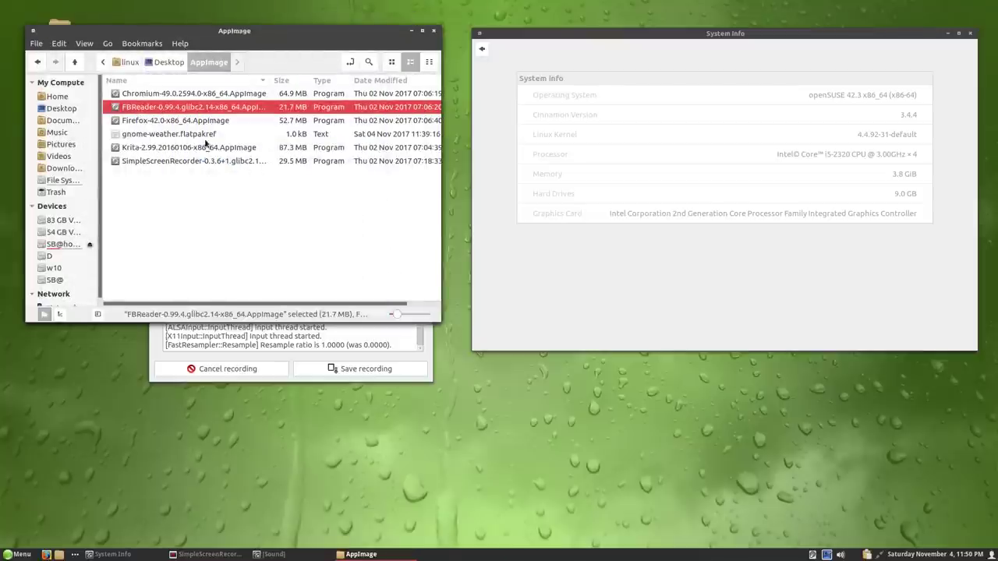
# Run the Chromium-49.0.2594.0 and Krita-2.99.20160106 AppImages one after the other, closing each program after it opens.
pyautogui.click(185, 94)
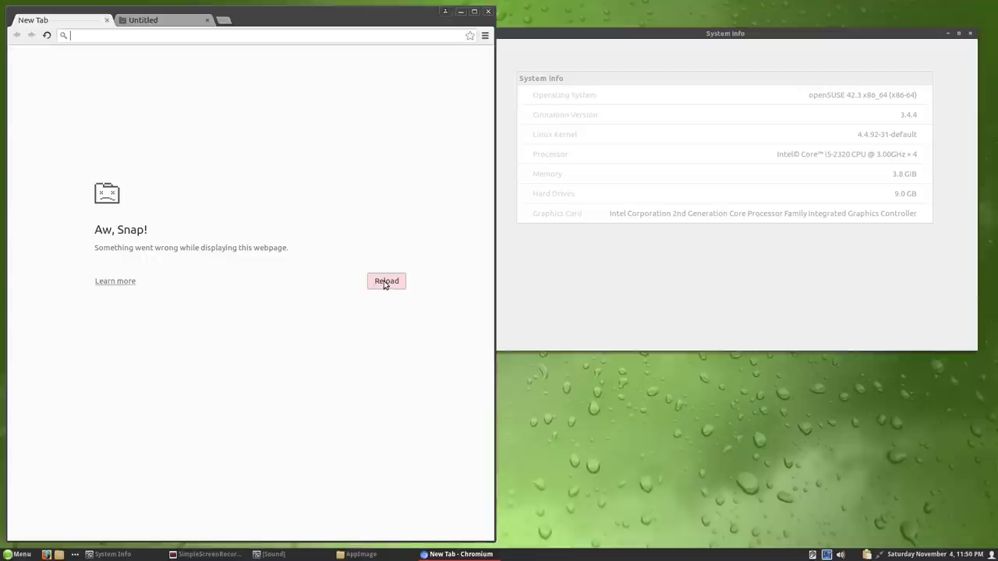
pyautogui.click(487, 11)
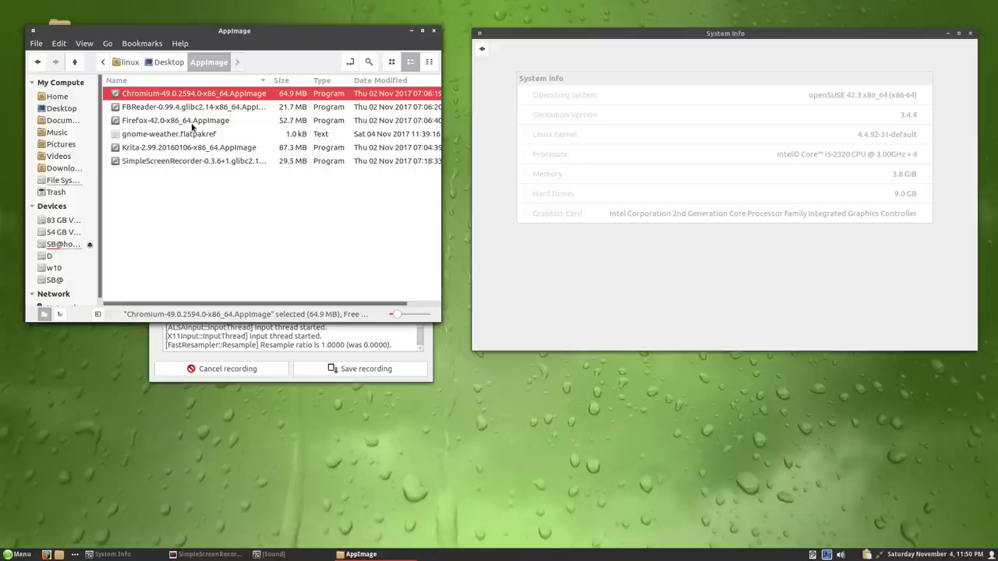
pyautogui.click(187, 151)
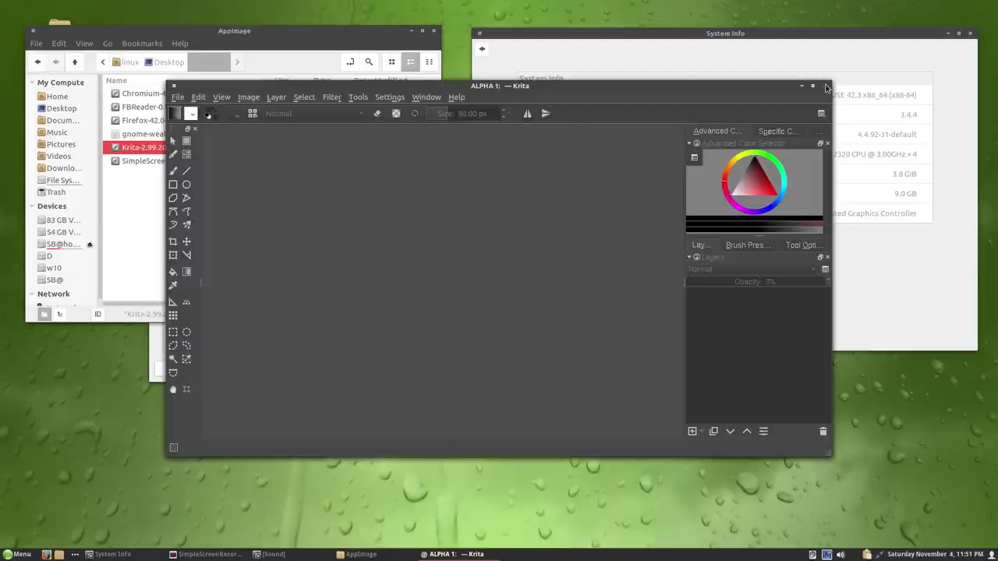
pyautogui.click(823, 86)
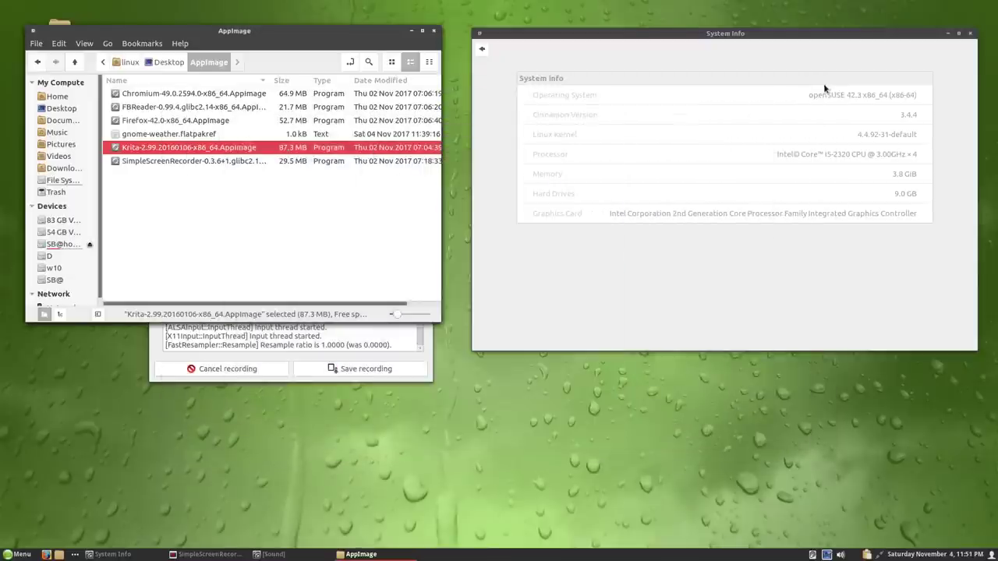
# Close and reopen the AppImage folder to check its file icons, close it again and shift the SimpleScreenRecorder window slightly.
pyautogui.click(434, 34)
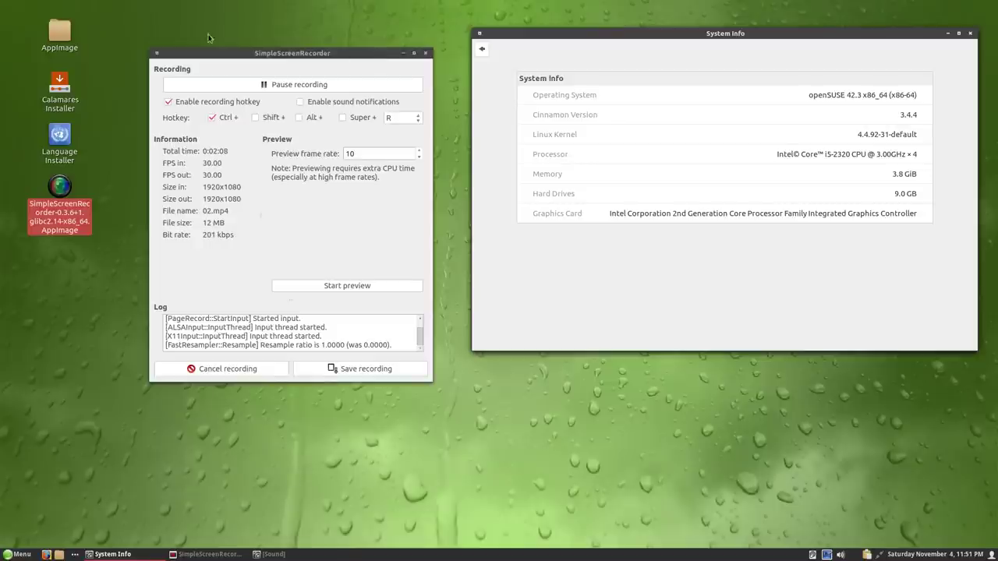
pyautogui.doubleClick(63, 35)
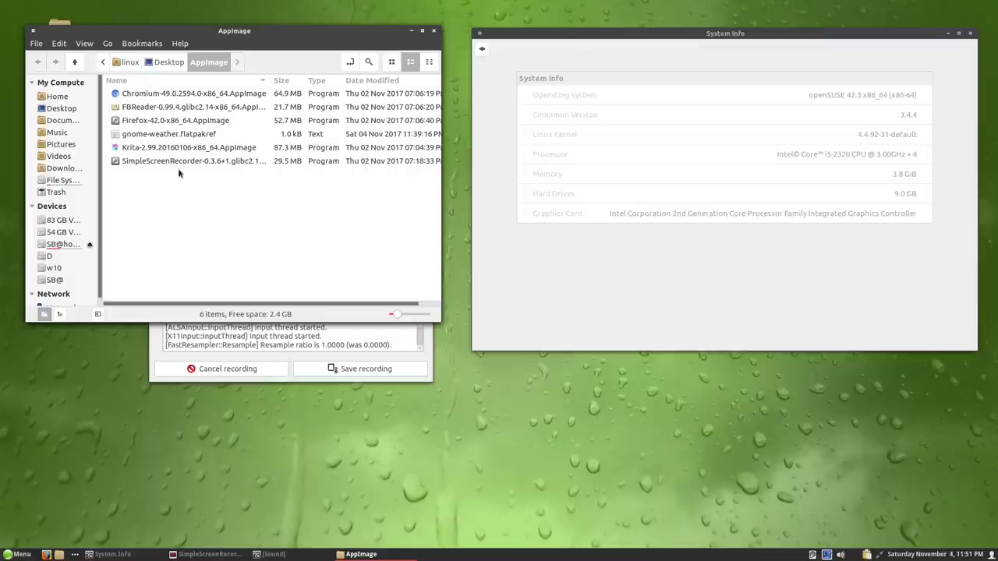
pyautogui.click(434, 32)
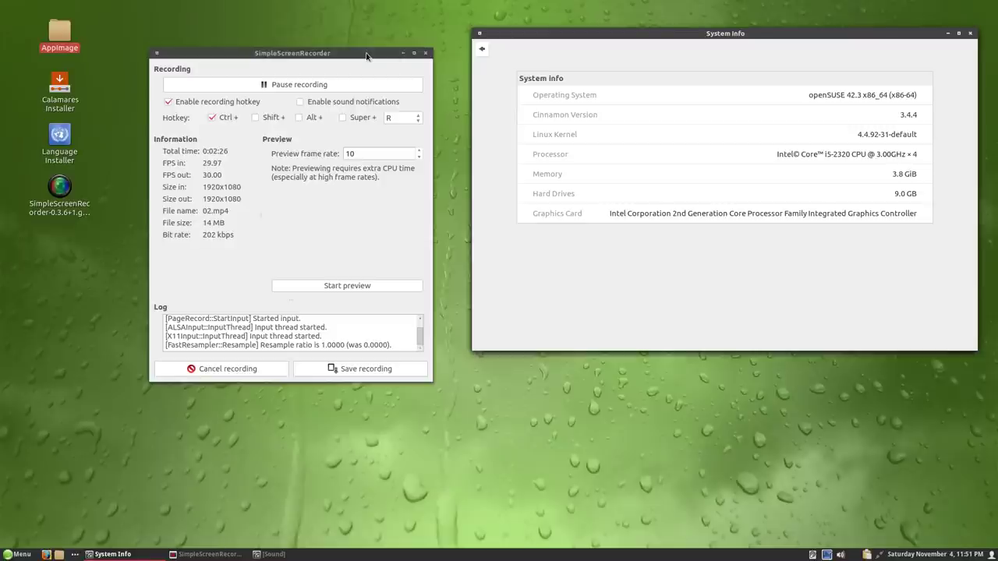
pyautogui.moveTo(367, 54); pyautogui.dragTo(331, 29)
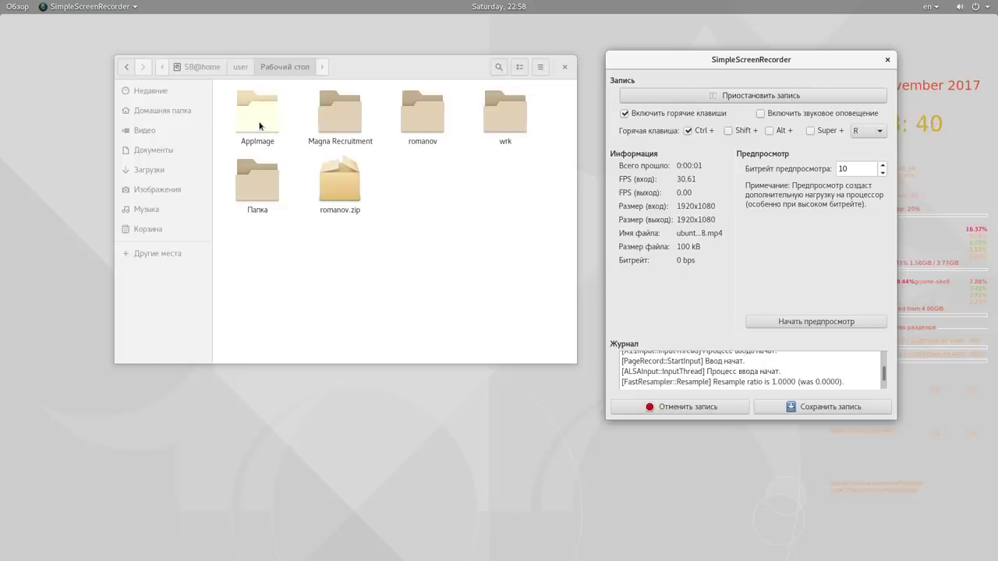
# Copy the AppImage folder from Рабочий стол and paste it into the home folder's Документы folder.
pyautogui.rightClick(258, 124)
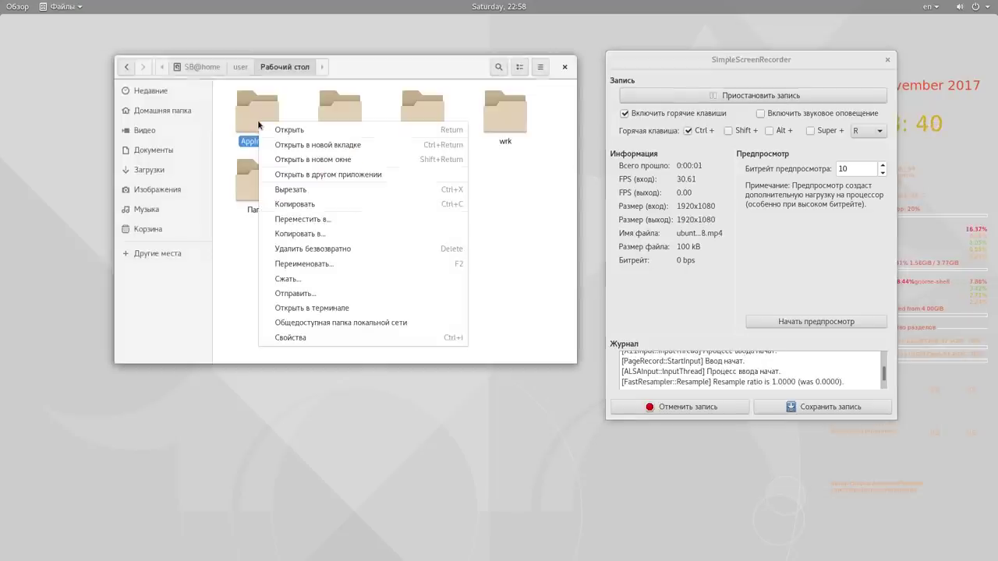
pyautogui.click(301, 204)
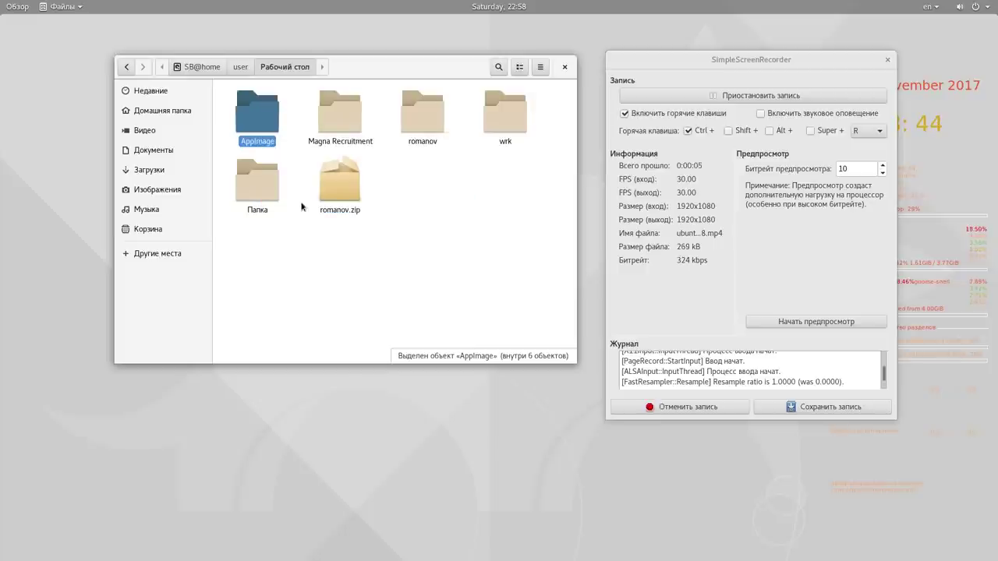
pyautogui.click(164, 151)
pyautogui.rightClick(277, 130)
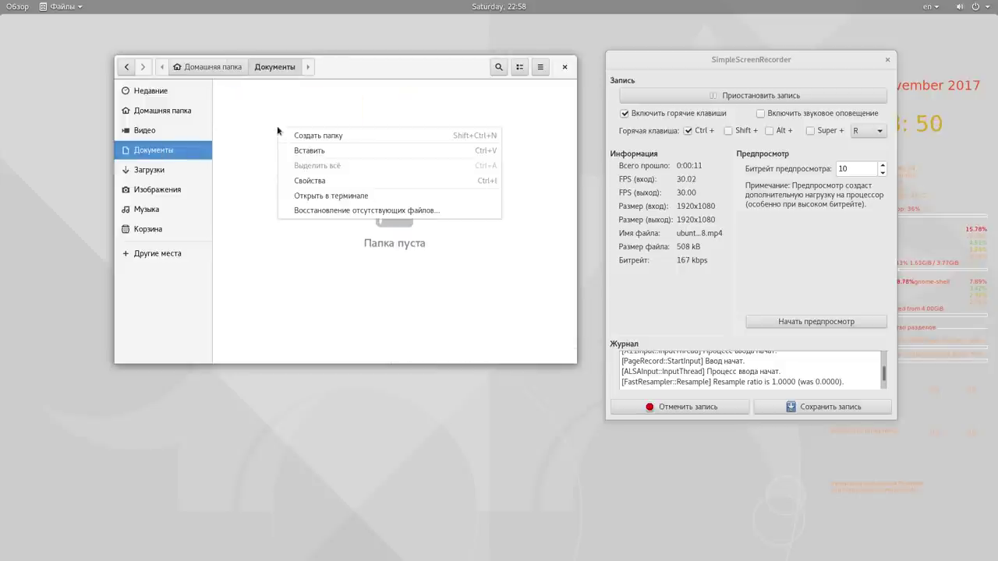
pyautogui.click(299, 152)
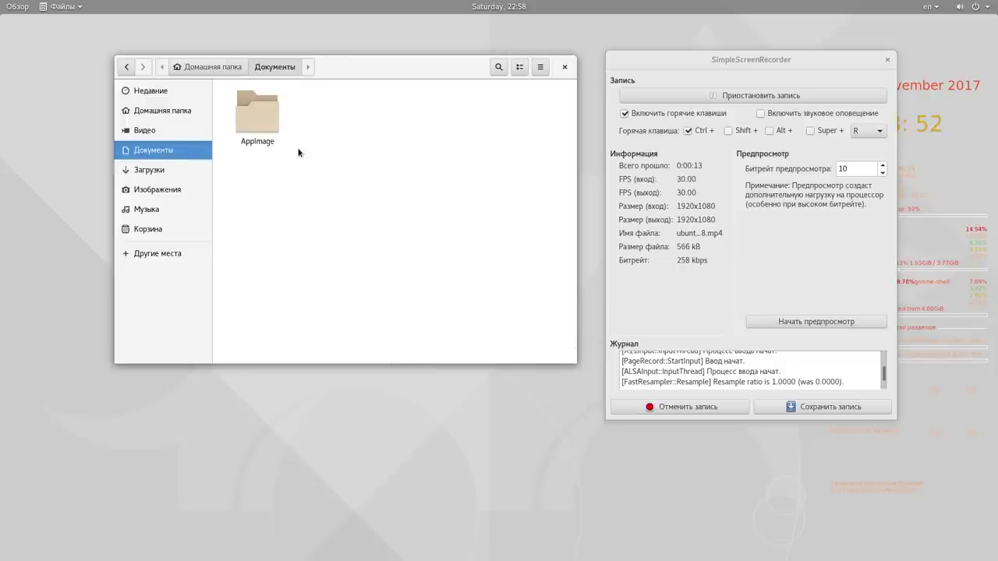
# Open the copied AppImage folder in Документы, run the FBReader AppImage and close the program window.
pyautogui.doubleClick(260, 117)
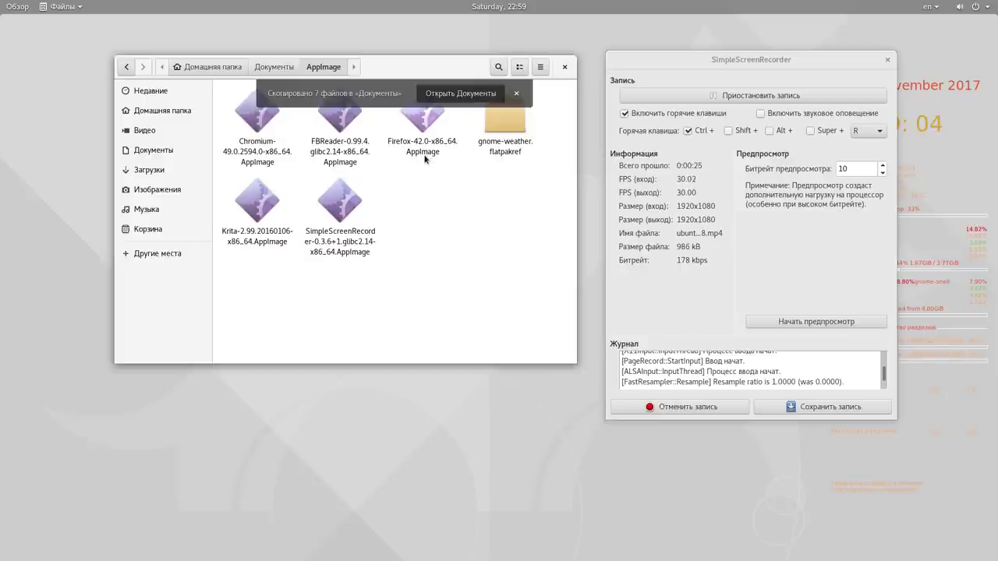
pyautogui.click(344, 115)
pyautogui.doubleClick(344, 115)
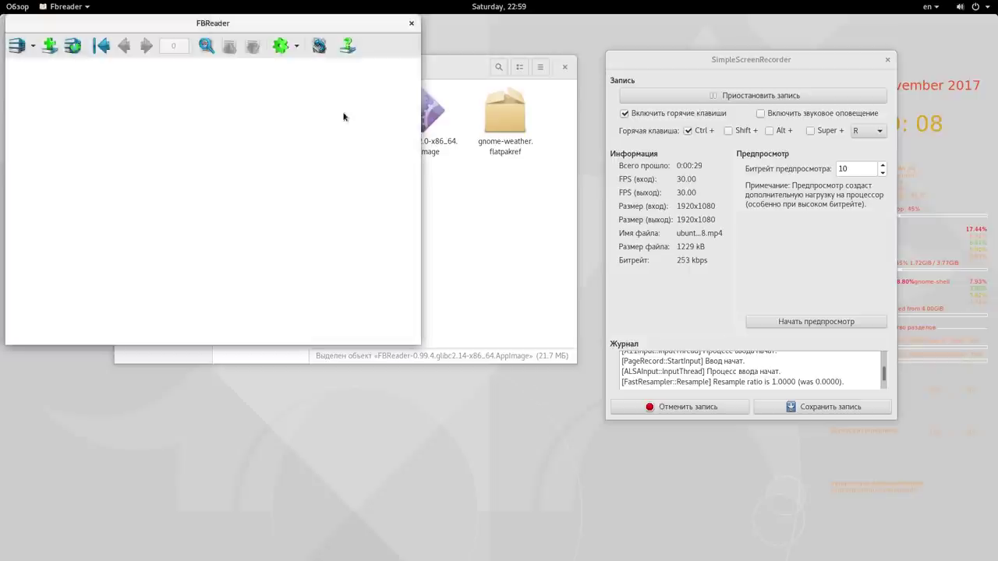
pyautogui.click(411, 22)
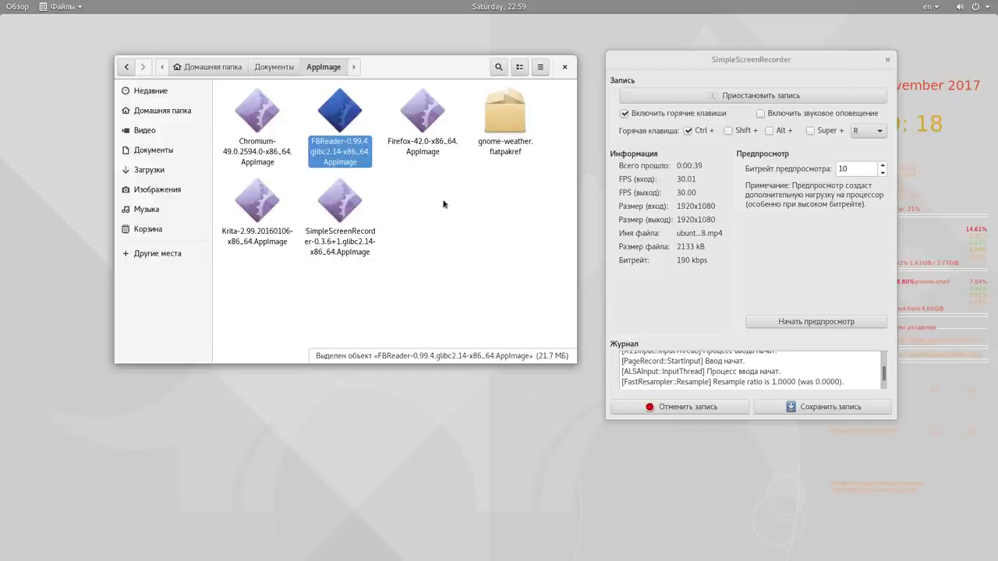
# Run the Krita AppImage, set its welcome dialog to hide after startup, and close both the dialog and Krita.
pyautogui.click(262, 209)
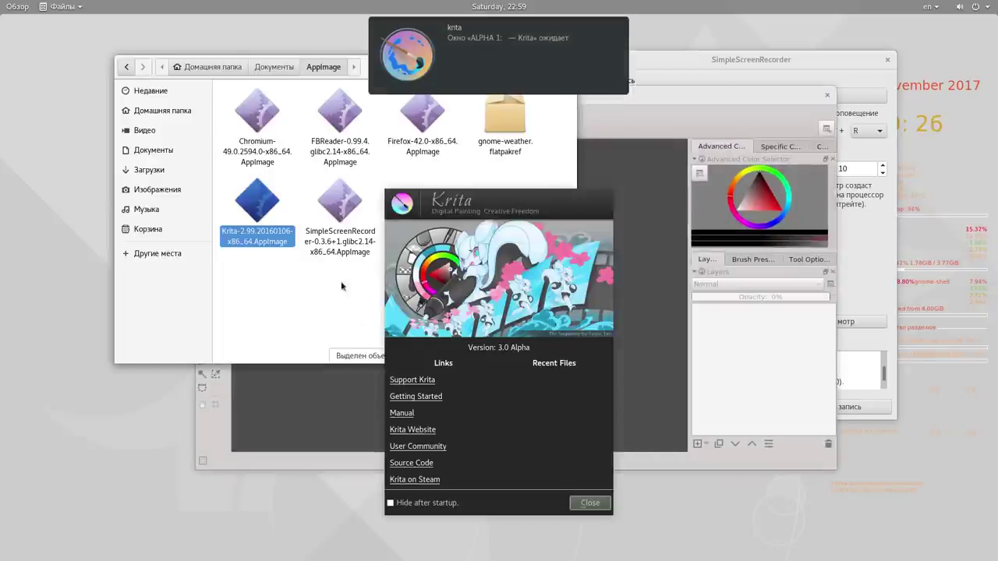
pyautogui.click(391, 503)
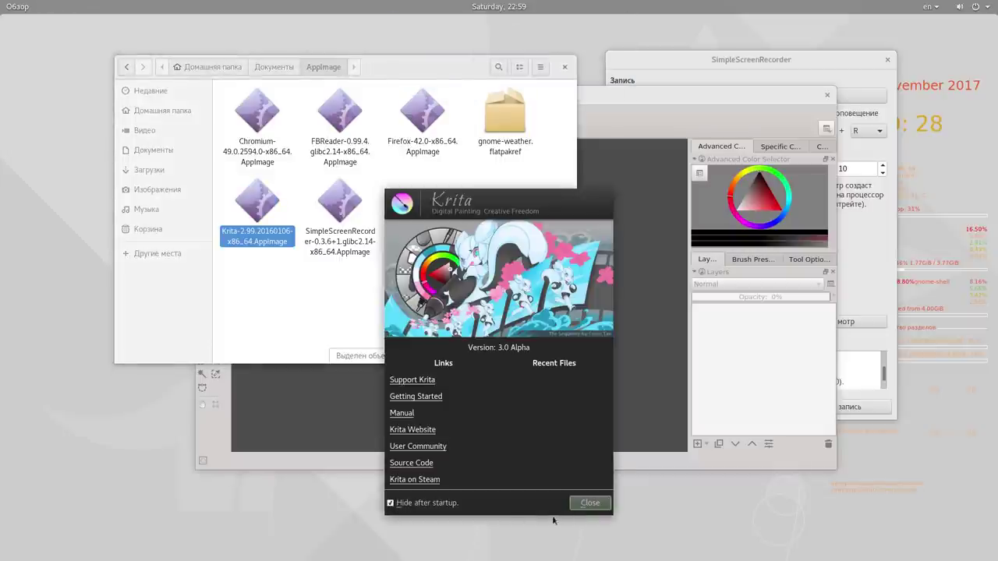
pyautogui.click(590, 503)
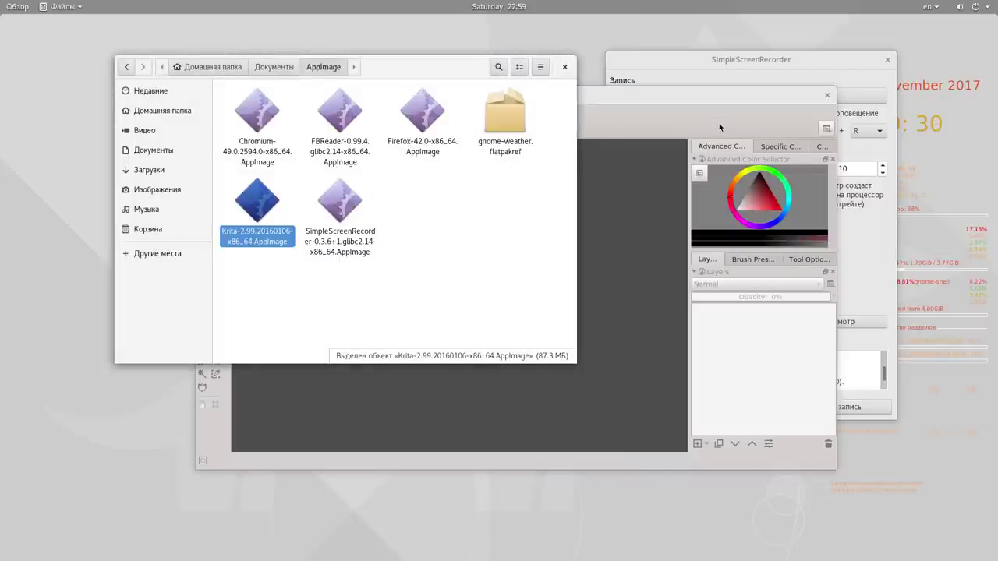
pyautogui.click(827, 94)
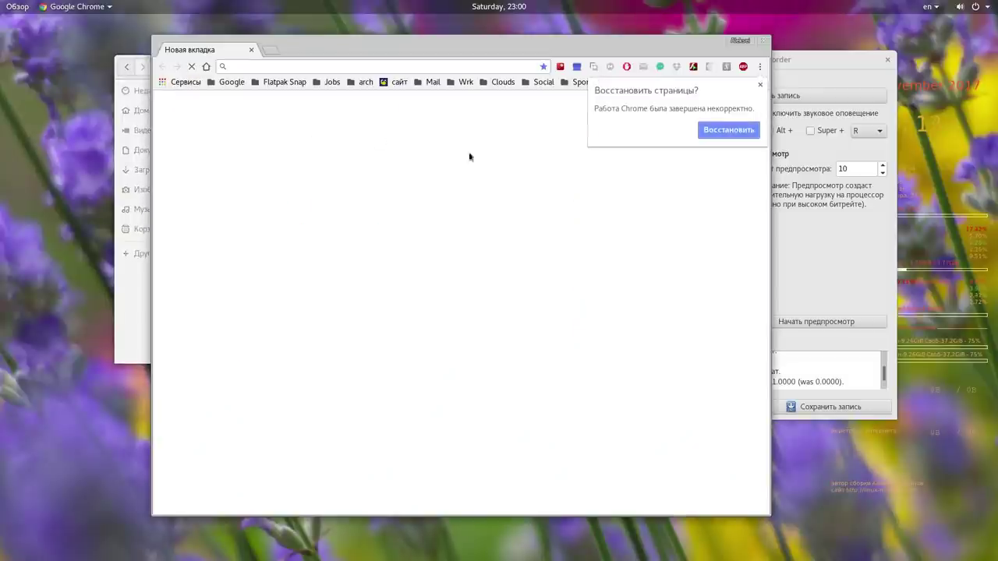
# Restore the previous pages in Google Chrome and open the сайт bookmark in a new tab.
pyautogui.click(709, 131)
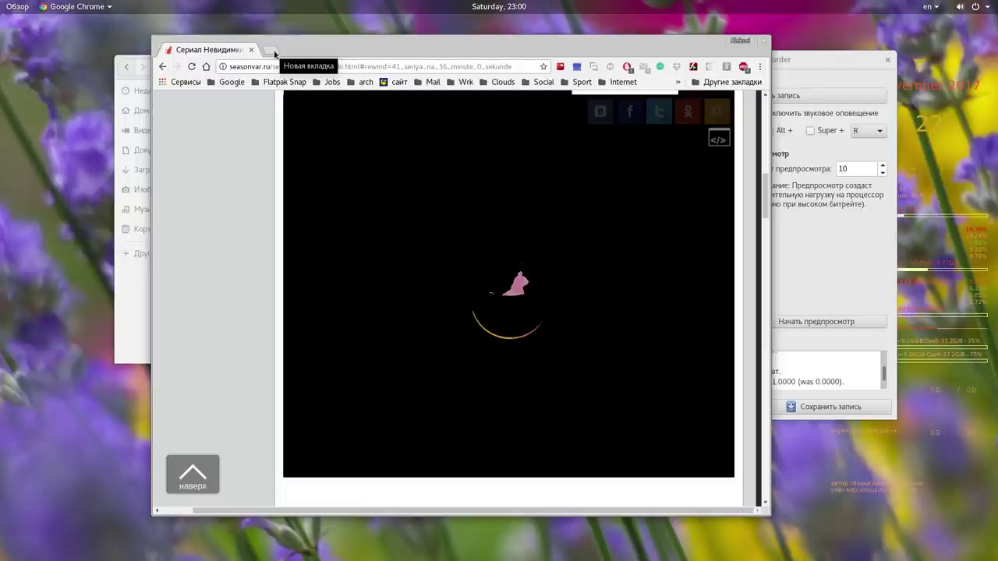
pyautogui.click(273, 51)
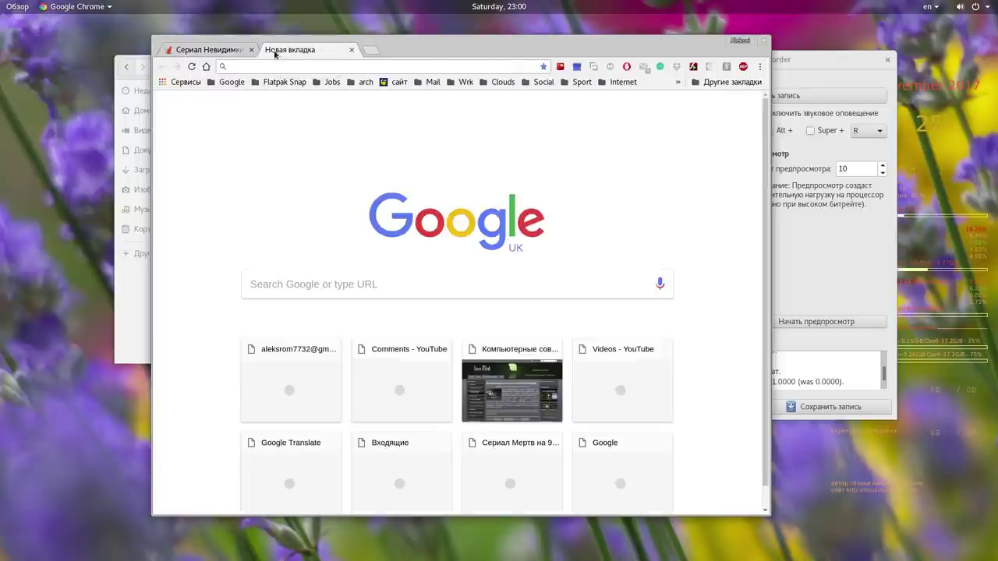
pyautogui.click(394, 82)
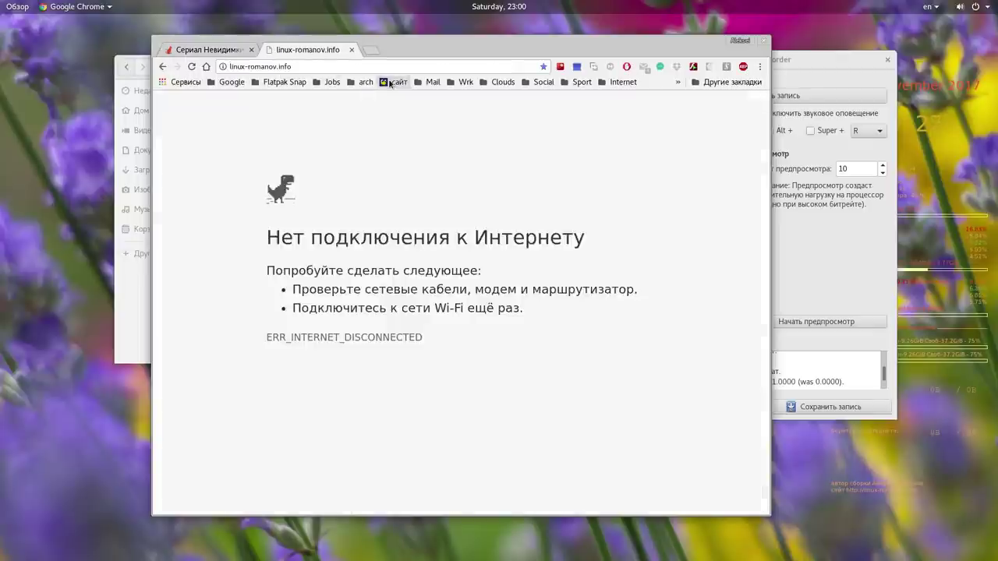
# Close the browser and the AppImage folder window, and shift the SimpleScreenRecorder window slightly.
pyautogui.click(764, 43)
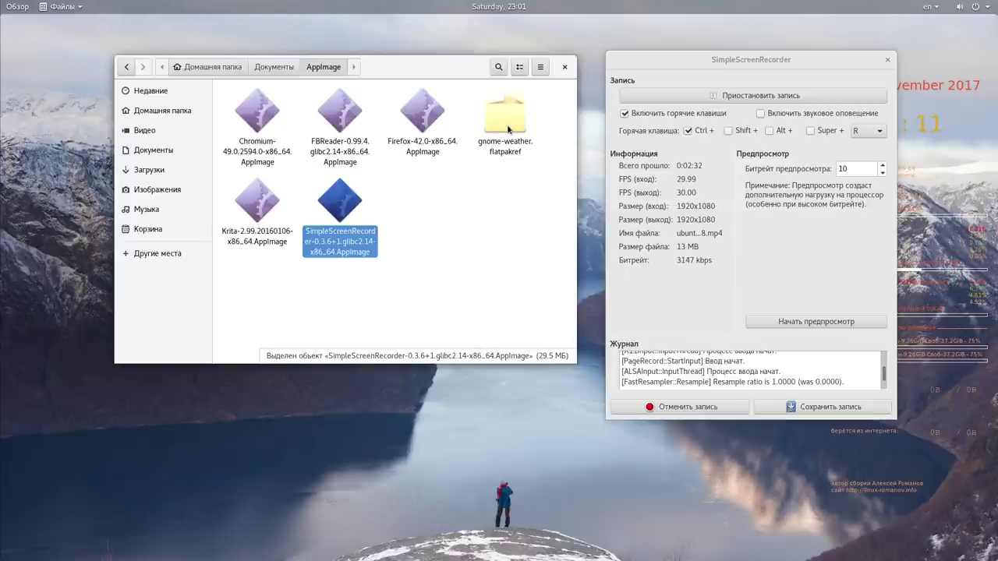
pyautogui.click(566, 69)
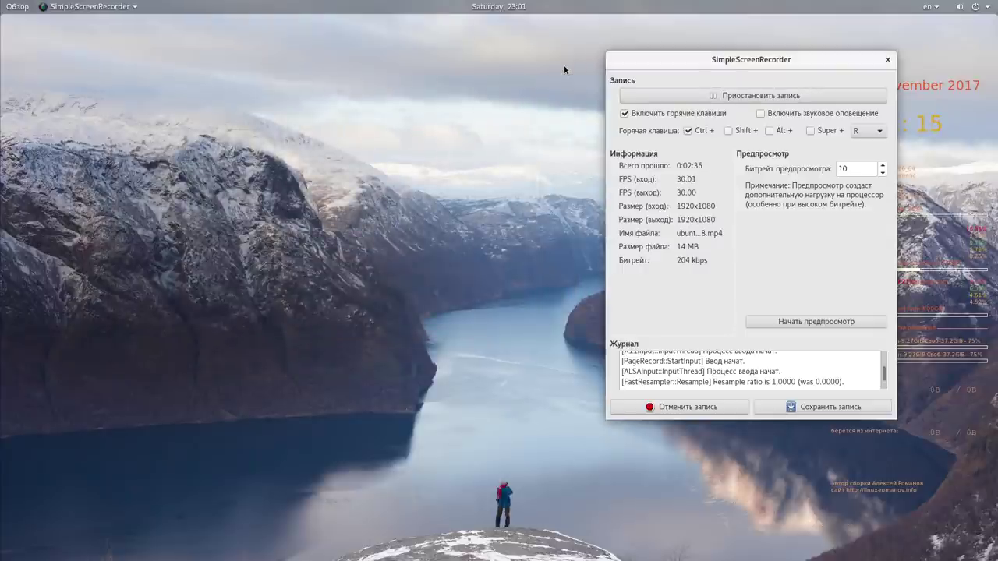
pyautogui.moveTo(635, 62); pyautogui.dragTo(521, 45)
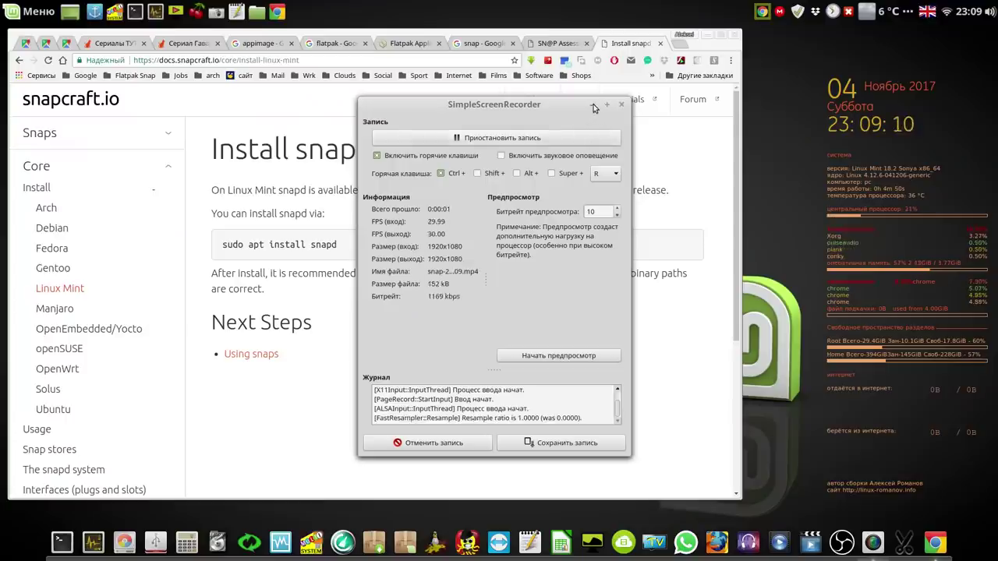
# Minimize the recorder window and view the snapd installation instructions for Arch, Debian, Fedora, Gentoo and Linux Mint.
pyautogui.click(593, 108)
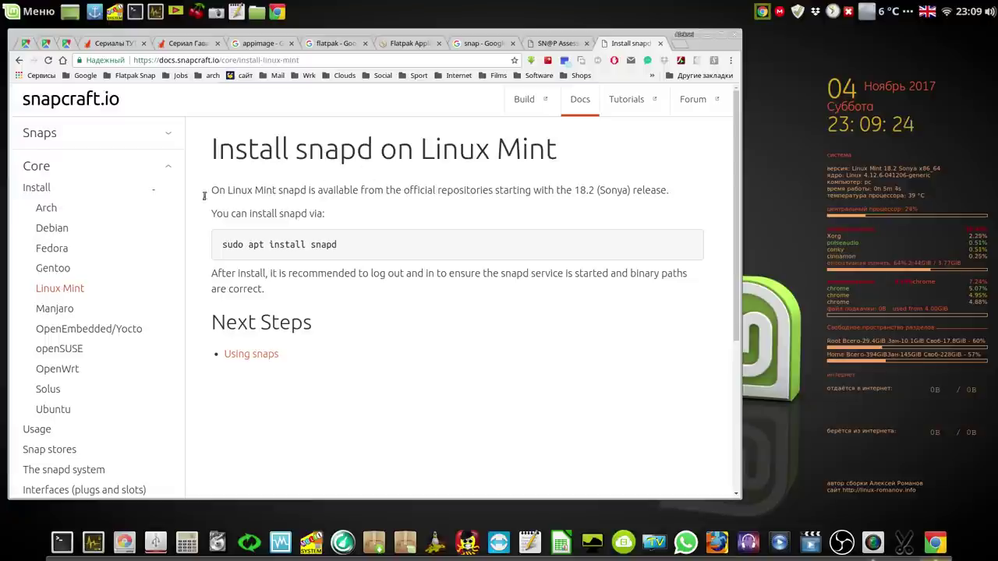
pyautogui.click(47, 209)
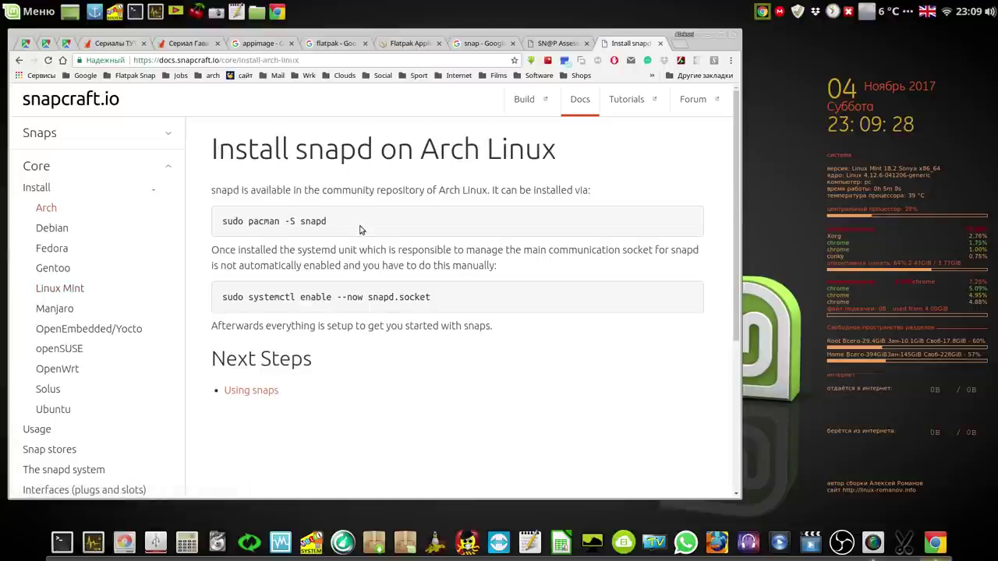
pyautogui.click(49, 228)
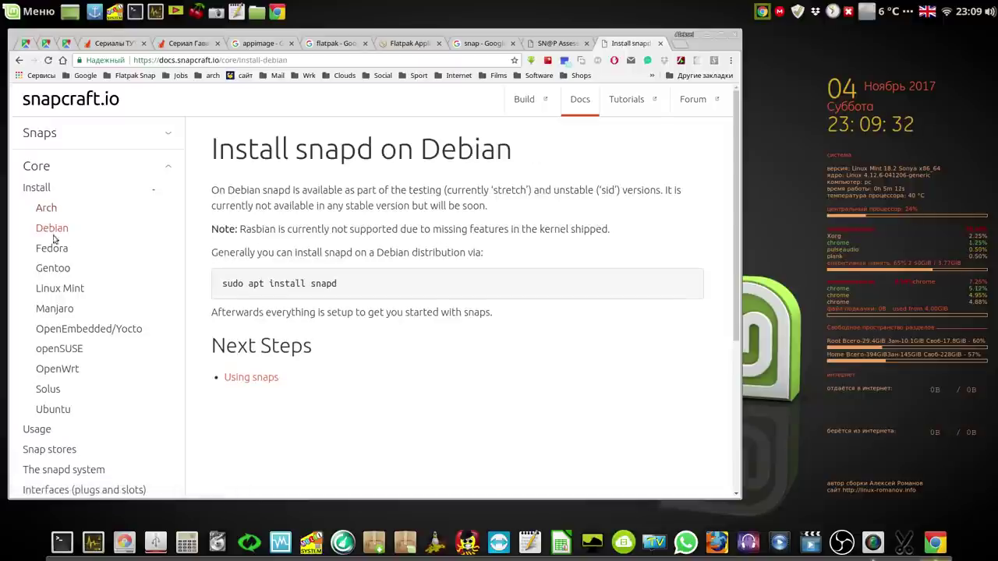
pyautogui.click(56, 256)
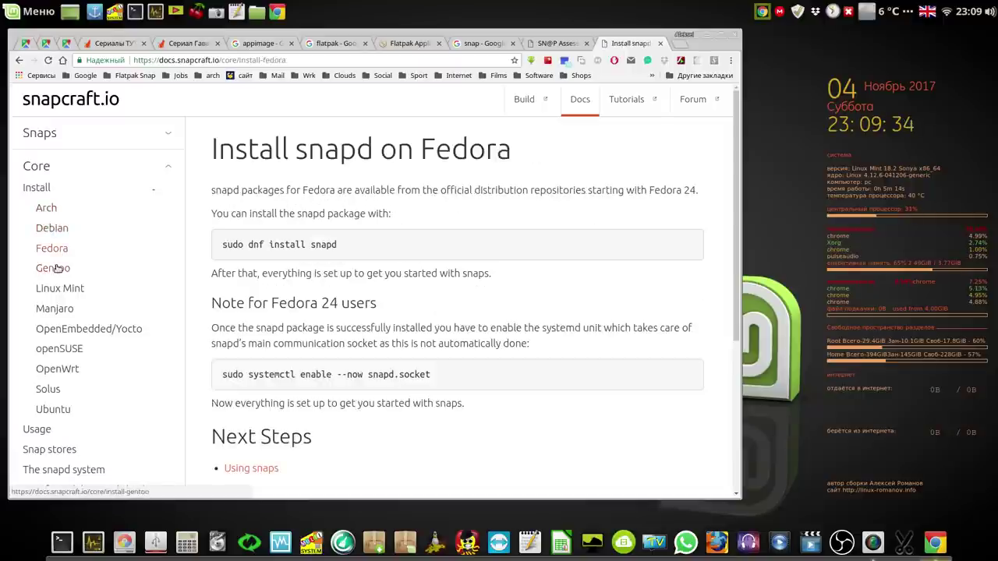
pyautogui.click(57, 268)
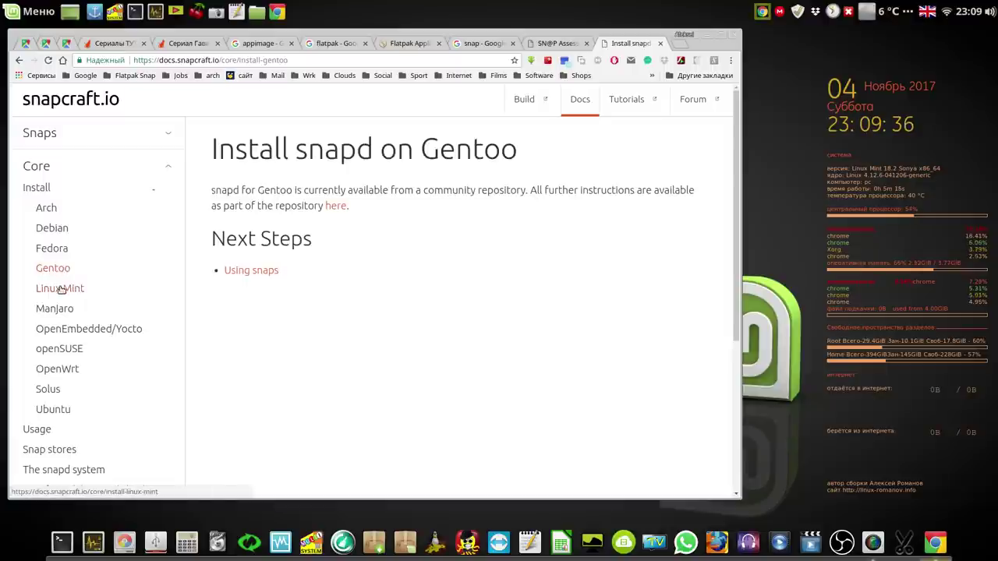
pyautogui.click(61, 289)
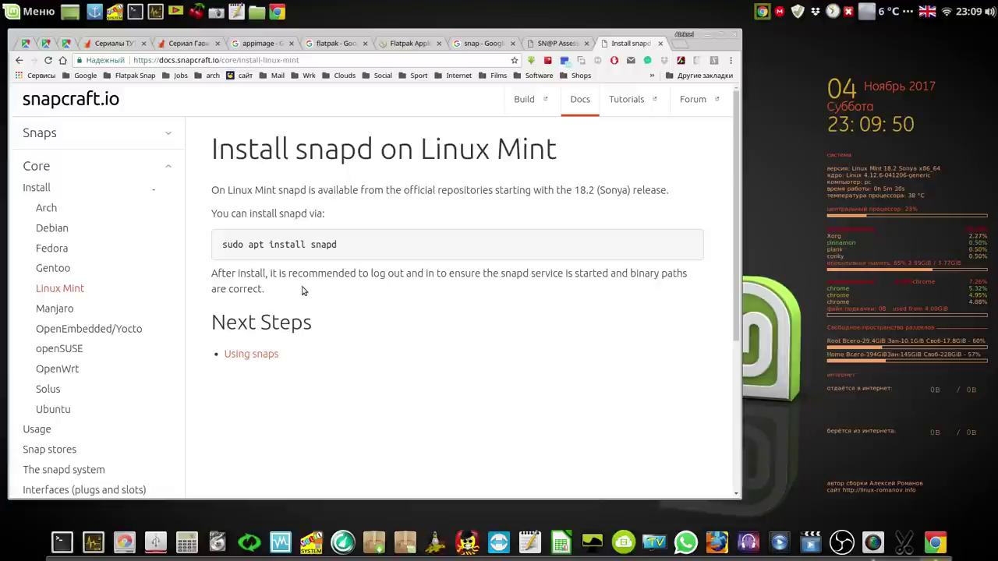
# Move the browser window away from the desktop icons and separate the Папка folder from the overlapping AppImage folder.
pyautogui.moveTo(633, 35); pyautogui.dragTo(832, 39)
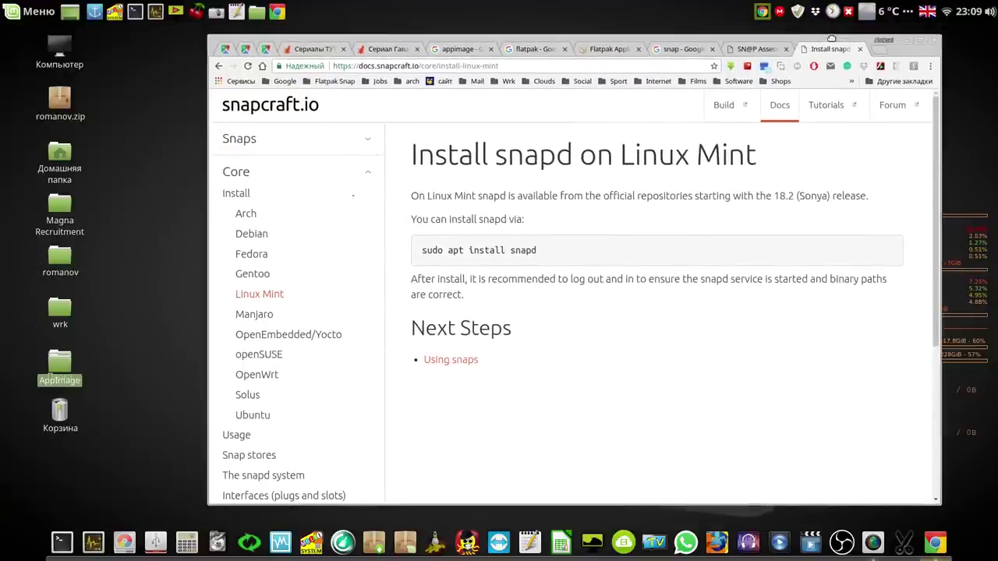
pyautogui.doubleClick(64, 364)
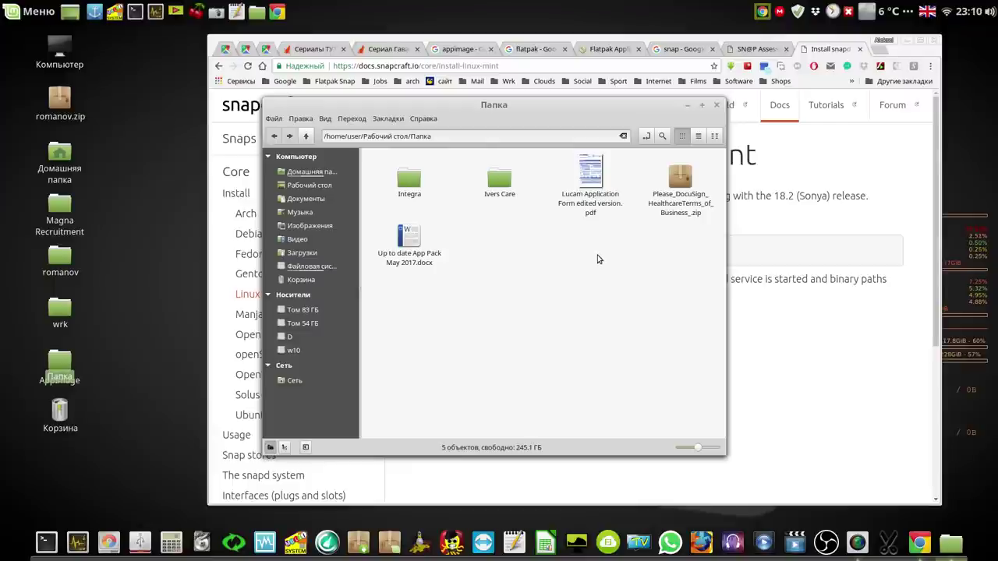
pyautogui.click(716, 105)
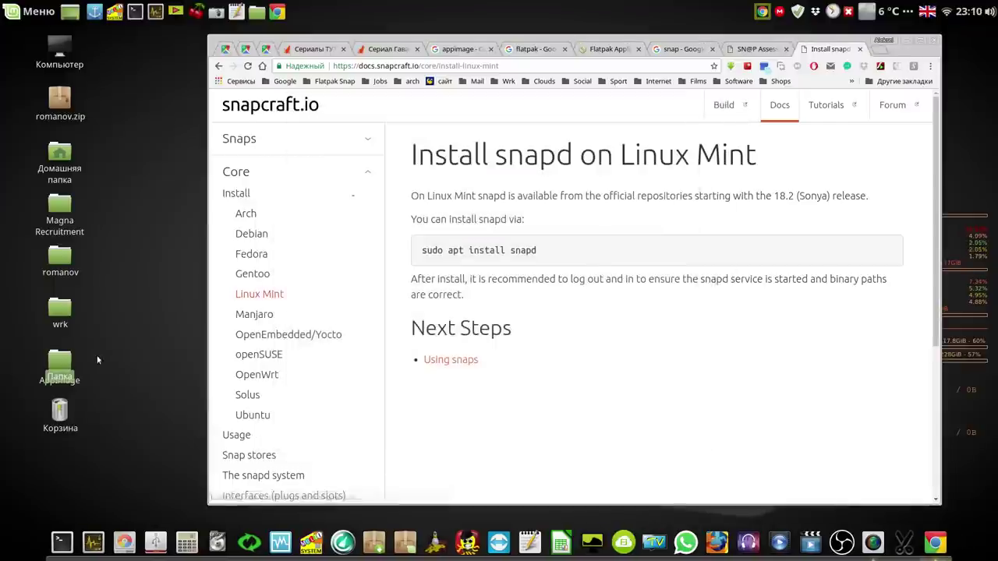
pyautogui.moveTo(62, 363); pyautogui.dragTo(127, 264)
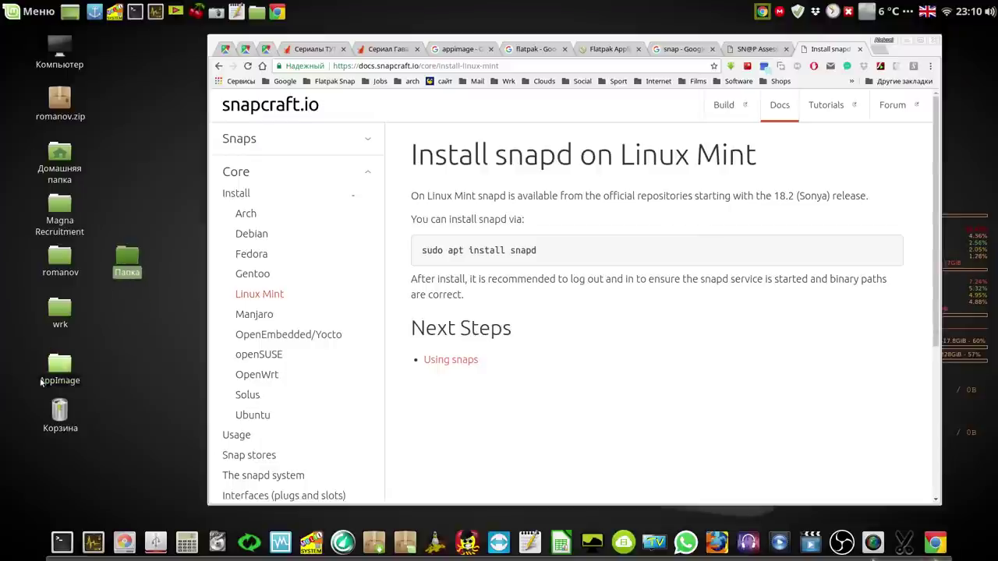
# Open the AppImage folder from the desktop to view its files, shift its window and minimize it.
pyautogui.doubleClick(60, 365)
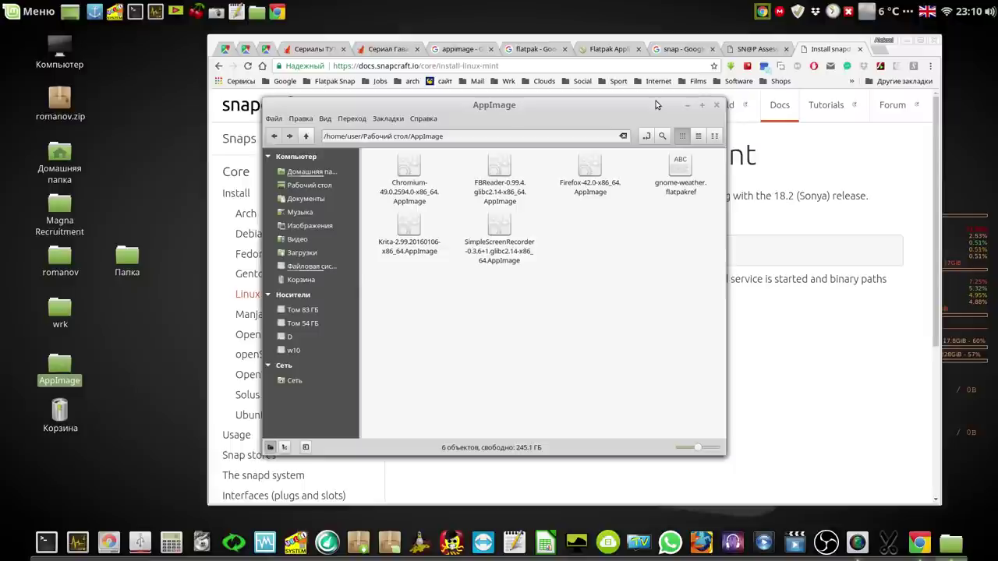
pyautogui.moveTo(655, 108); pyautogui.dragTo(463, 159)
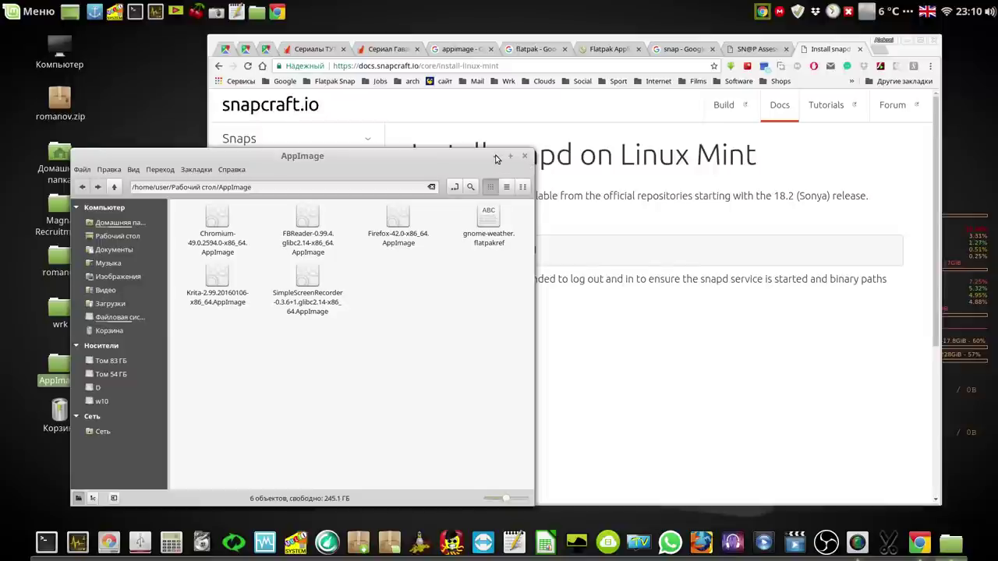
pyautogui.click(496, 159)
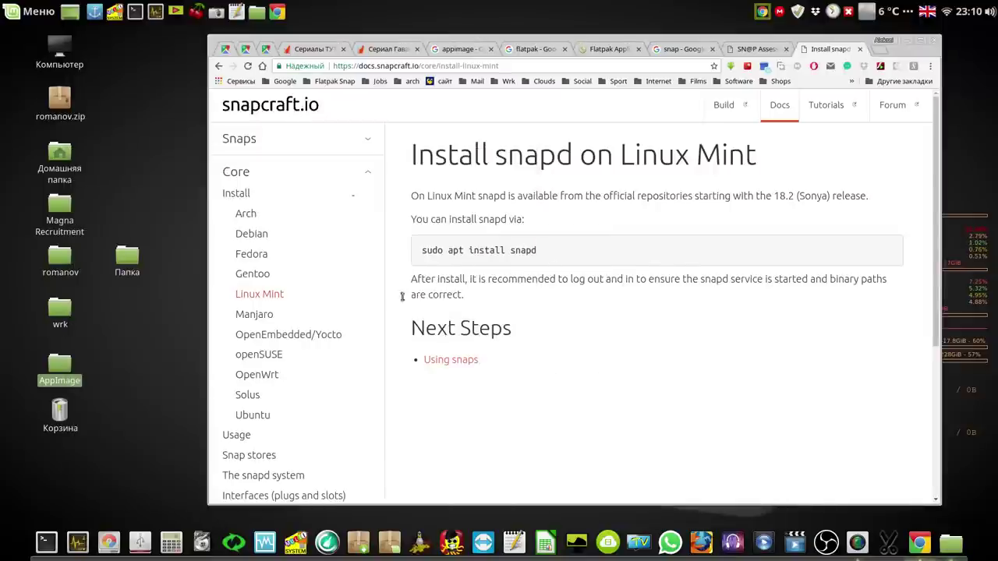
# Open the Snap stores documentation page, follow its Snap Store link and look through the page that loads.
pyautogui.scroll(-1, 355, 304)
pyautogui.scroll(-3, 355, 303)
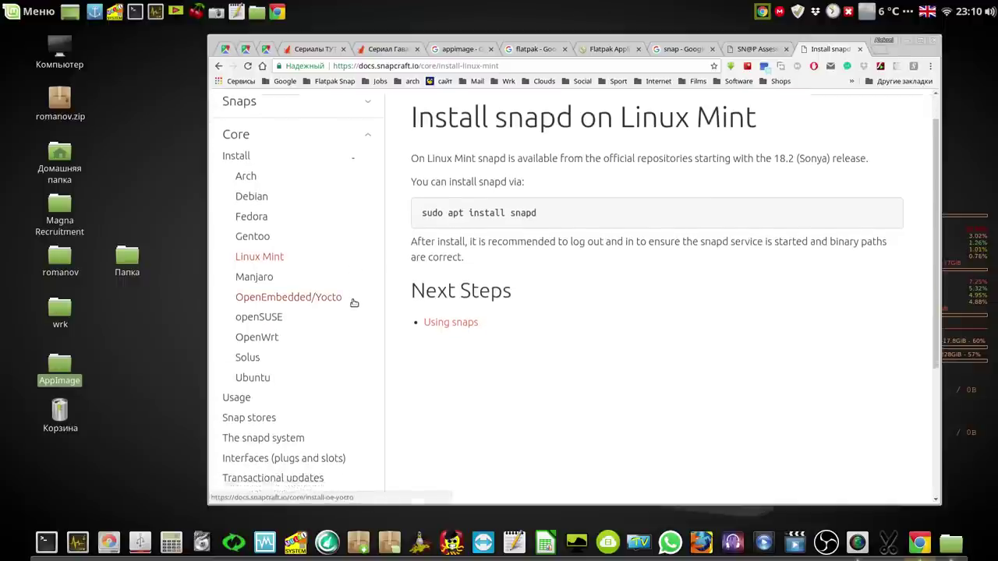
pyautogui.middleClick(355, 303)
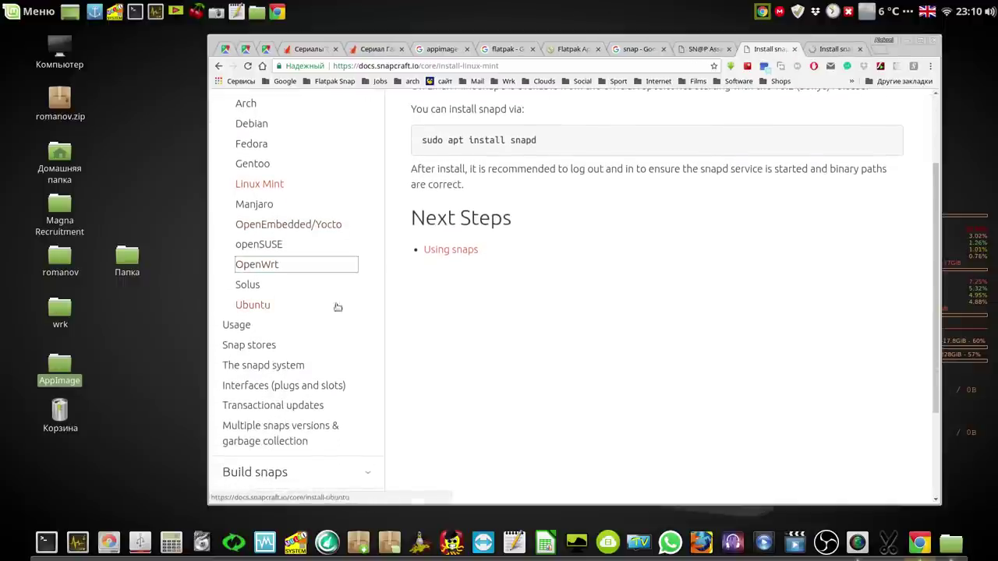
pyautogui.click(263, 347)
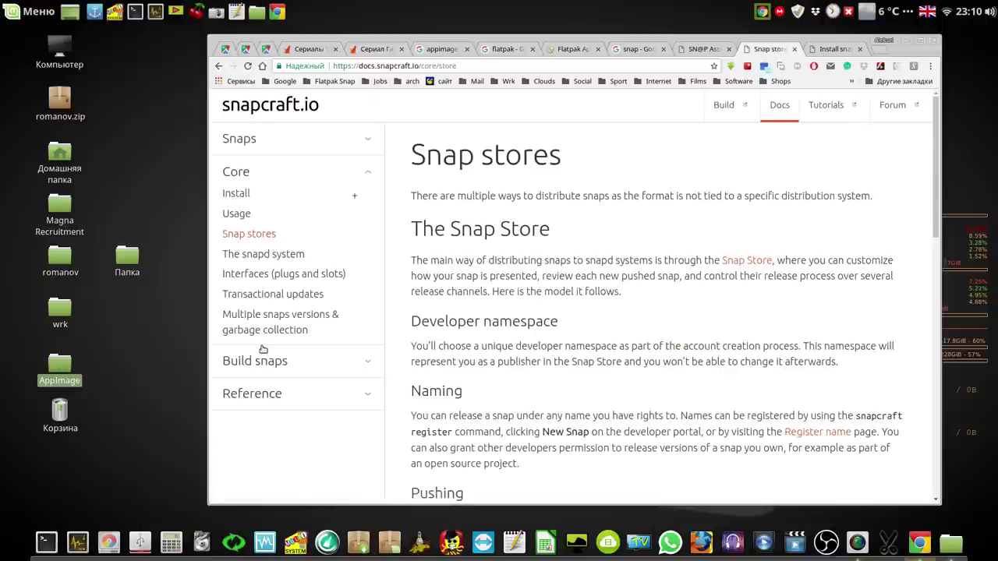
pyautogui.click(751, 263)
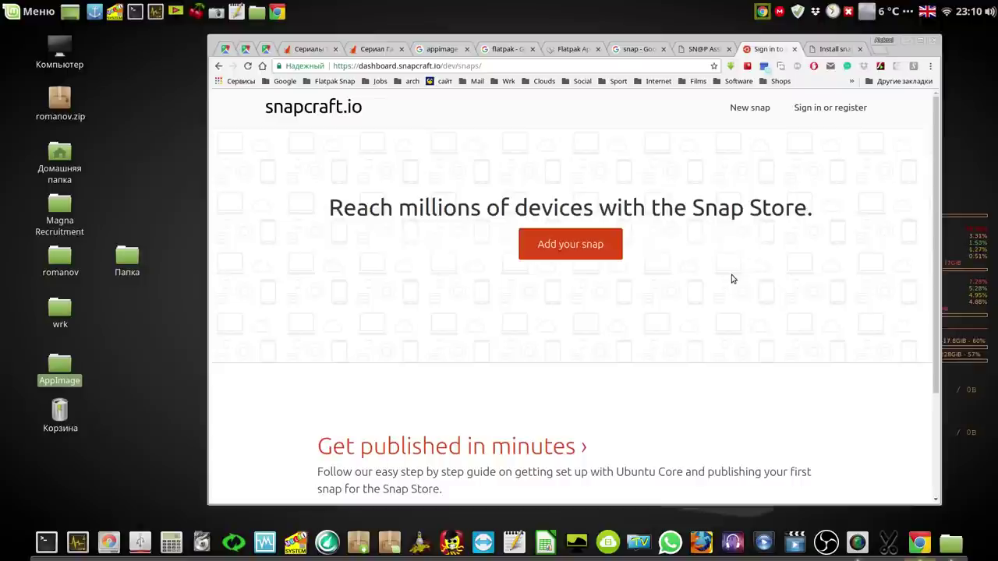
pyautogui.scroll(-1, 731, 278)
pyautogui.scroll(-1, 731, 279)
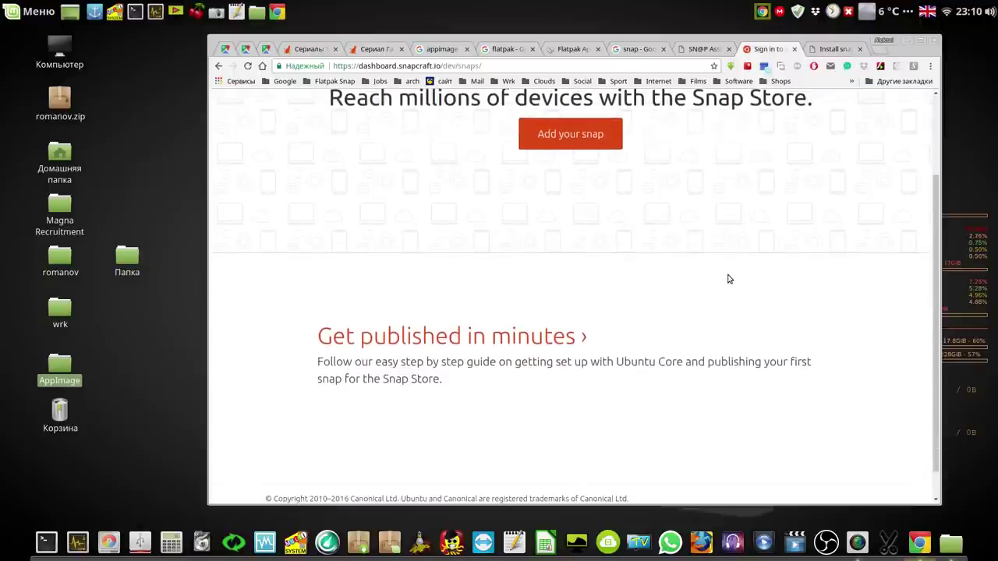